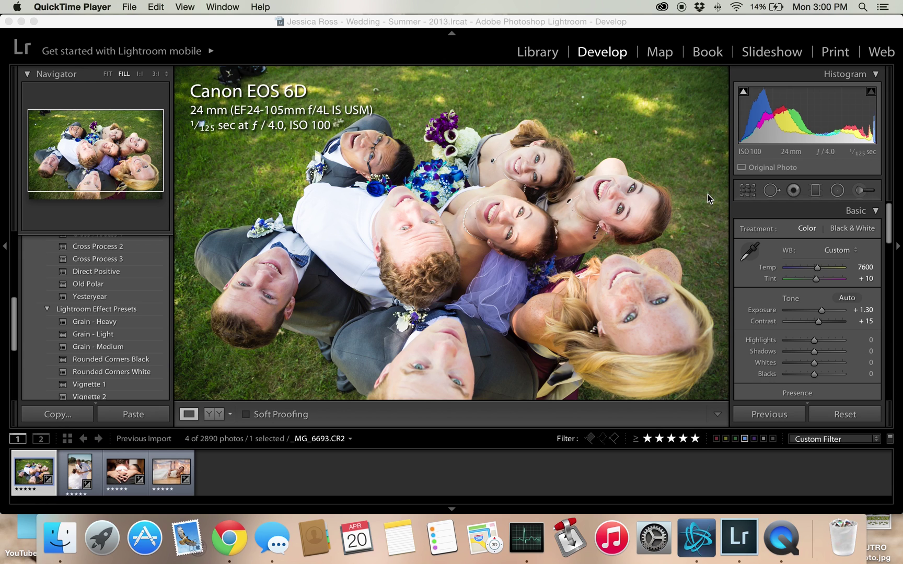
# Open the Adjustment Brush with the Custom effect, Clarity 30 and Sharpness 25.
pyautogui.click(860, 191)
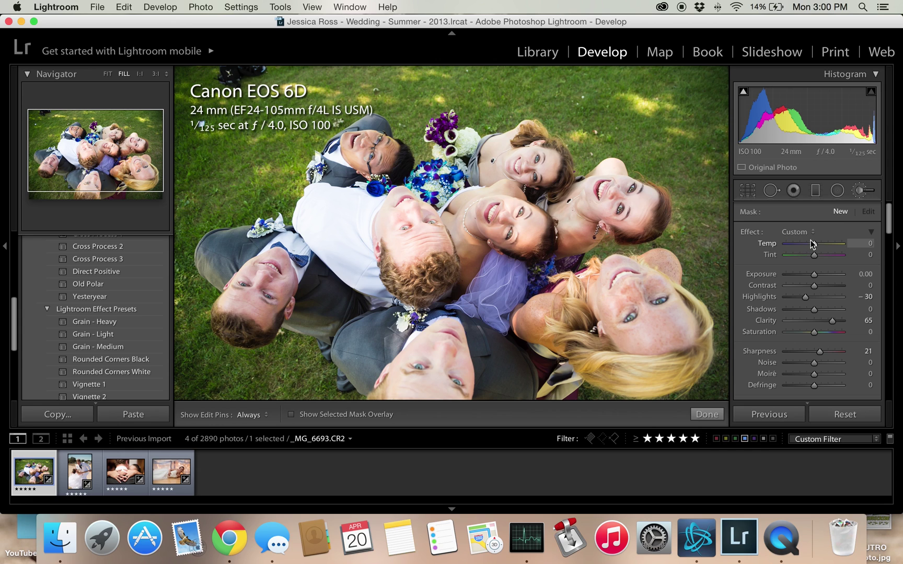
pyautogui.click(804, 232)
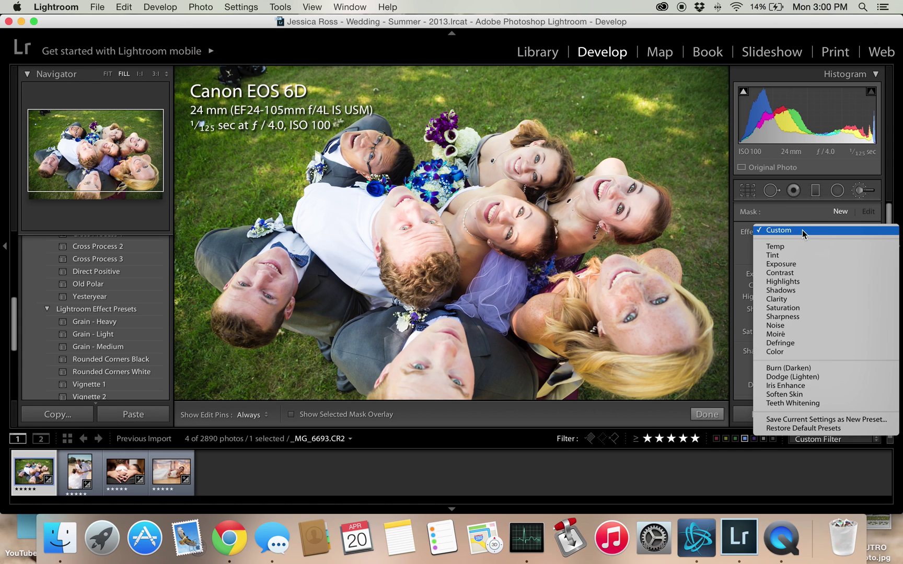
pyautogui.click(803, 231)
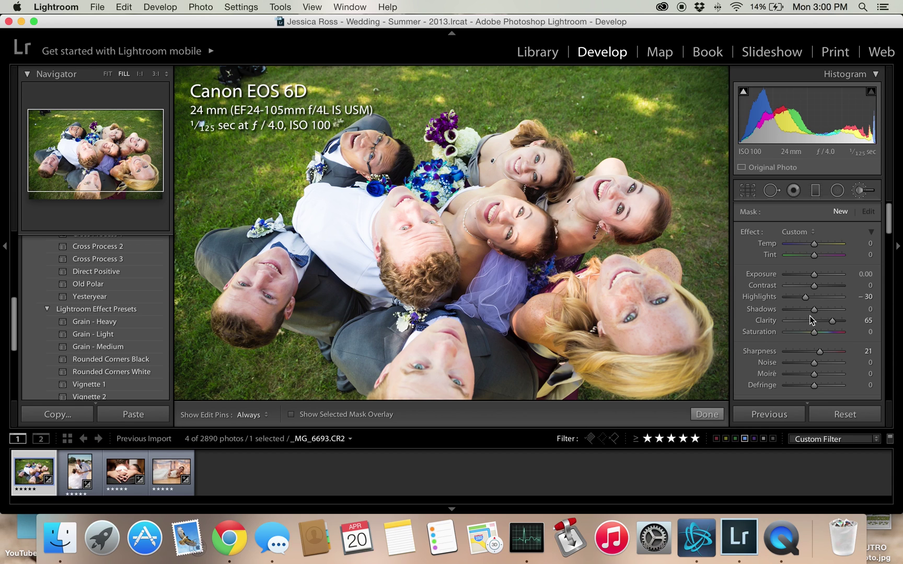
pyautogui.moveTo(832, 326); pyautogui.dragTo(823, 354)
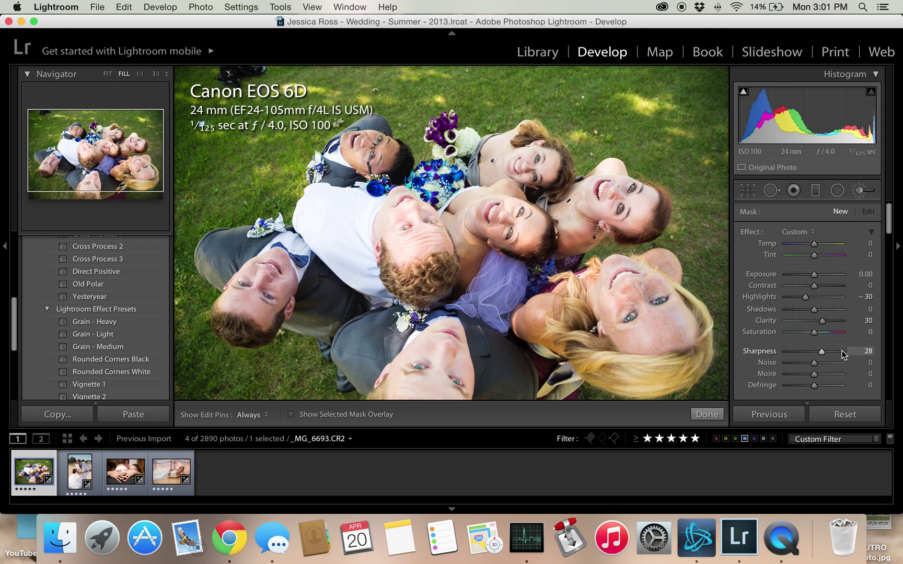
pyautogui.click(868, 352)
pyautogui.write('25')
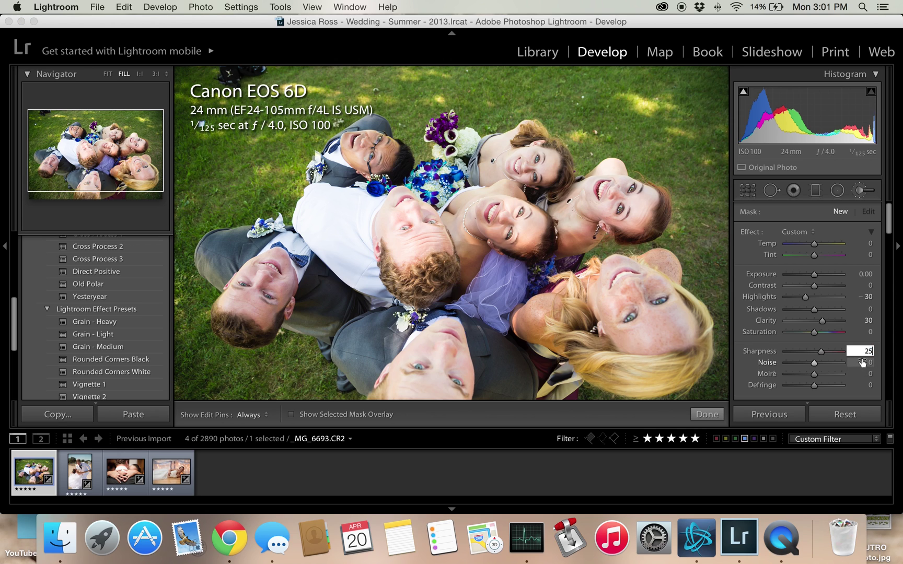
pyautogui.press('Return')
pyautogui.scroll(-4, 763, 353)
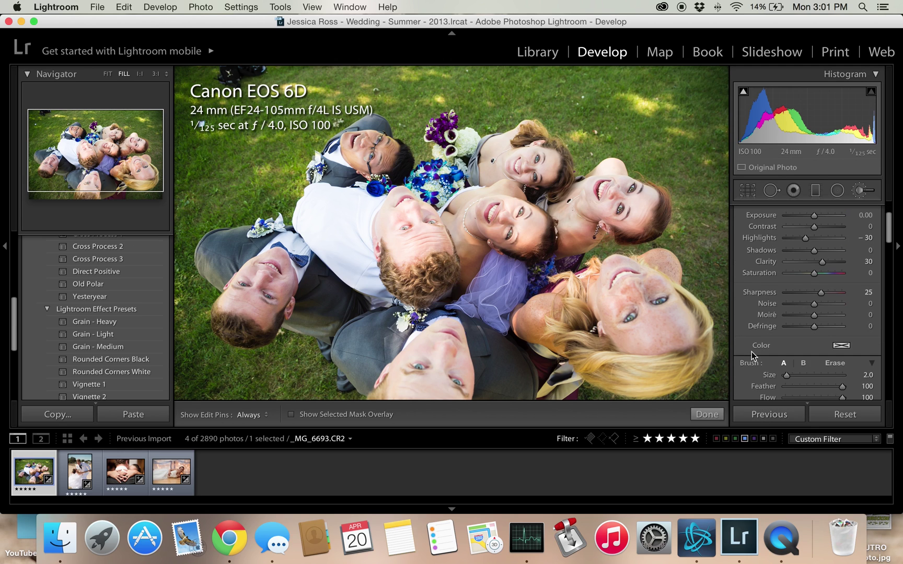
pyautogui.scroll(4, 753, 355)
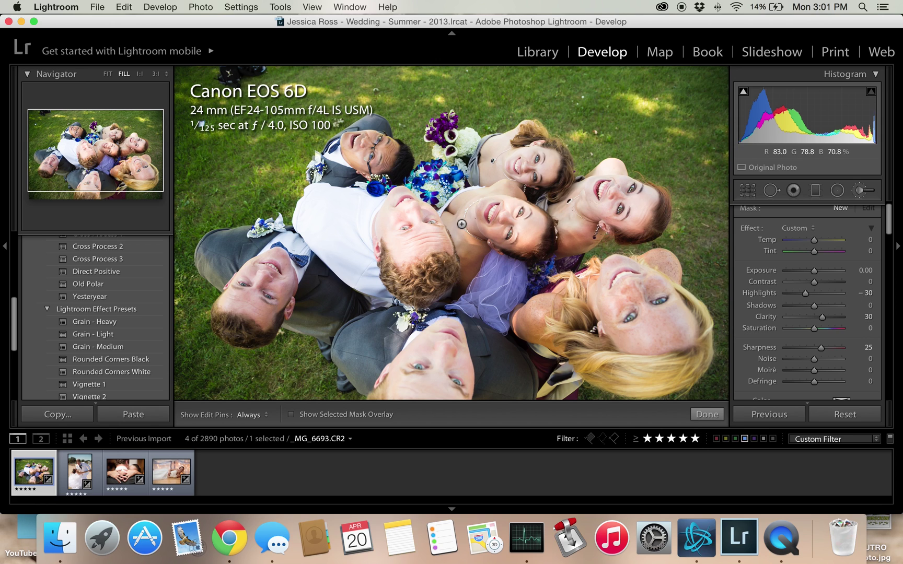
# Undo a test stroke on the group photo, then close and reopen the brush with the same settings.
pyautogui.click(461, 223)
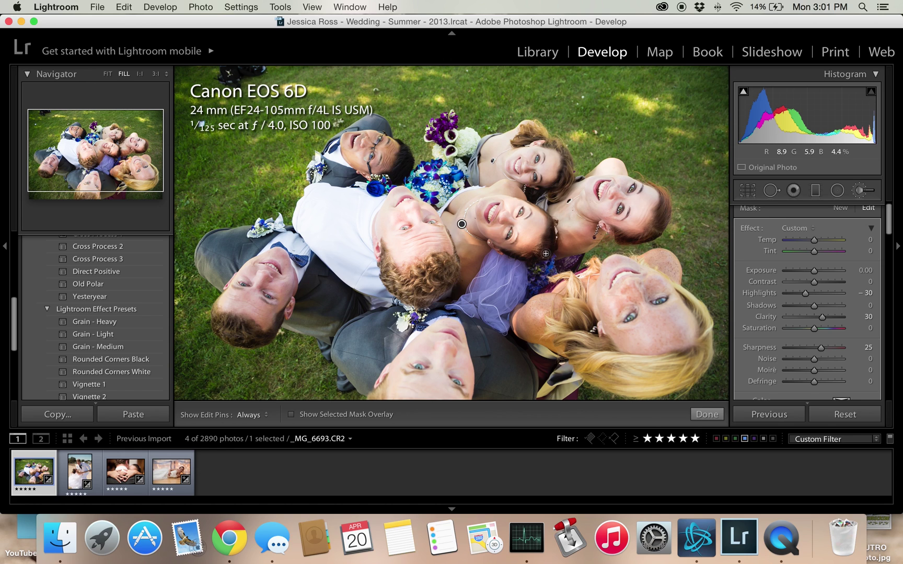
pyautogui.press('super+z')
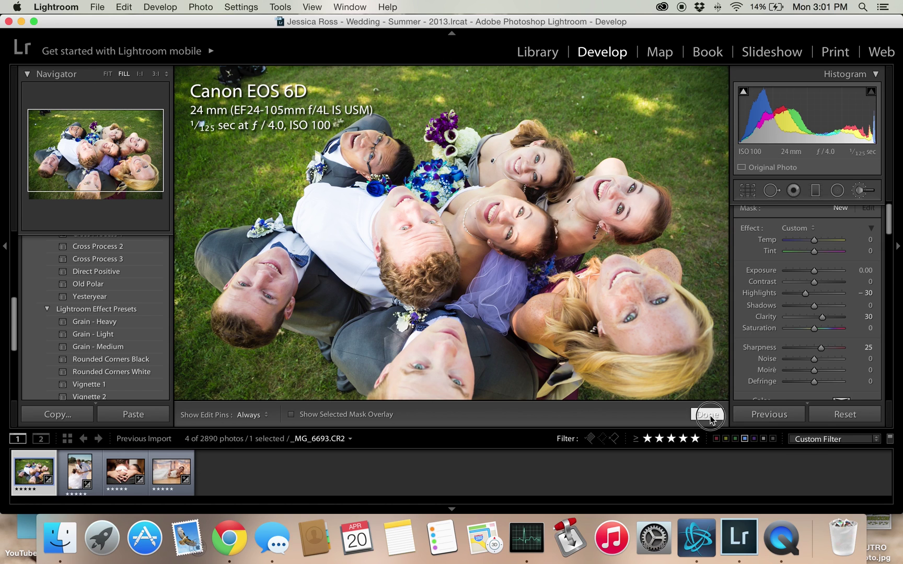
pyautogui.click(707, 414)
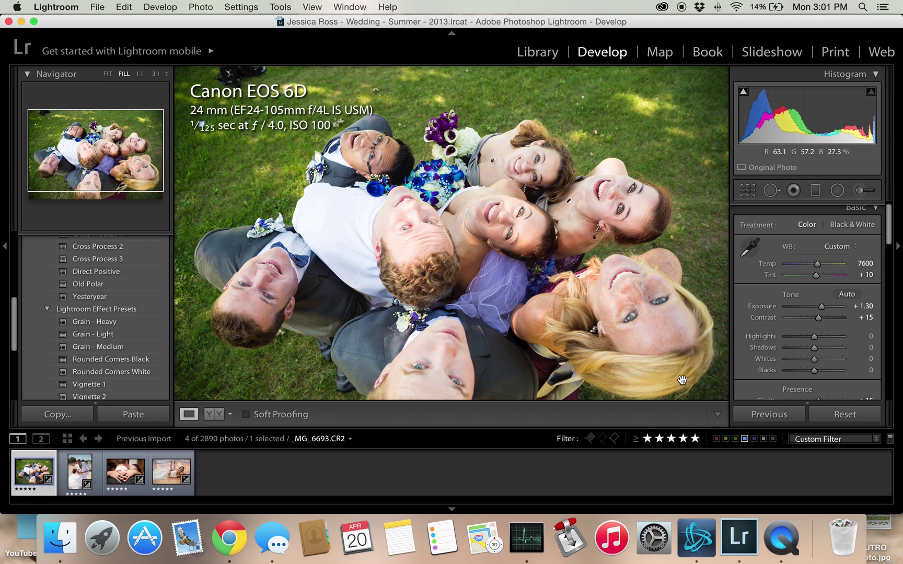
pyautogui.click(865, 190)
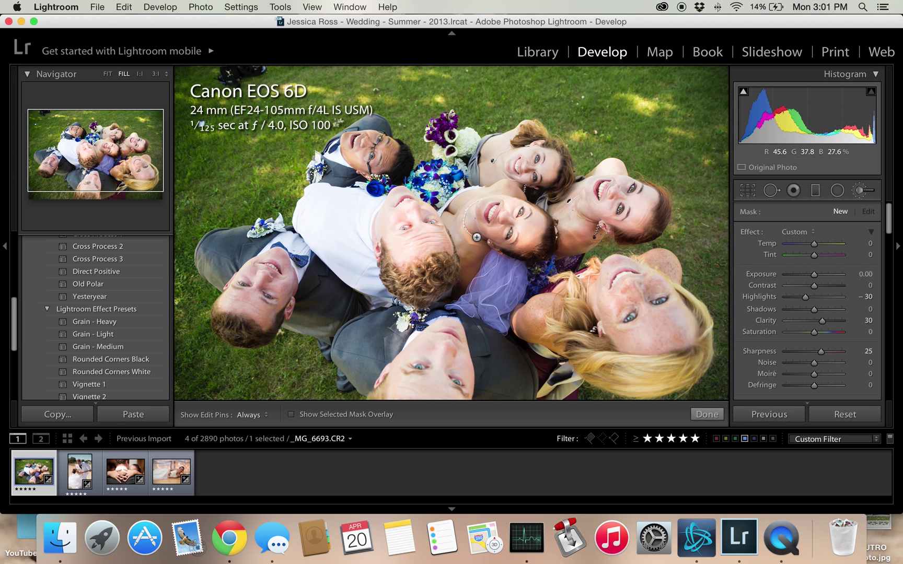
# Zoom in on the bride's neck and paint the brush along the necklace end near the earring.
pyautogui.press('super+equal')
pyautogui.press('super+equal')
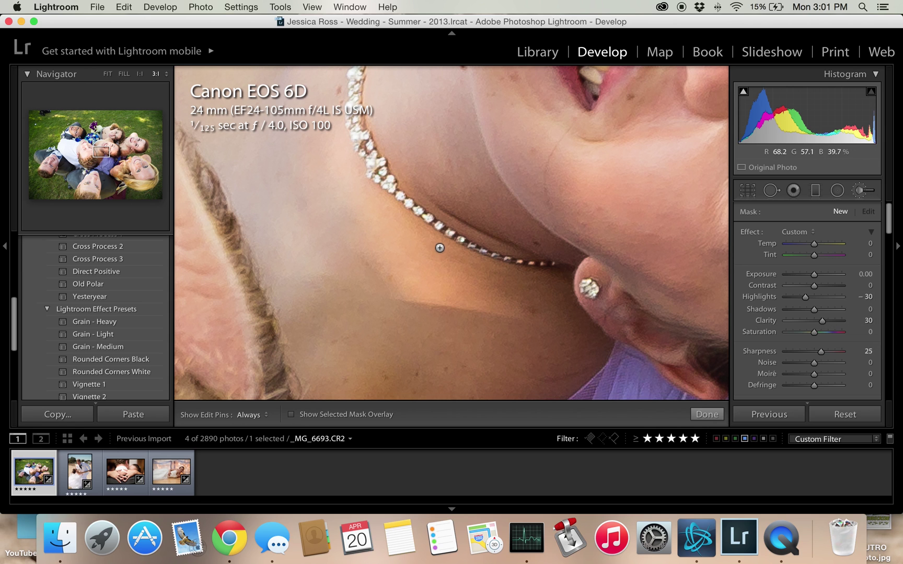
pyautogui.moveTo(455, 195)
pyautogui.mouseDown()
pyautogui.moveTo(453, 314)
pyautogui.moveTo(455, 180)
pyautogui.mouseUp()
pyautogui.click(507, 261)
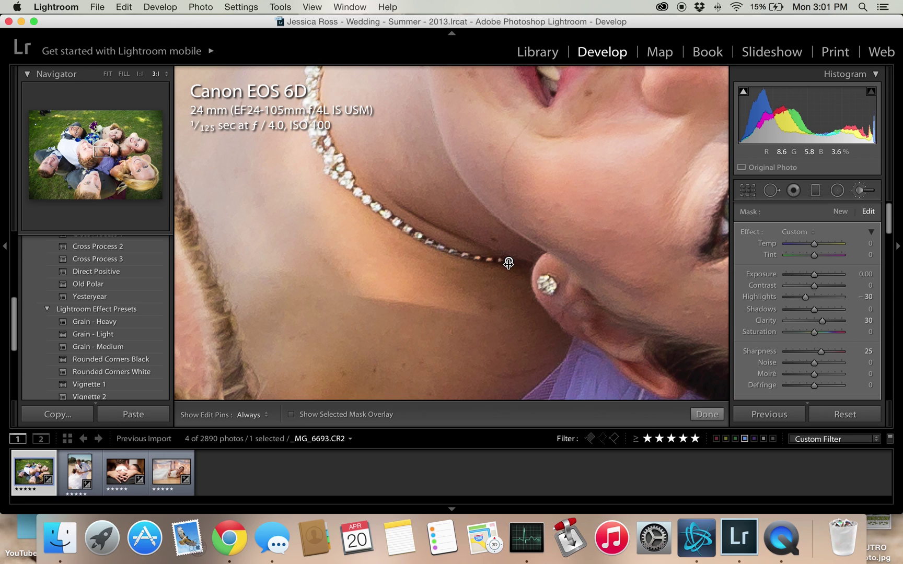
pyautogui.press('h')
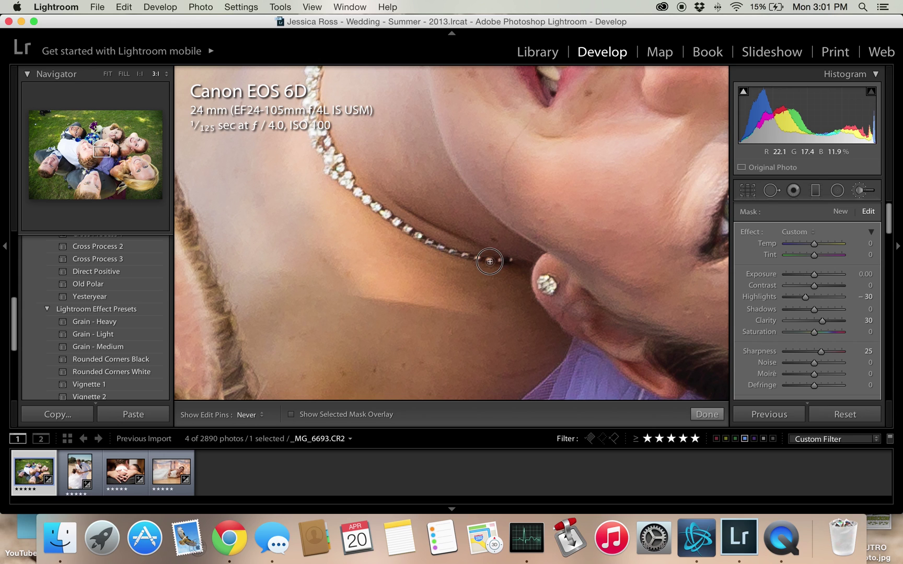
pyautogui.moveTo(490, 261)
pyautogui.mouseDown()
pyautogui.moveTo(432, 244)
pyautogui.moveTo(385, 214)
pyautogui.mouseUp()
pyautogui.press('h')
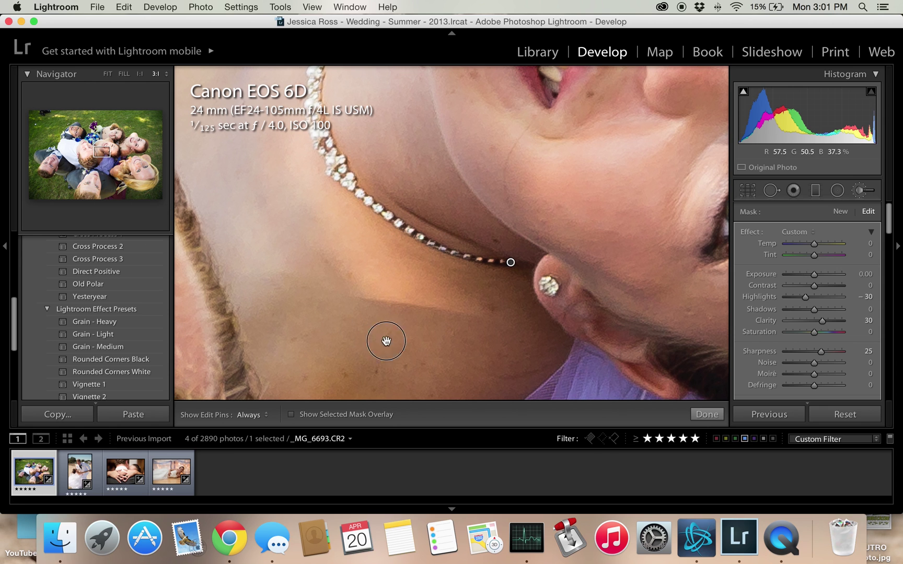
# Pan the close-up around the necklace and hide the edit pins.
pyautogui.hscroll(-2, 419, 248)
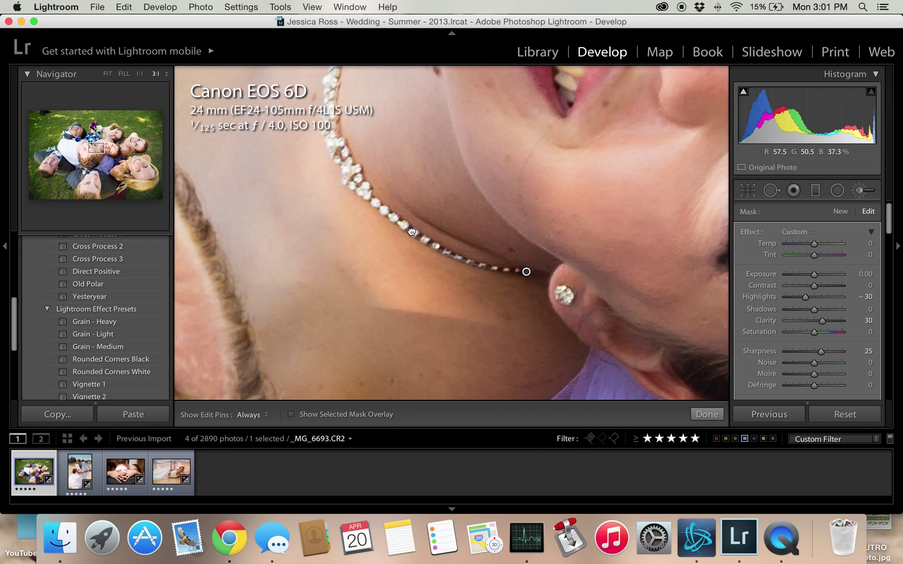
pyautogui.hscroll(-5, 412, 232)
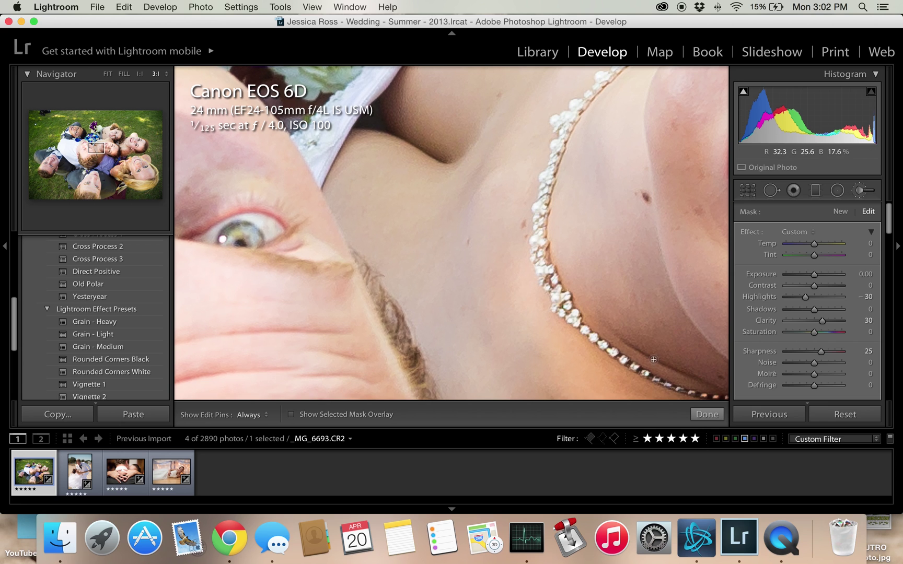
pyautogui.hscroll(1, 564, 298)
pyautogui.hscroll(1, 565, 298)
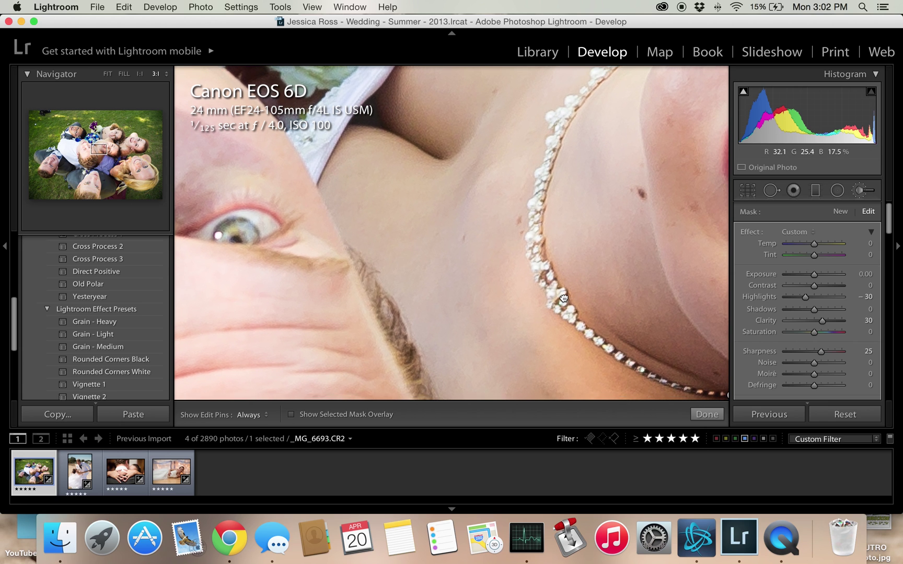
pyautogui.scroll(-4, 564, 298)
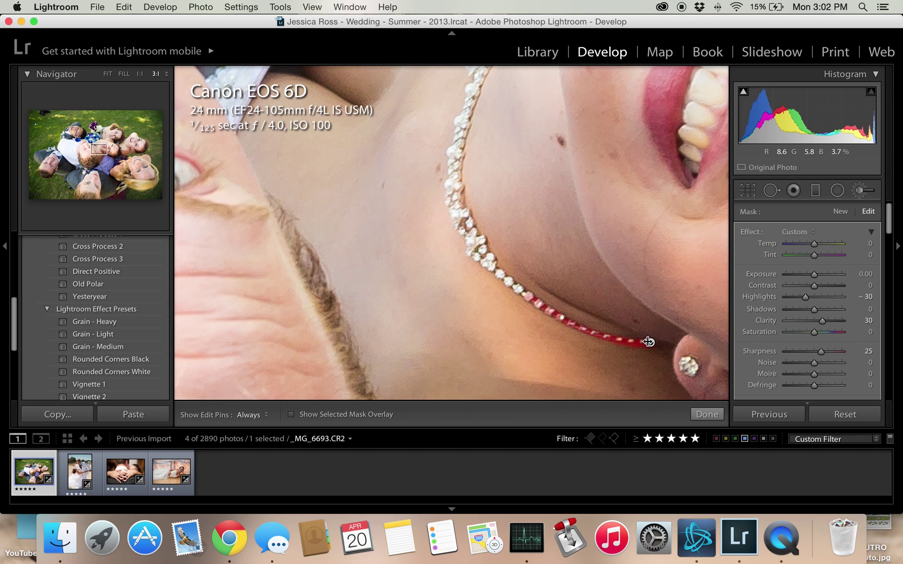
pyautogui.press('h')
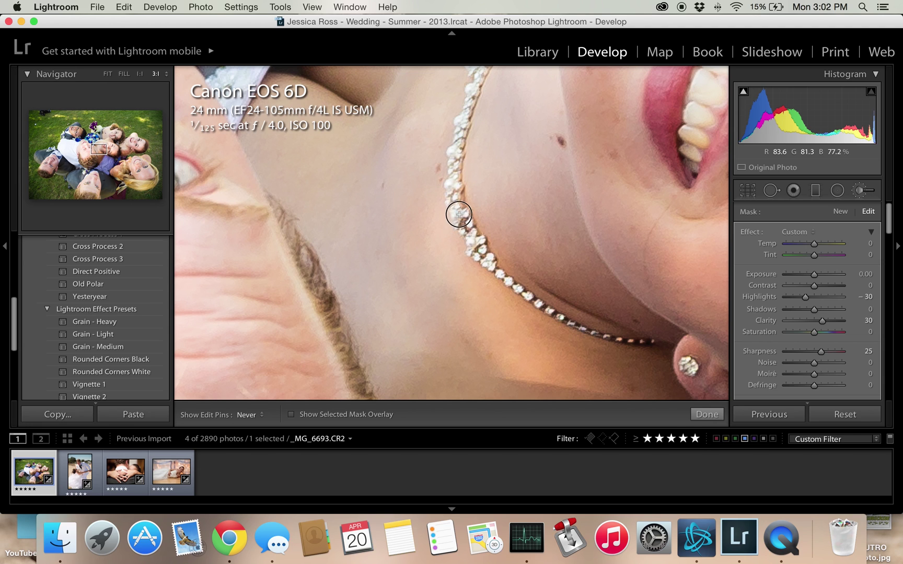
# Extend the brush mask up along the necklace beads toward the chin.
pyautogui.press('h')
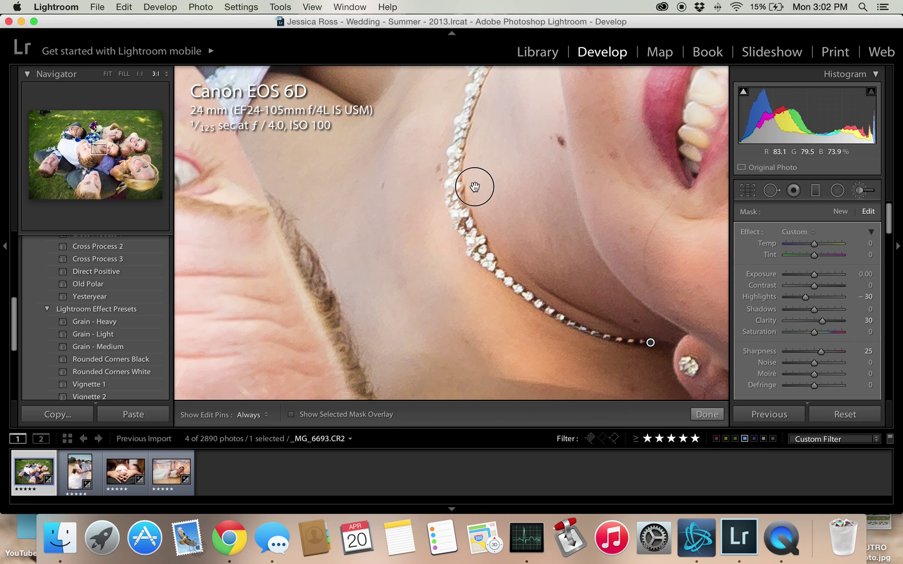
pyautogui.moveTo(454, 216); pyautogui.dragTo(409, 244)
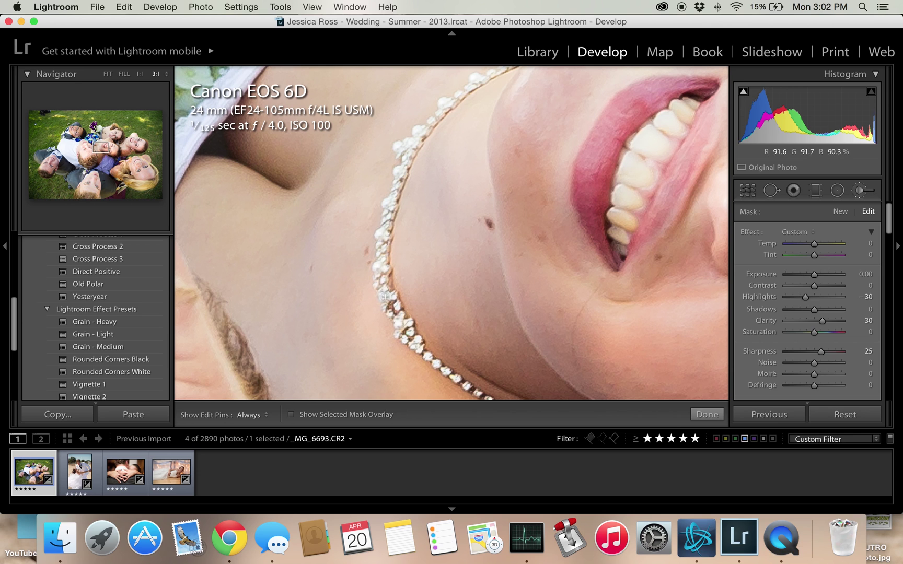
pyautogui.press('h')
pyautogui.moveTo(383, 265)
pyautogui.mouseDown()
pyautogui.moveTo(388, 217)
pyautogui.moveTo(411, 150)
pyautogui.moveTo(399, 164)
pyautogui.moveTo(413, 140)
pyautogui.moveTo(400, 147)
pyautogui.moveTo(424, 132)
pyautogui.moveTo(407, 209)
pyautogui.mouseUp()
pyautogui.press('h')
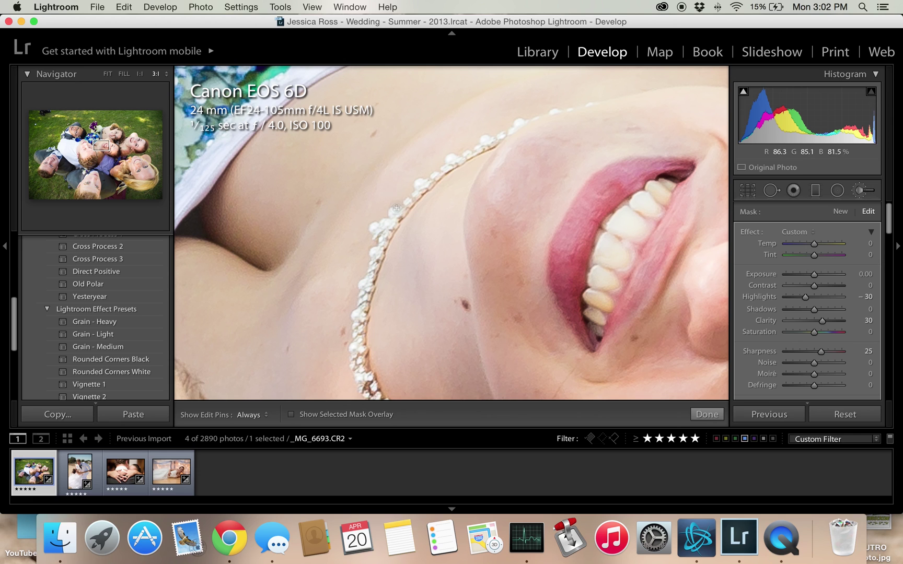
pyautogui.press('h')
pyautogui.moveTo(423, 183); pyautogui.dragTo(501, 135)
pyautogui.press('h')
# Pan up over the necklace and turn on Show Selected Mask Overlay to see the red mask.
pyautogui.press('h')
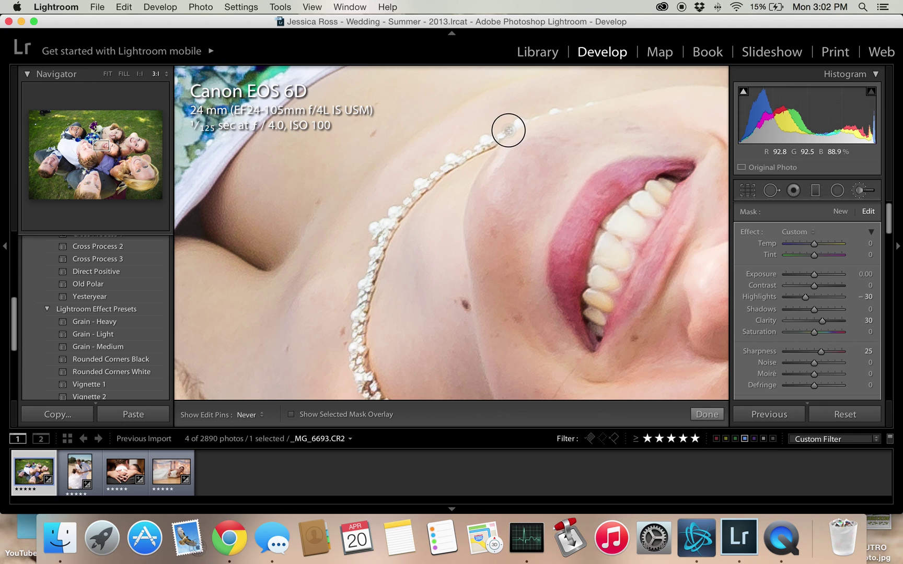
pyautogui.press('h')
pyautogui.press('h')
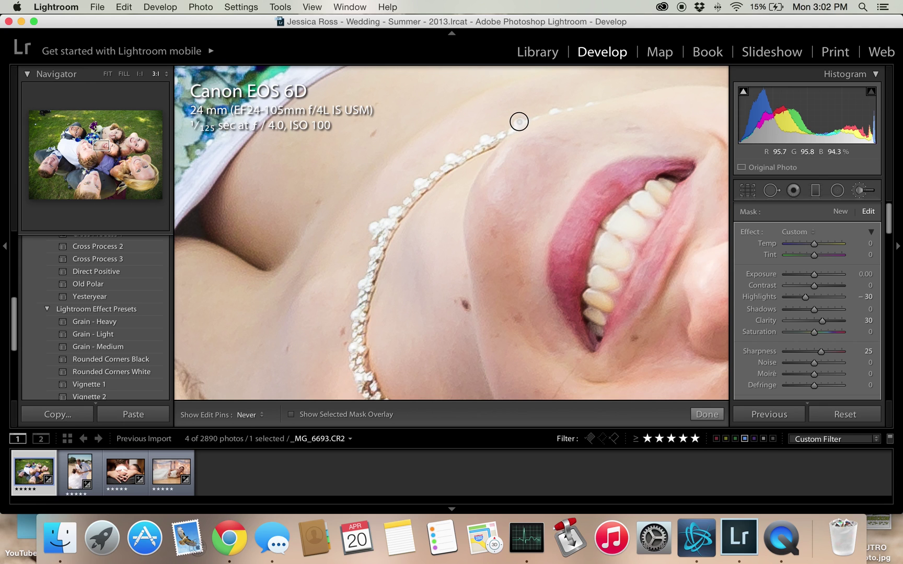
pyautogui.press('h')
pyautogui.press('h')
pyautogui.press('h')
pyautogui.moveTo(476, 148); pyautogui.dragTo(475, 143)
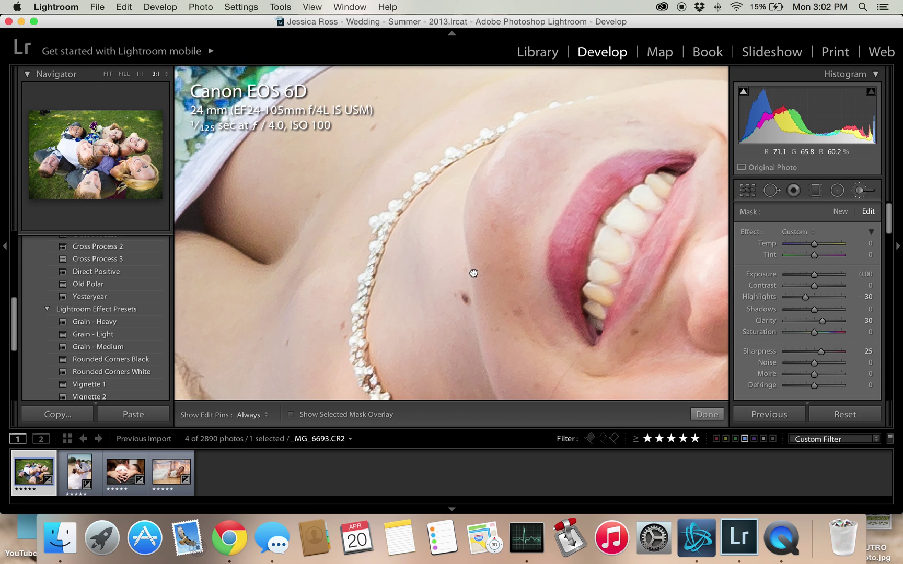
pyautogui.scroll(-5, 474, 271)
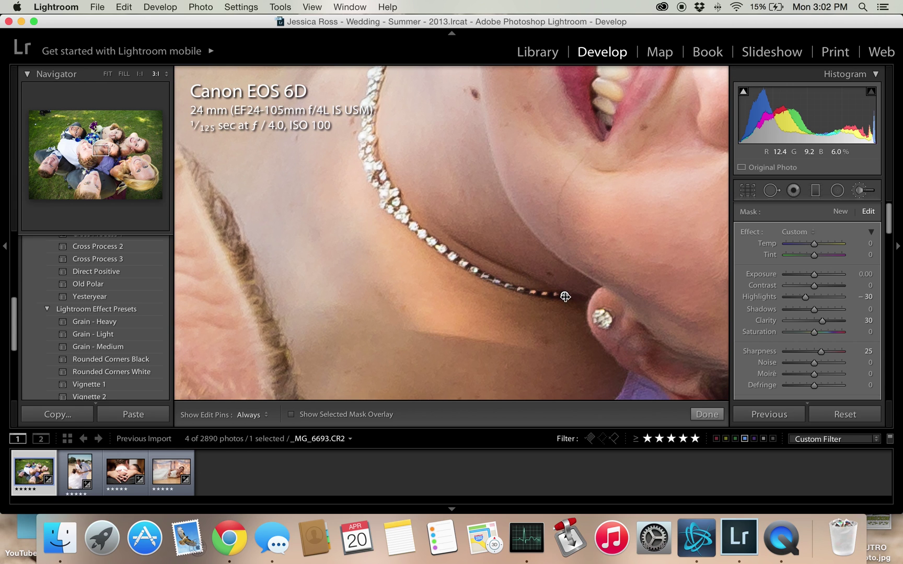
pyautogui.moveTo(565, 296)
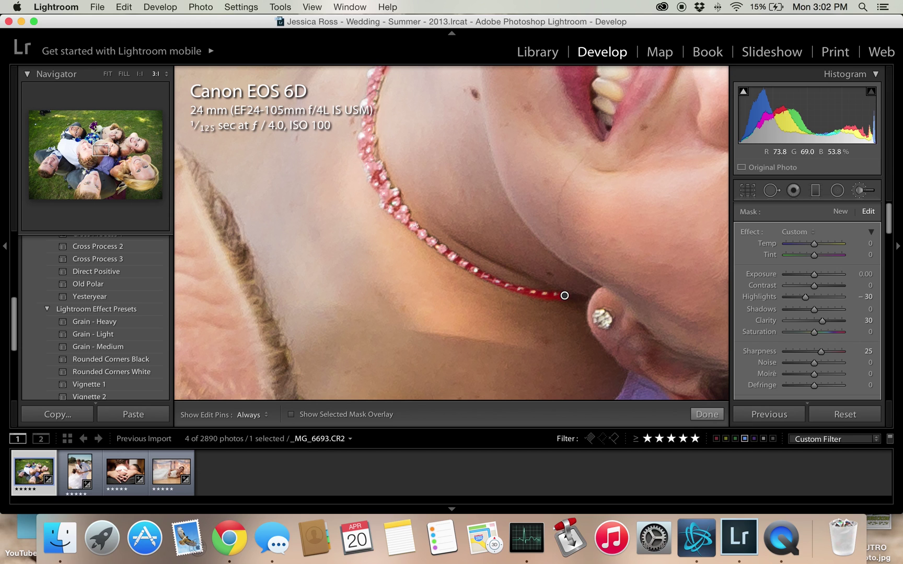
pyautogui.click(291, 415)
pyautogui.press('h')
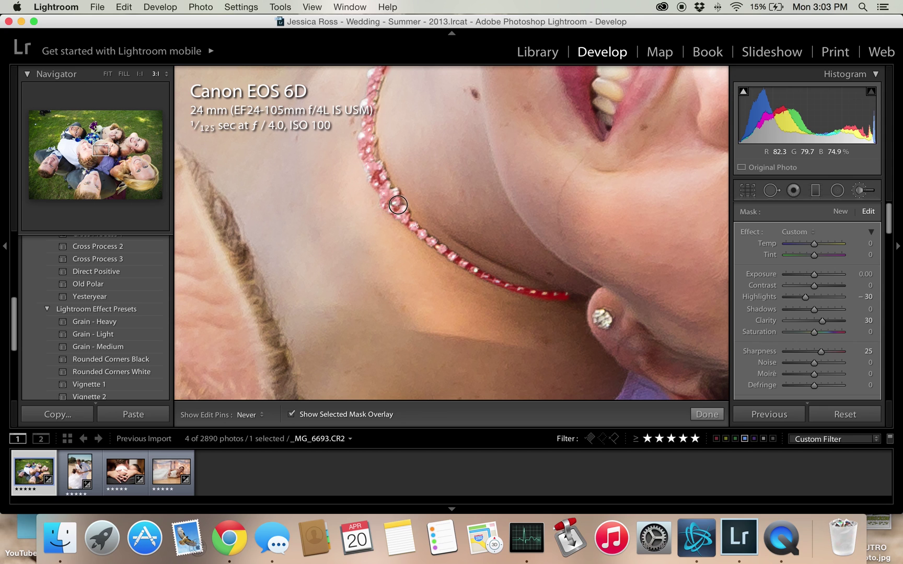
# Review the necklace mask with pins toggled on and off, then finish the brush edit with Done.
pyautogui.press('h')
pyautogui.press('h')
pyautogui.press('h')
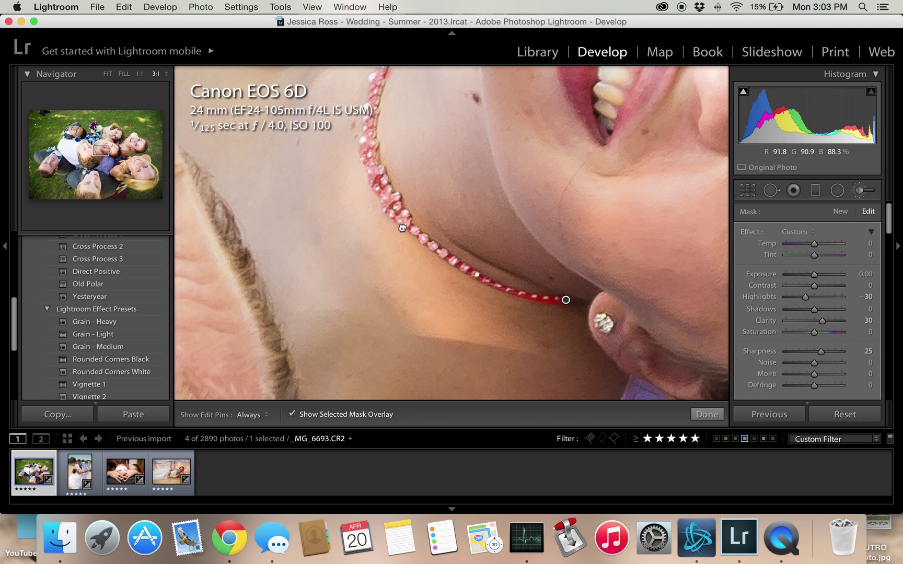
pyautogui.scroll(5, 402, 228)
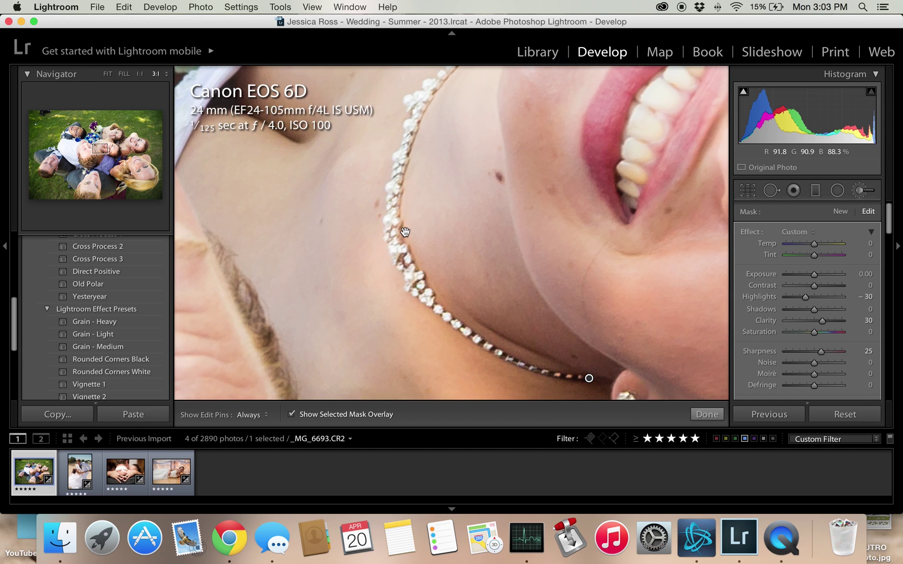
pyautogui.press('h')
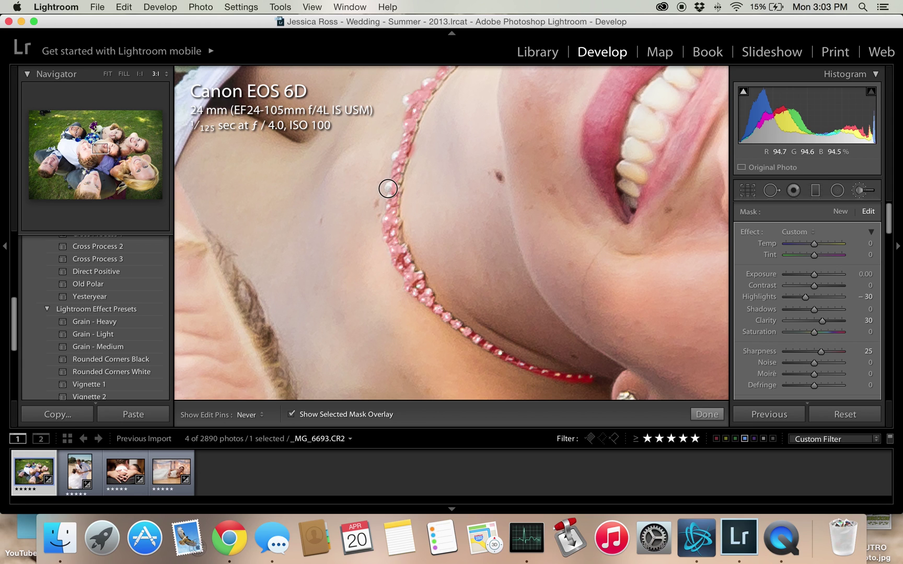
pyautogui.press('h')
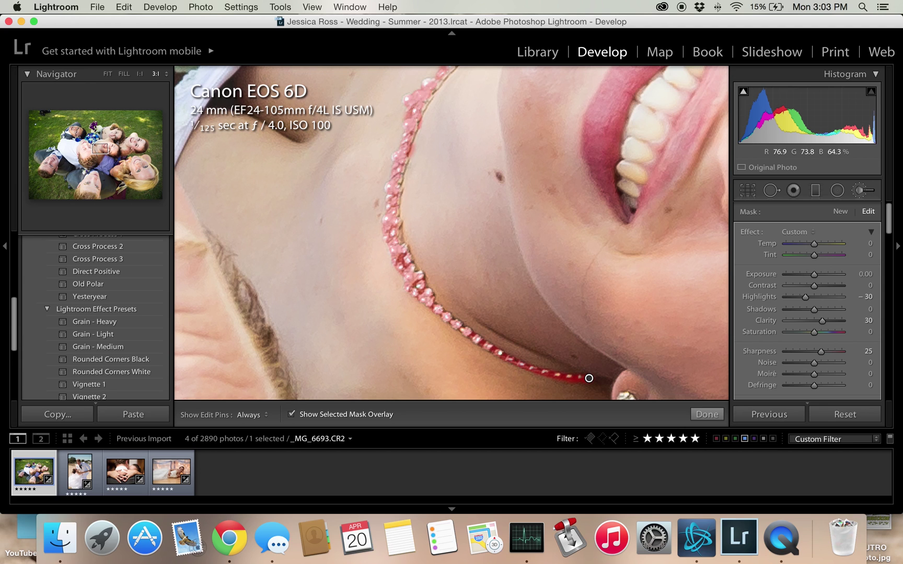
pyautogui.press('h')
pyautogui.click(707, 415)
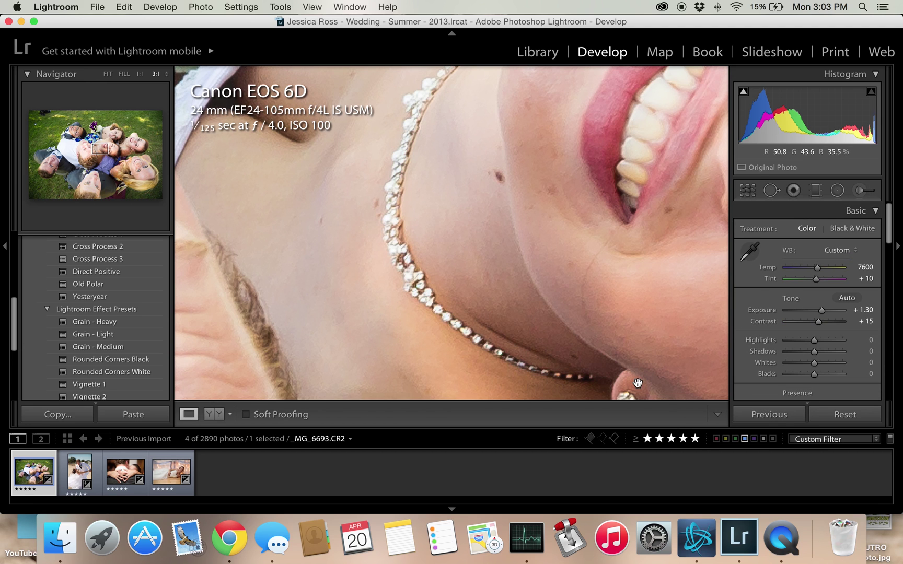
# Reselect the necklace mask, set Highlights −45 and Clarity 35, then zoom out to the full photo.
pyautogui.click(872, 190)
pyautogui.click(588, 380)
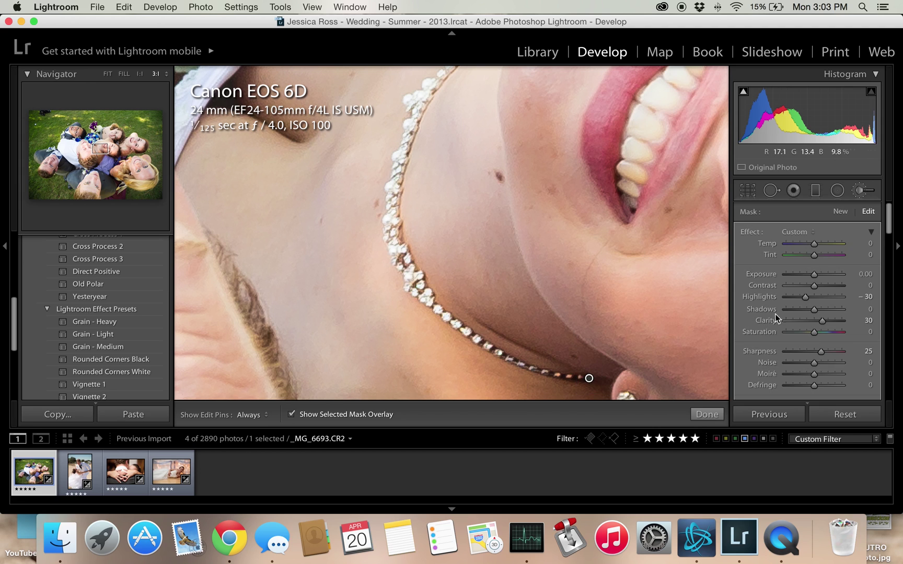
pyautogui.click(806, 297)
pyautogui.moveTo(806, 296); pyautogui.dragTo(828, 322)
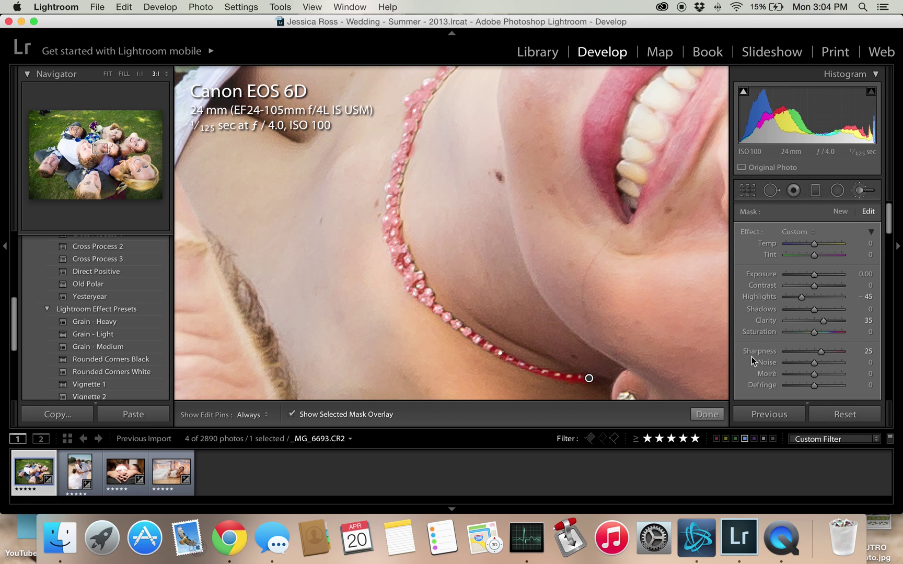
pyautogui.click(708, 415)
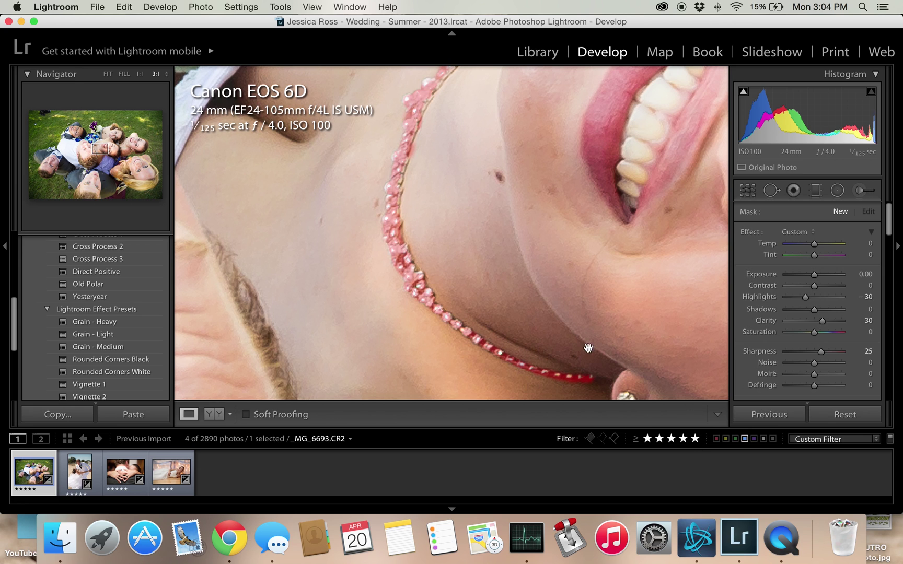
pyautogui.click(499, 249)
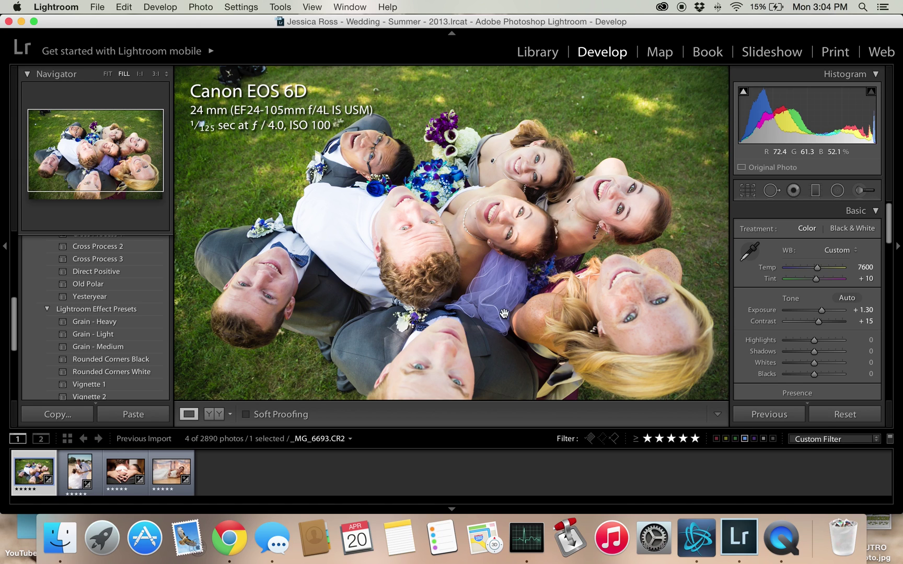
# Paint a new brush mask over the earring stud, raise its Clarity to 49, and zoom back out.
pyautogui.click(486, 245)
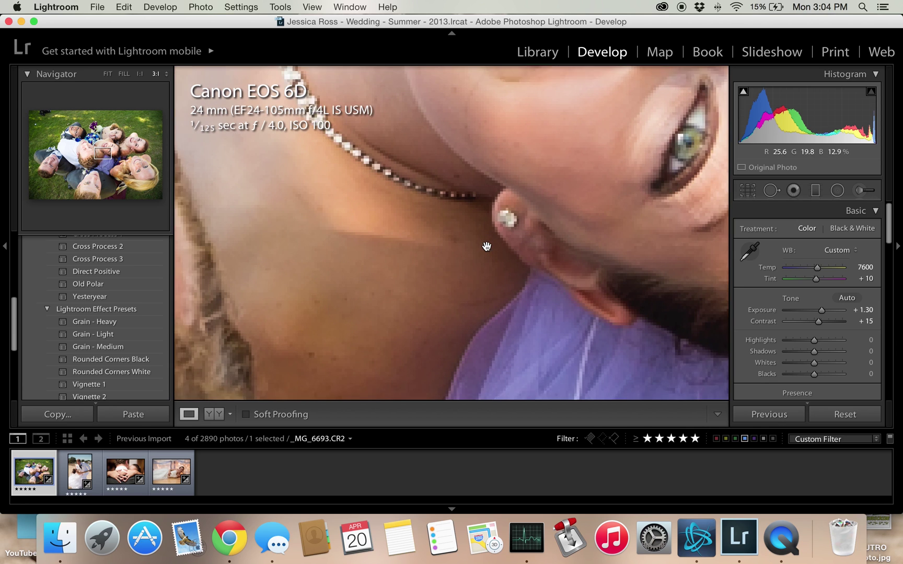
pyautogui.click(873, 192)
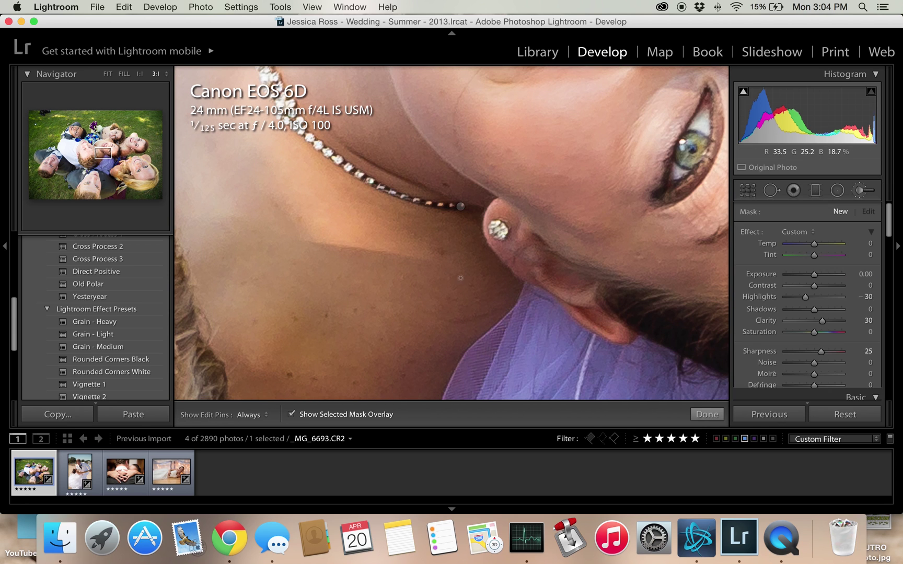
pyautogui.press('h')
pyautogui.moveTo(501, 235); pyautogui.dragTo(496, 229)
pyautogui.press('h')
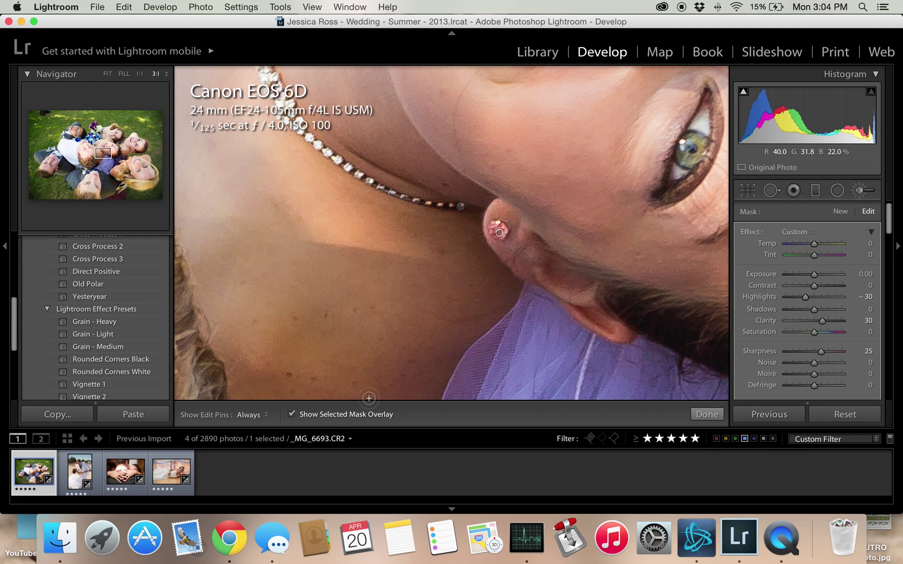
pyautogui.click(332, 416)
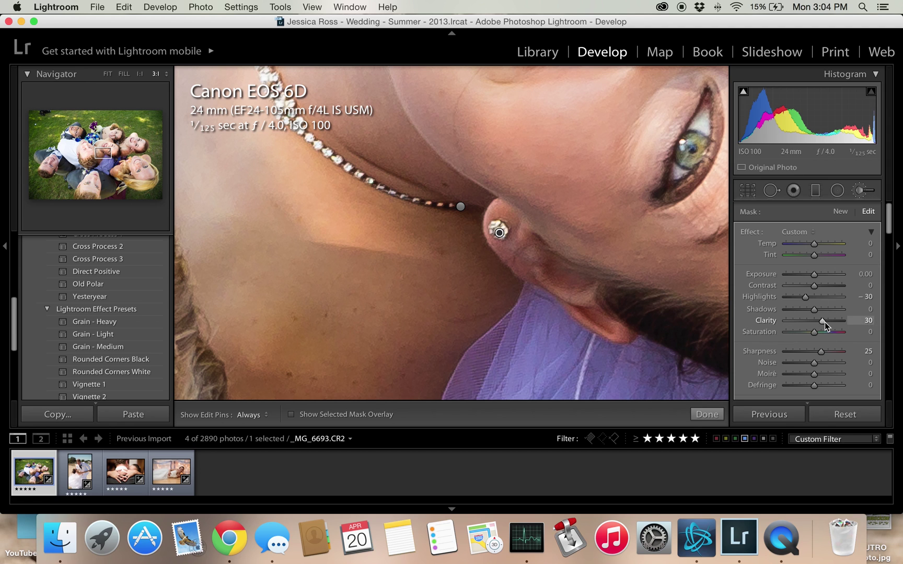
pyautogui.moveTo(825, 322); pyautogui.dragTo(830, 322)
pyautogui.click(707, 415)
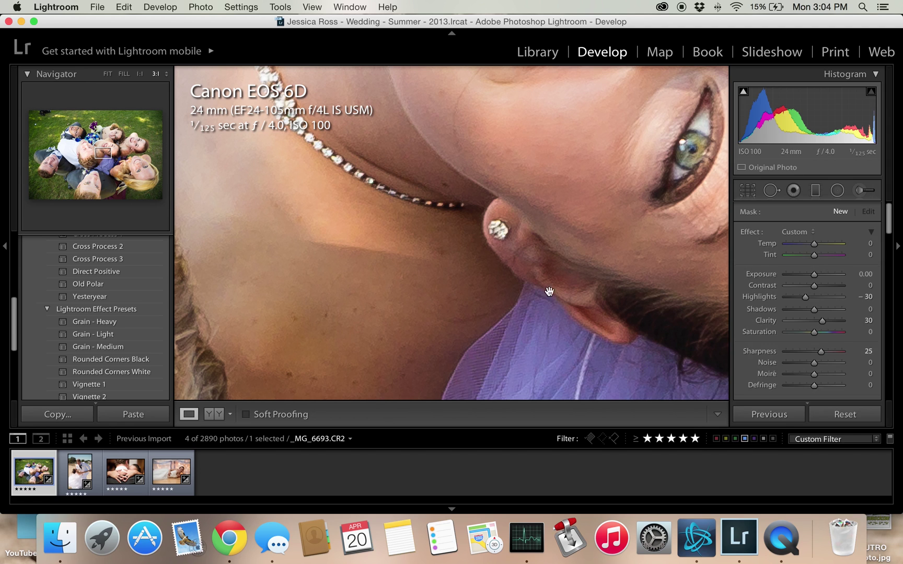
pyautogui.click(515, 236)
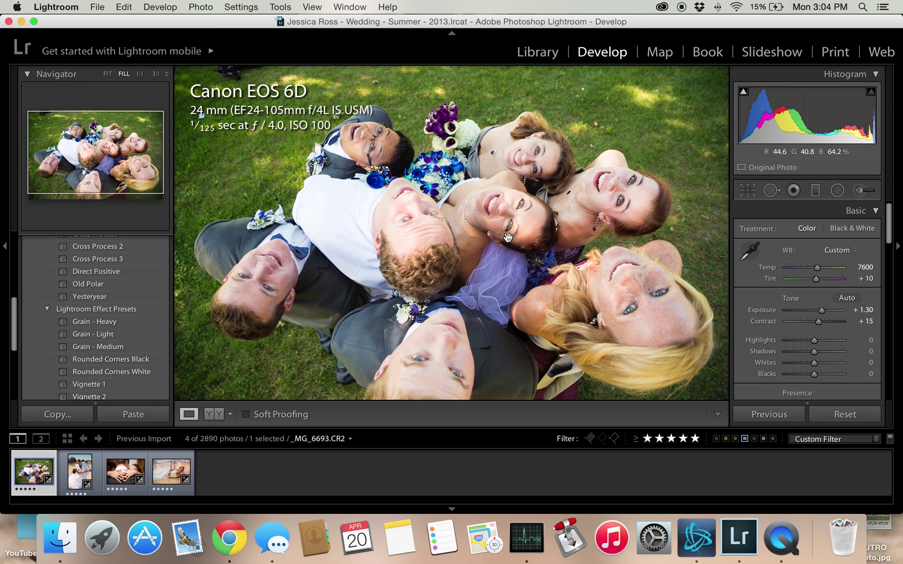
# Zoom in and paint a new brush mask over the oval pendant and its cord.
pyautogui.click(499, 149)
pyautogui.press('k')
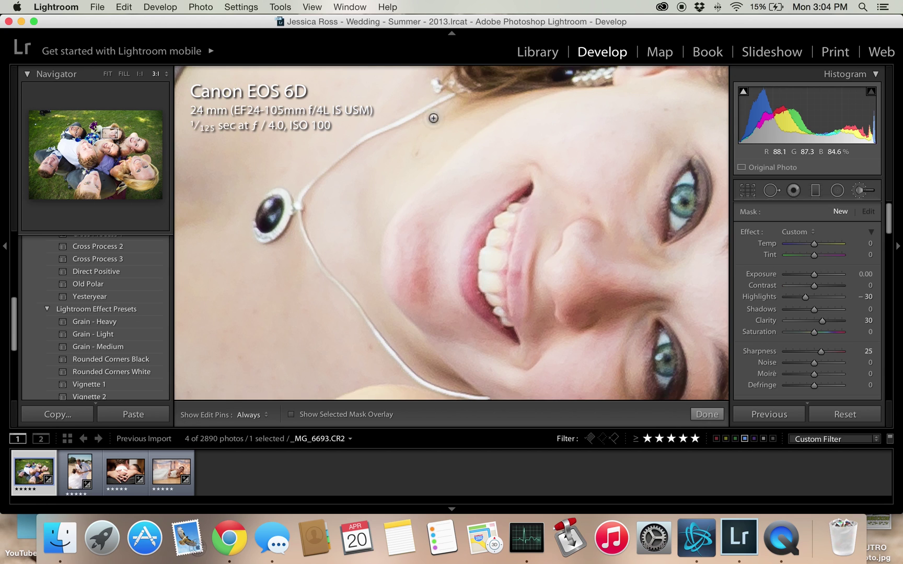
pyautogui.click(298, 200)
pyautogui.press('h')
pyautogui.moveTo(302, 194)
pyautogui.mouseDown()
pyautogui.moveTo(356, 146)
pyautogui.moveTo(454, 95)
pyautogui.mouseUp()
pyautogui.press('h')
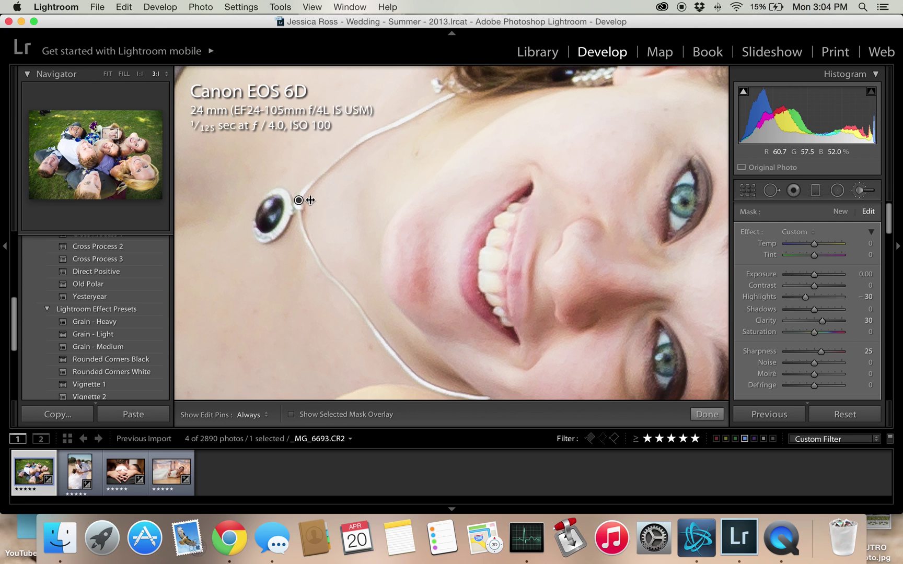
pyautogui.press('h')
pyautogui.moveTo(303, 212)
pyautogui.mouseDown()
pyautogui.moveTo(330, 285)
pyautogui.moveTo(356, 299)
pyautogui.moveTo(392, 352)
pyautogui.moveTo(425, 383)
pyautogui.moveTo(475, 398)
pyautogui.mouseUp()
pyautogui.moveTo(253, 223)
pyautogui.mouseDown()
pyautogui.moveTo(279, 215)
pyautogui.moveTo(273, 229)
pyautogui.moveTo(272, 212)
pyautogui.moveTo(256, 199)
pyautogui.moveTo(288, 211)
pyautogui.mouseUp()
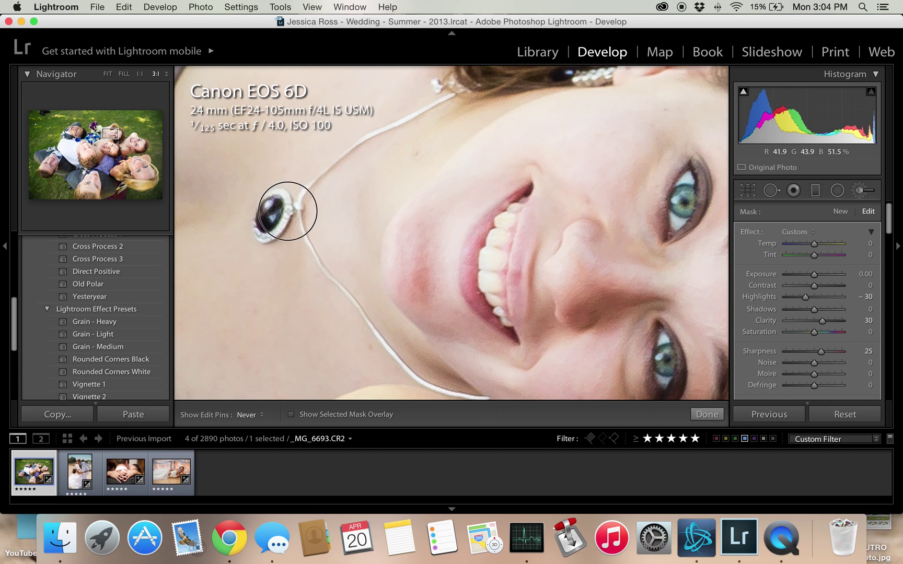
pyautogui.click(707, 415)
# Reselect the pendant mask and set Contrast 10 and Shadows −8.
pyautogui.click(863, 192)
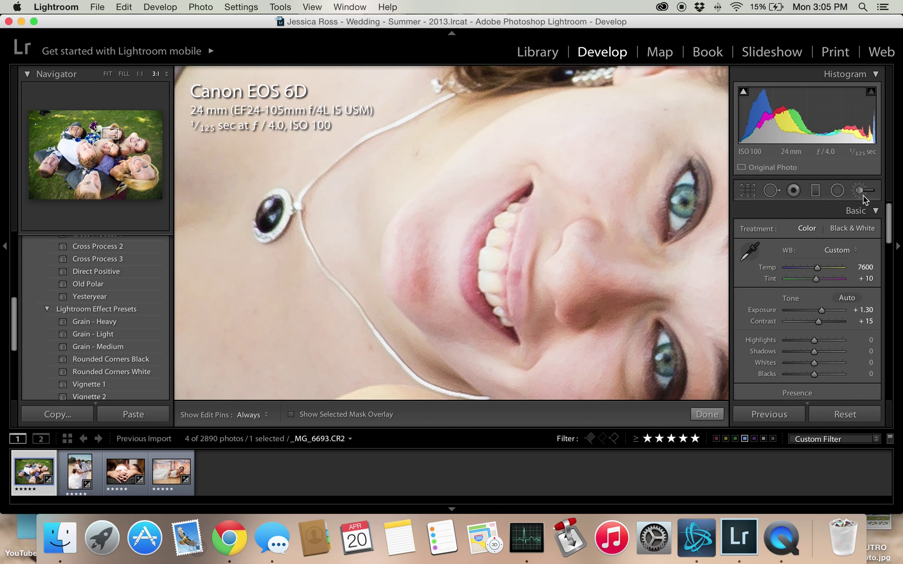
pyautogui.click(298, 200)
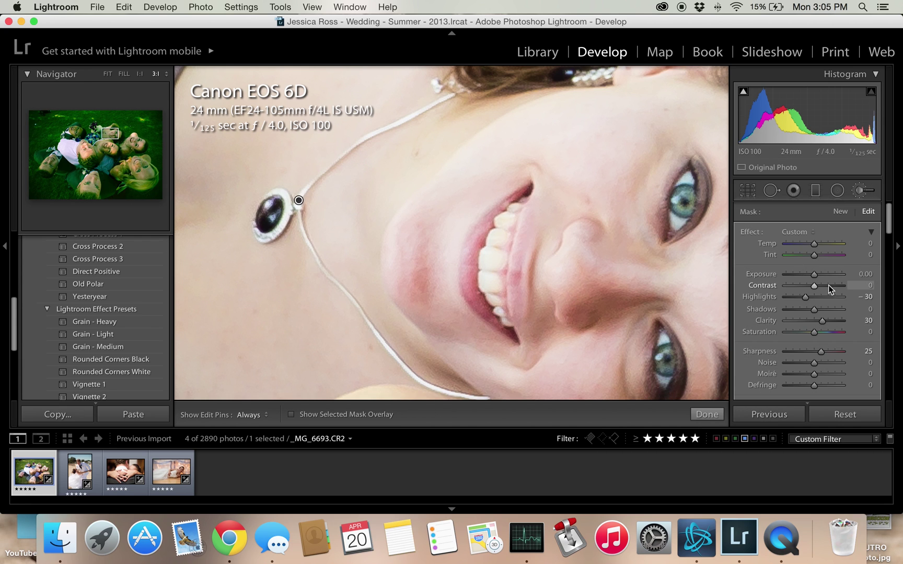
pyautogui.click(865, 286)
pyautogui.write('10')
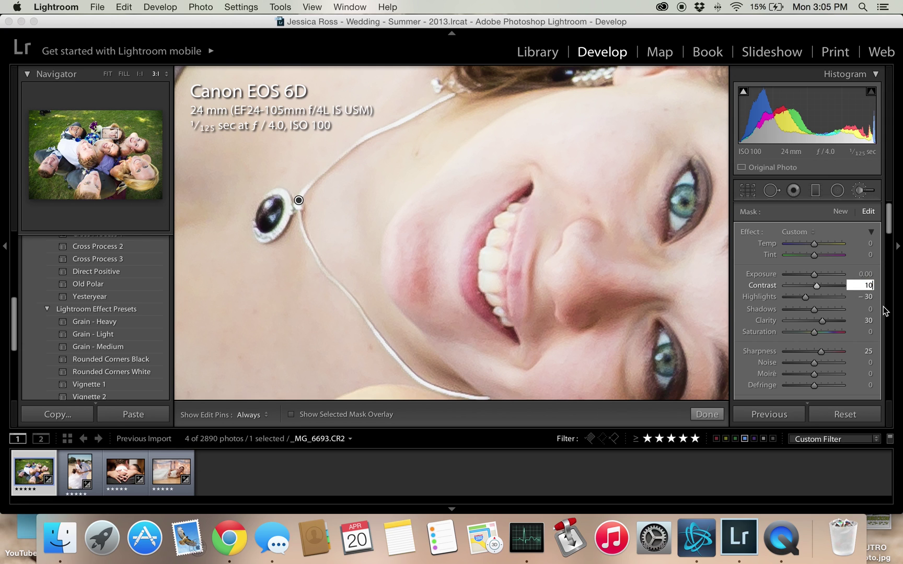
pyautogui.press('Return')
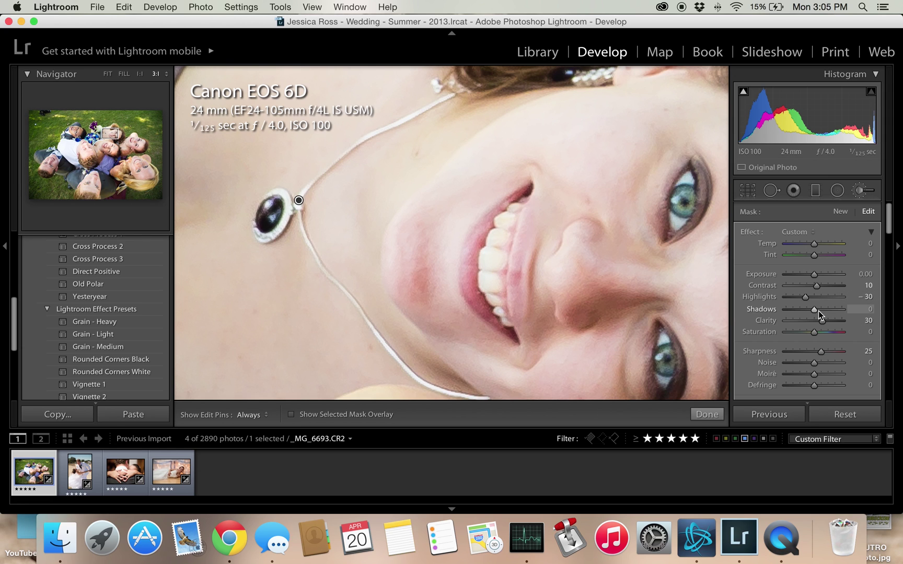
pyautogui.moveTo(819, 314); pyautogui.dragTo(812, 314)
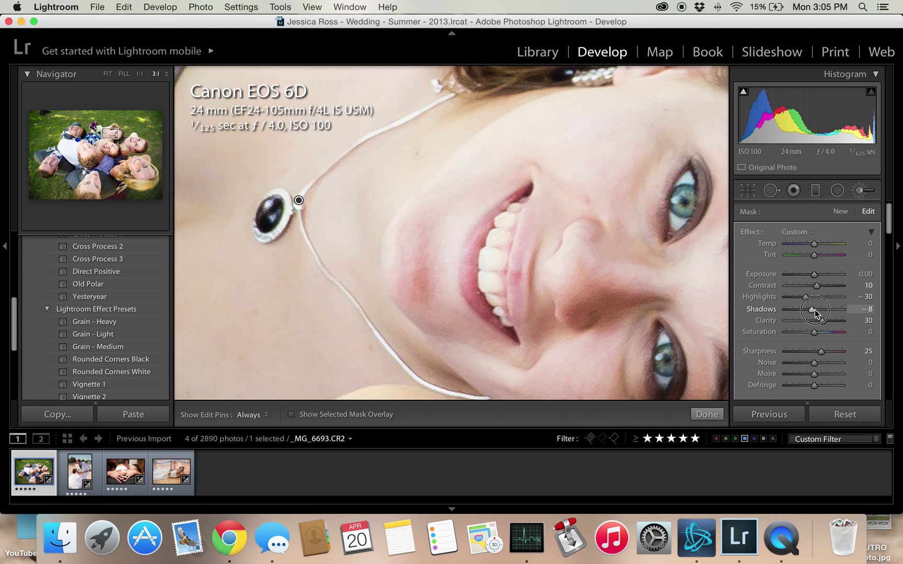
pyautogui.click(707, 414)
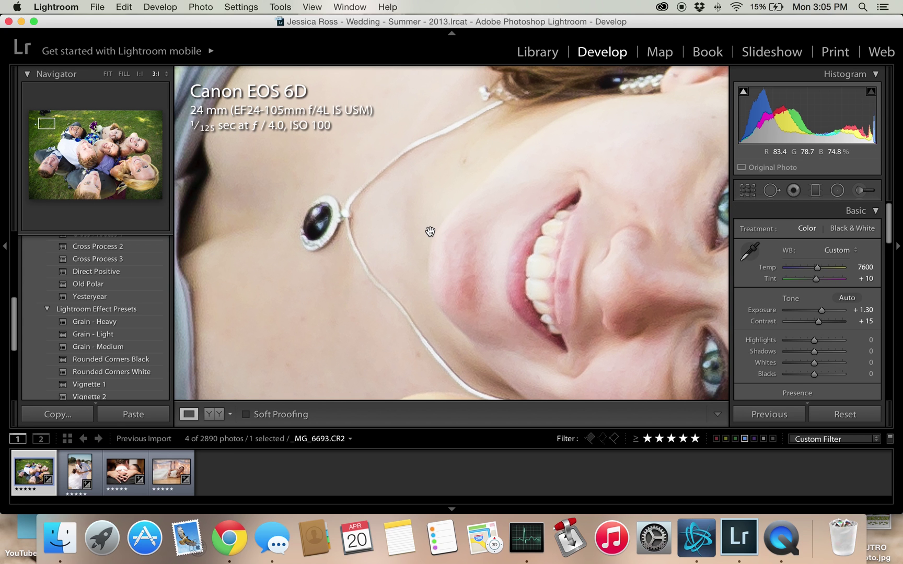
pyautogui.click(429, 232)
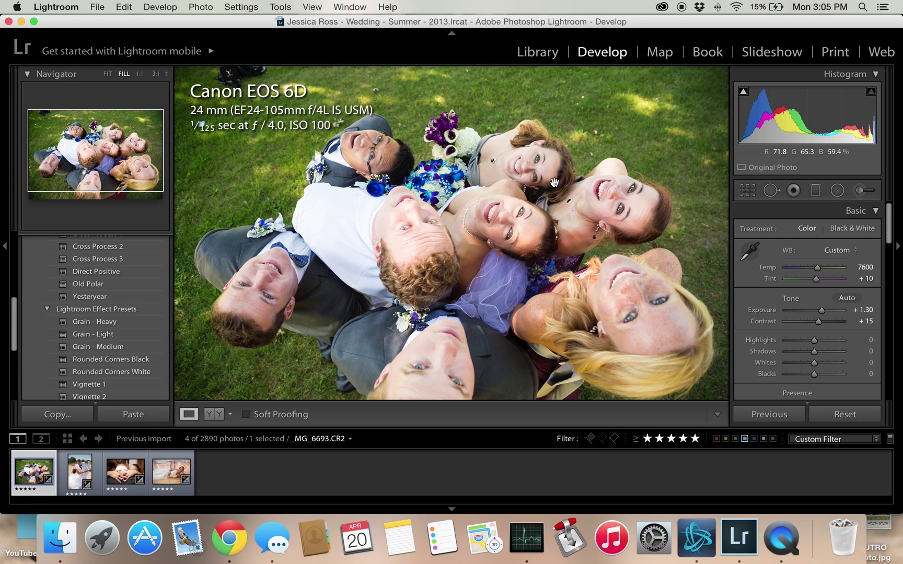
pyautogui.click(509, 160)
pyautogui.press('k')
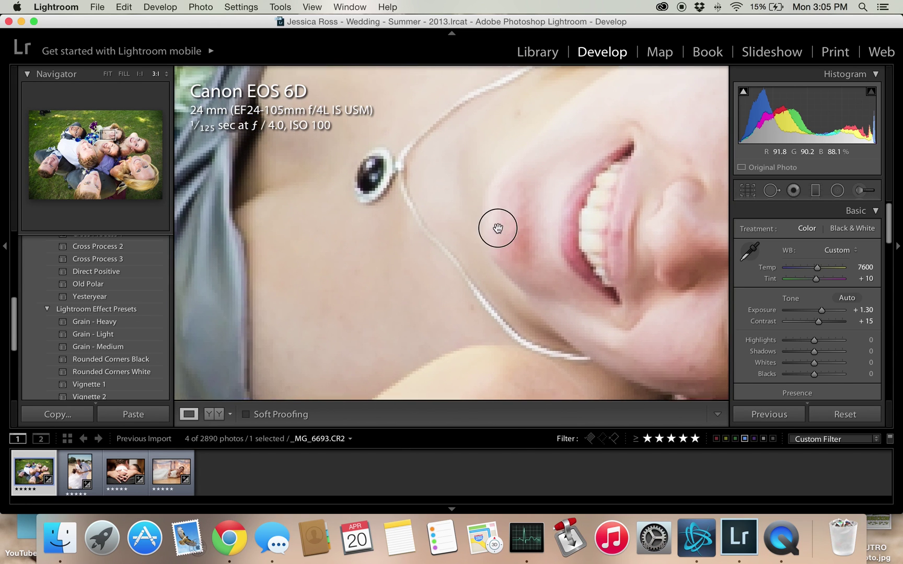
pyautogui.press('h')
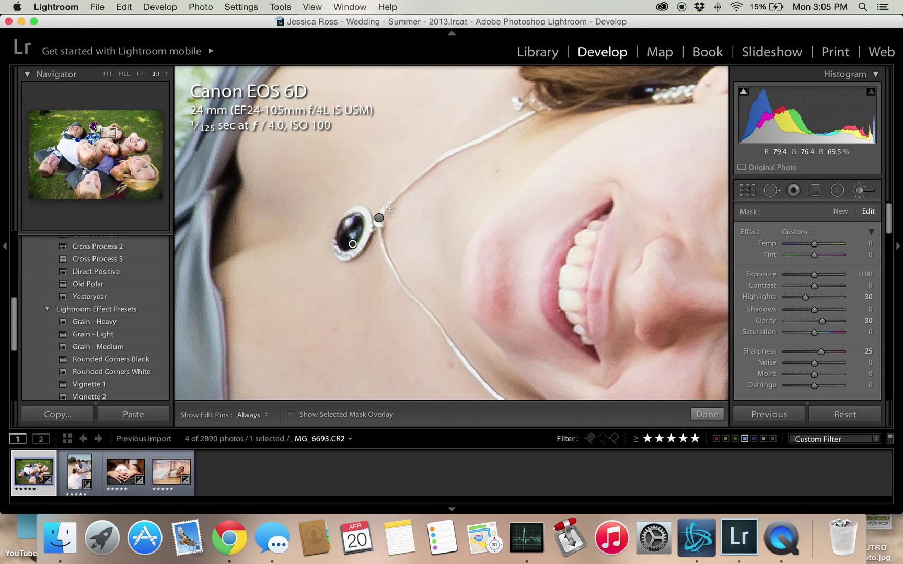
pyautogui.press('h')
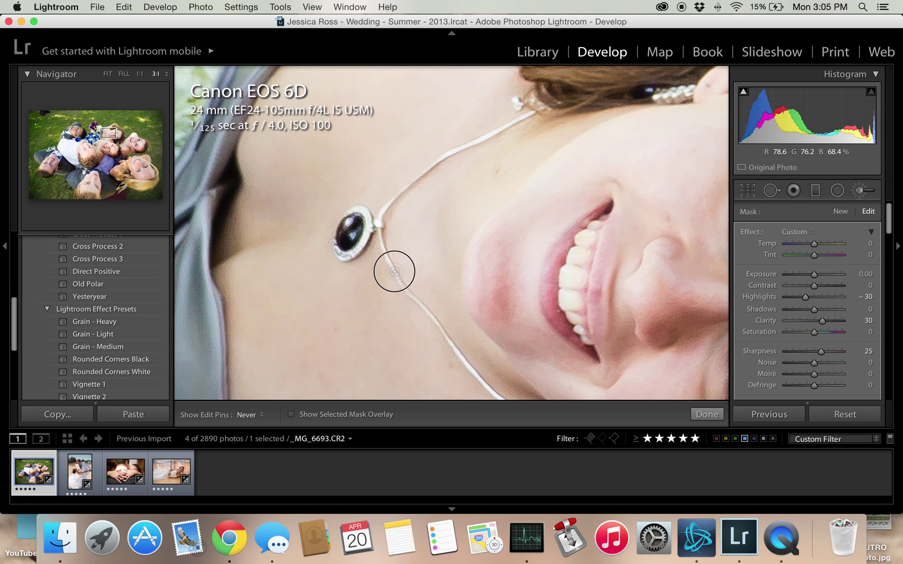
pyautogui.press('h')
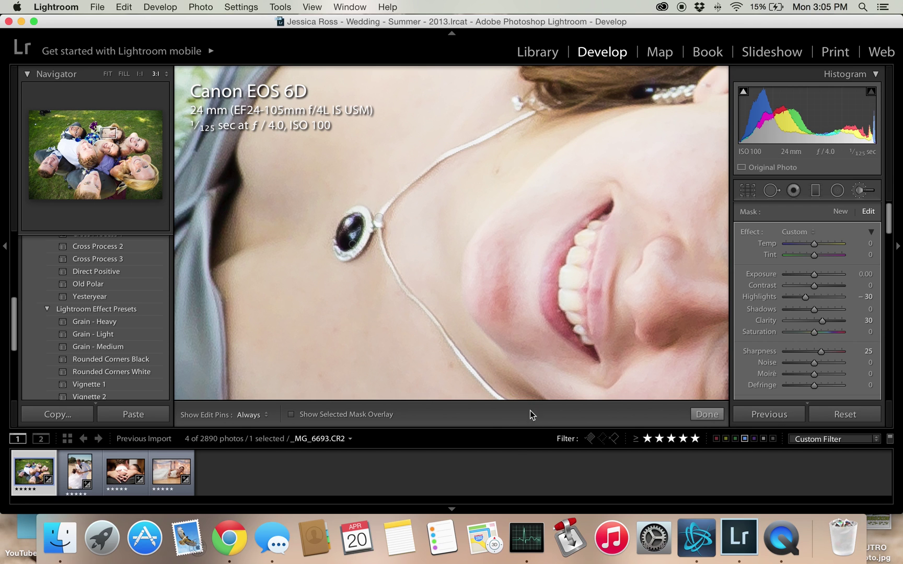
pyautogui.click(708, 414)
pyautogui.click(449, 233)
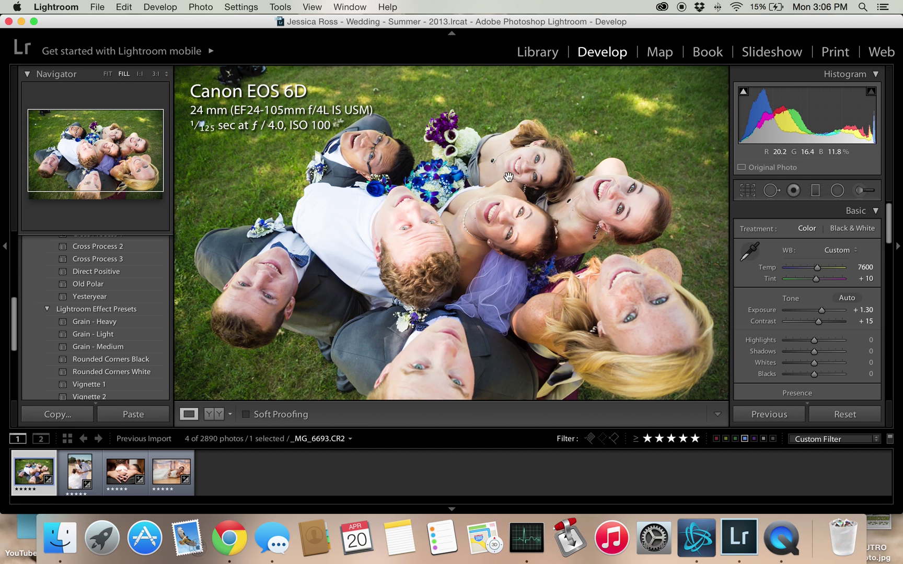
pyautogui.click(502, 160)
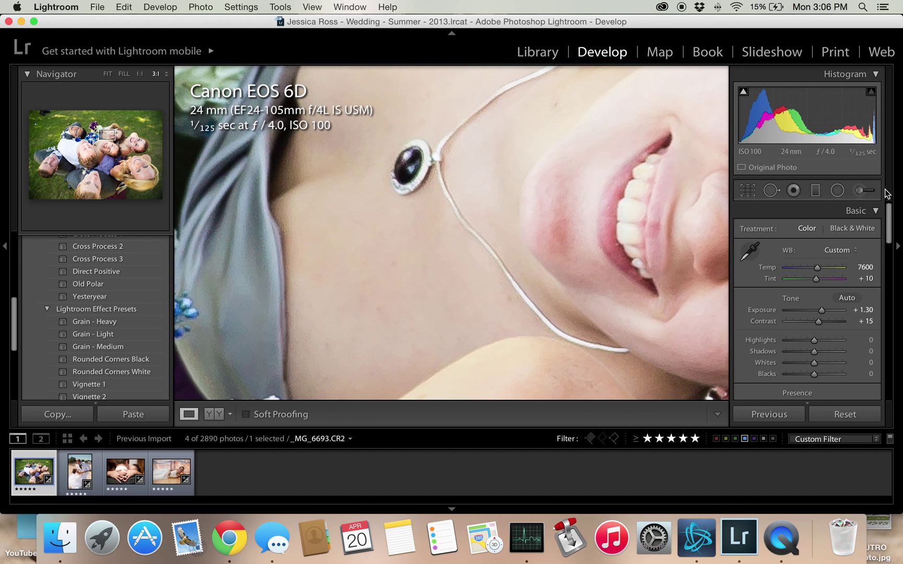
pyautogui.click(867, 190)
pyautogui.click(412, 179)
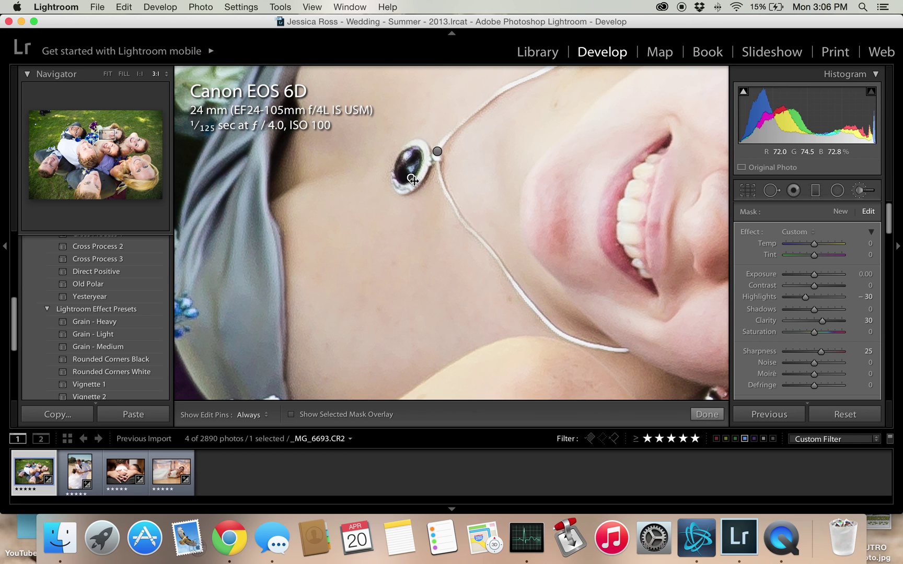
pyautogui.moveTo(412, 178)
pyautogui.click(707, 414)
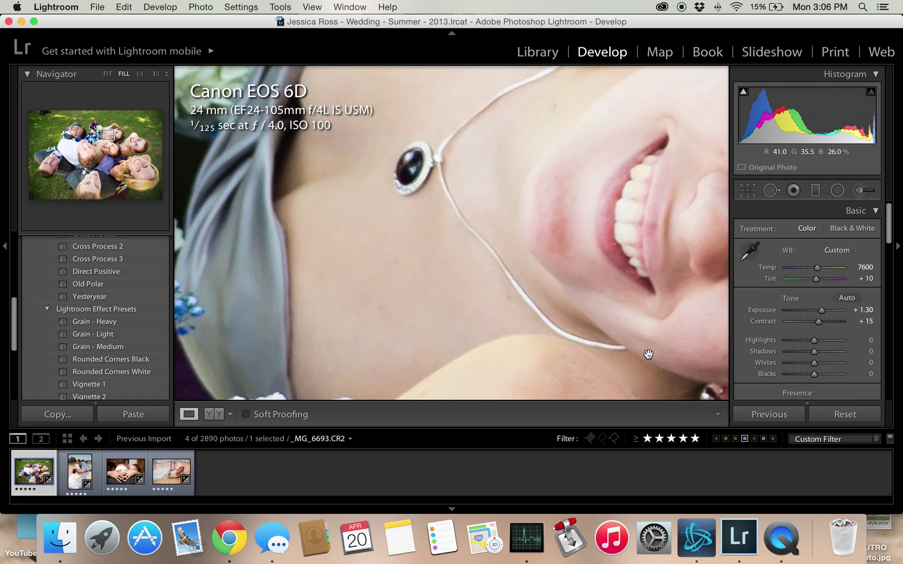
pyautogui.click(648, 354)
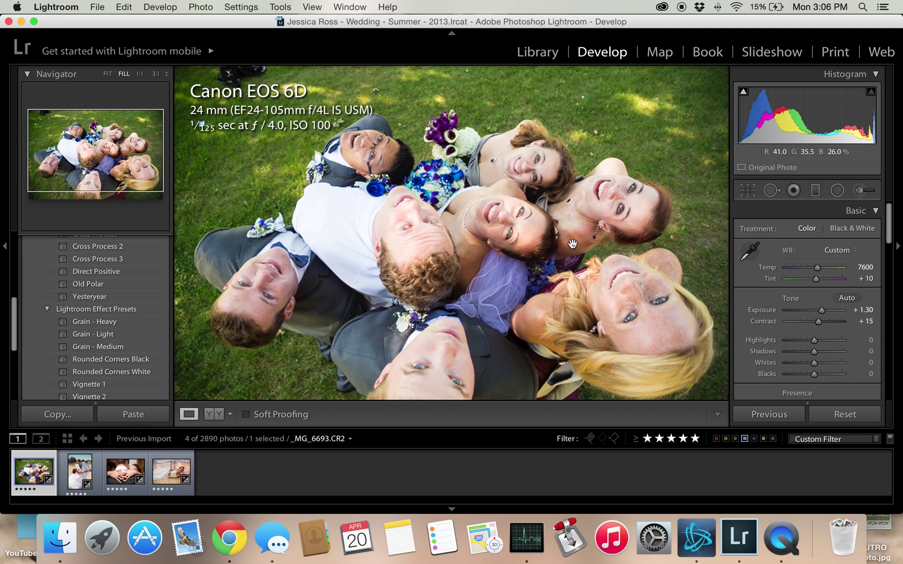
# Zoom in on the necklace and set up a new brush with Contrast 10 and Highlights −40.
pyautogui.click(599, 234)
pyautogui.moveTo(389, 244); pyautogui.dragTo(448, 234)
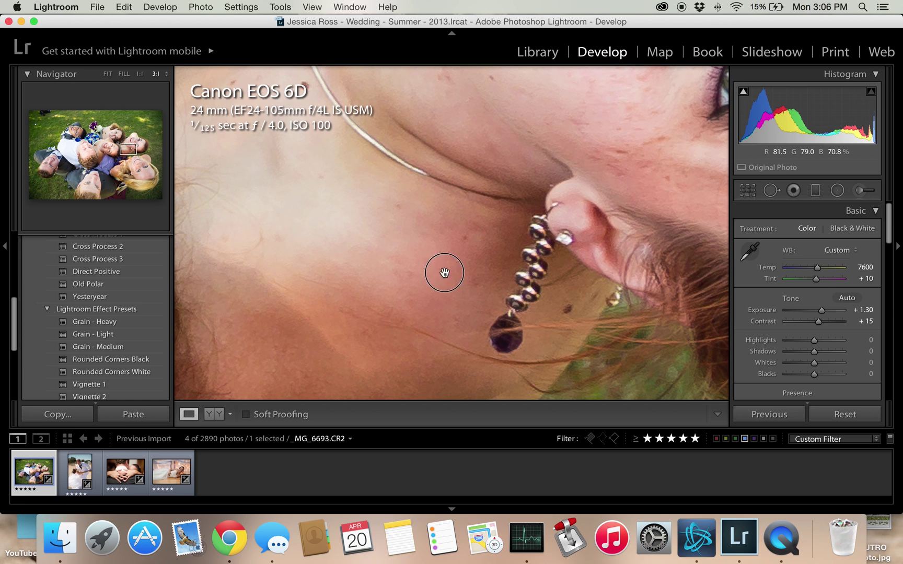
pyautogui.moveTo(444, 268); pyautogui.dragTo(466, 313)
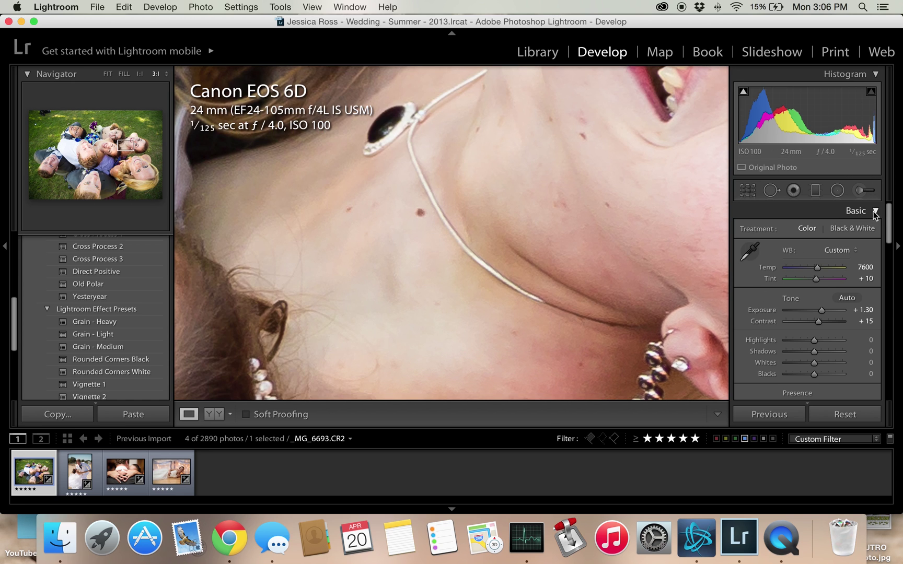
pyautogui.click(858, 170)
pyautogui.press('Escape')
pyautogui.click(865, 192)
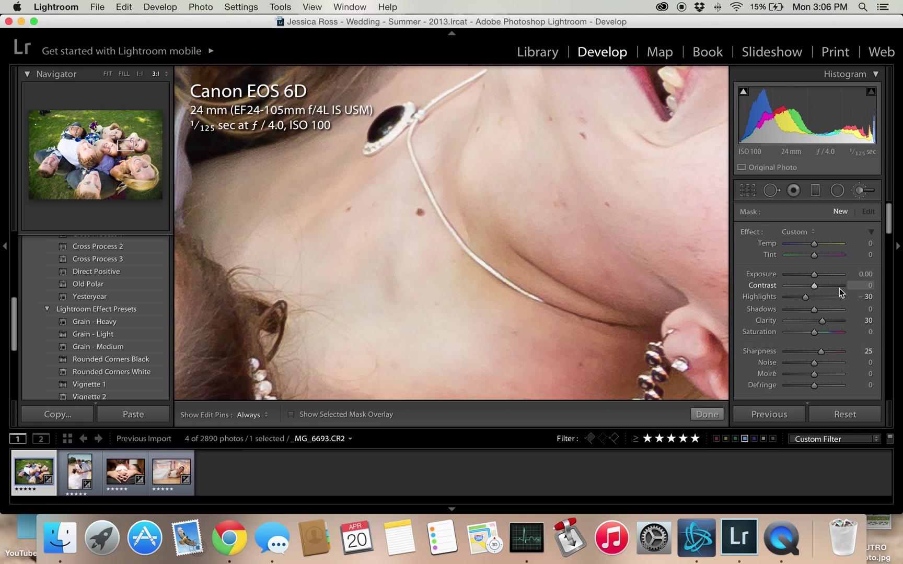
pyautogui.click(866, 285)
pyautogui.write('1')
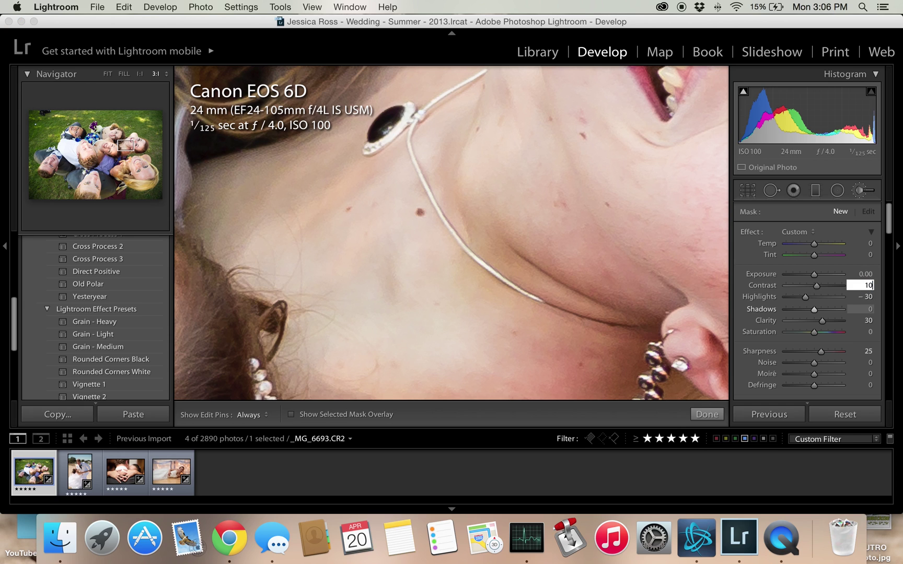
pyautogui.press('Return')
pyautogui.click(867, 296)
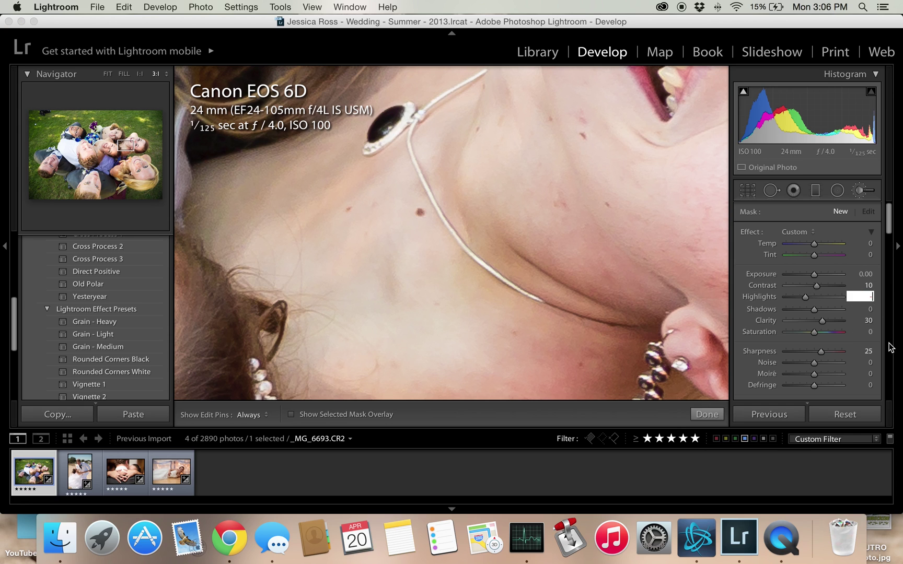
pyautogui.write('-40')
pyautogui.press('Return')
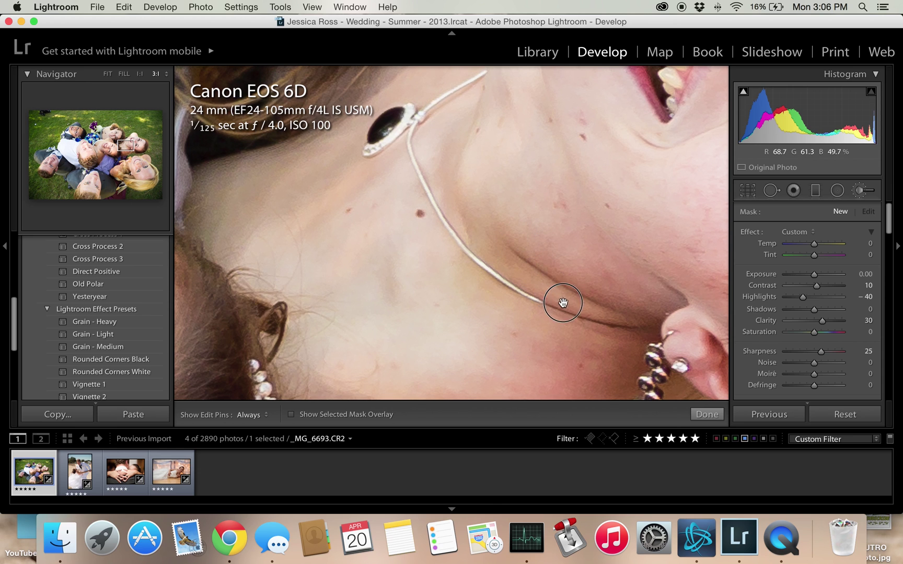
# Paint the adjustment along the necklace chain, resizing the brush as needed.
pyautogui.scroll(5, 555, 324)
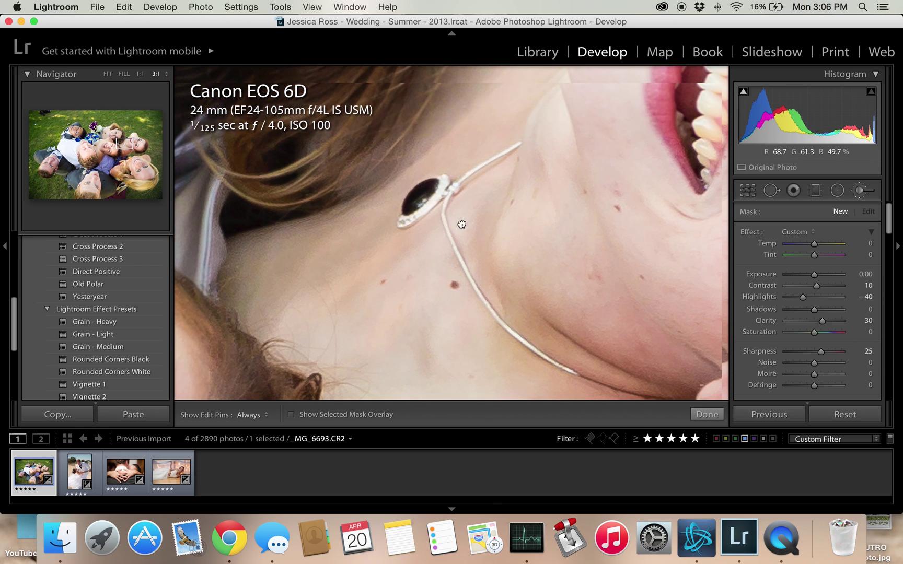
pyautogui.press('h')
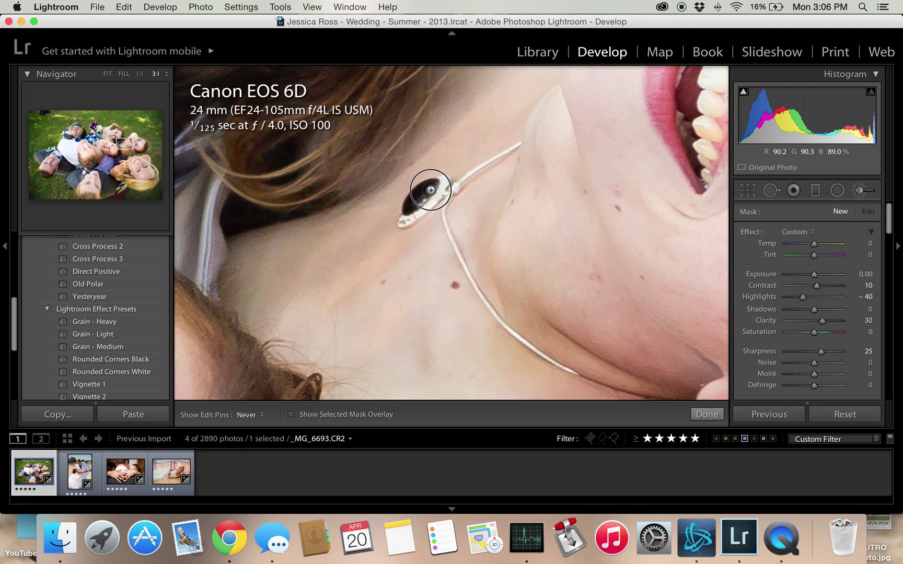
pyautogui.press('[')
pyautogui.press('[')
pyautogui.press('[')
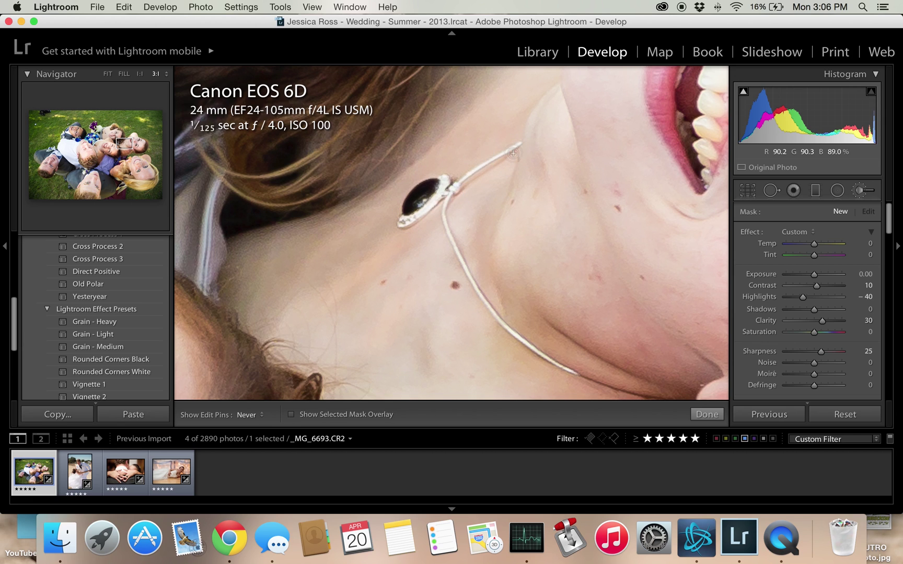
pyautogui.click(450, 215)
pyautogui.press(']')
pyautogui.press(']')
pyautogui.press(']')
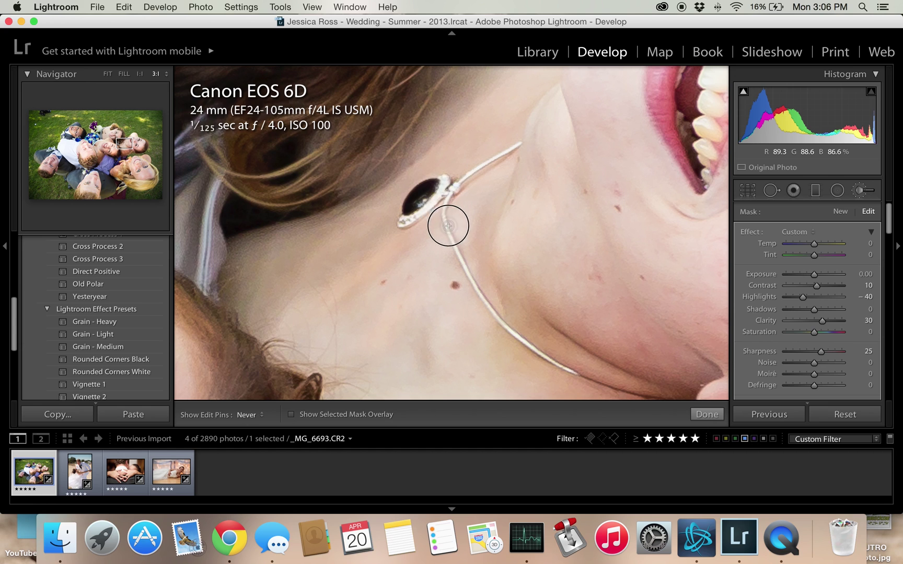
pyautogui.moveTo(448, 226)
pyautogui.mouseDown()
pyautogui.moveTo(501, 322)
pyautogui.moveTo(581, 373)
pyautogui.mouseUp()
pyautogui.click(707, 415)
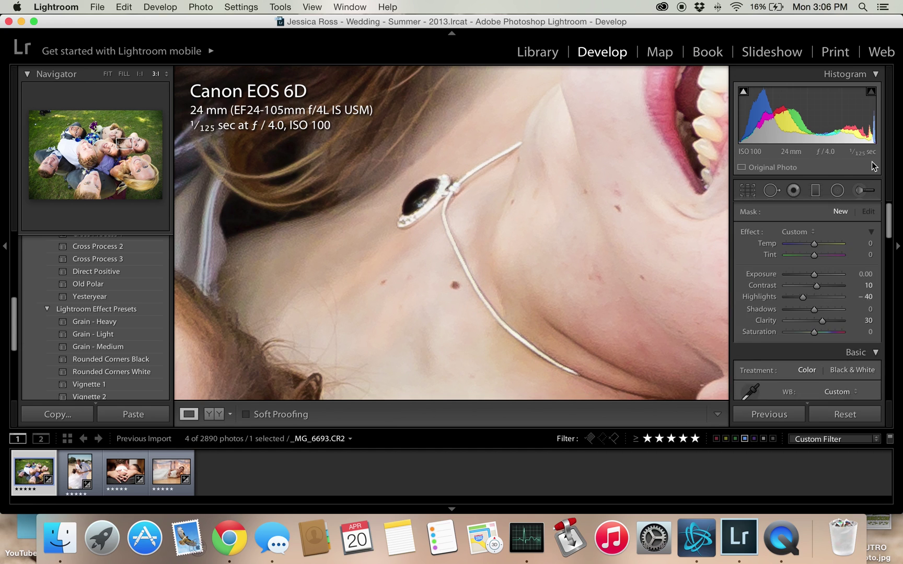
# Extend the mask over the pendant and zoom back out to the whole group photo.
pyautogui.click(865, 190)
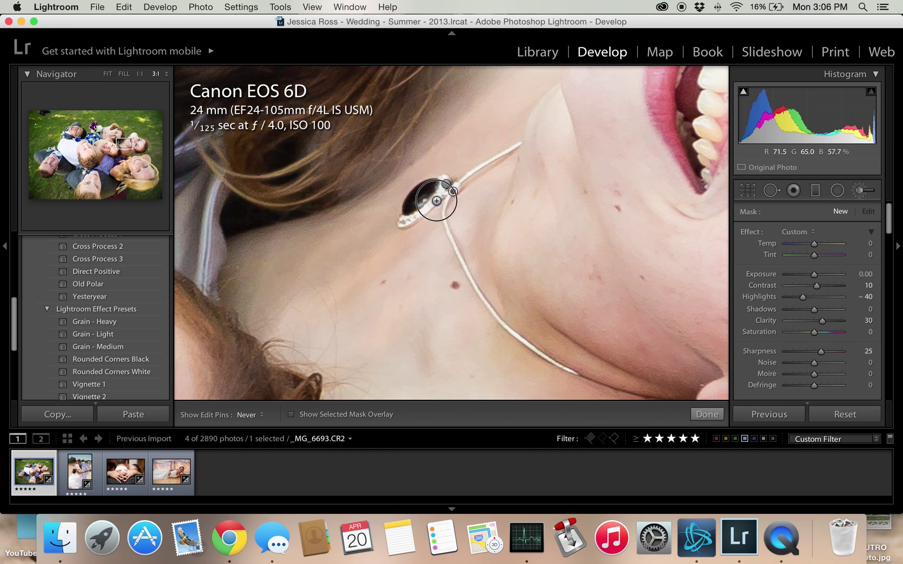
pyautogui.moveTo(436, 200)
pyautogui.mouseDown()
pyautogui.moveTo(416, 212)
pyautogui.moveTo(451, 177)
pyautogui.moveTo(414, 204)
pyautogui.moveTo(429, 185)
pyautogui.moveTo(405, 209)
pyautogui.mouseUp()
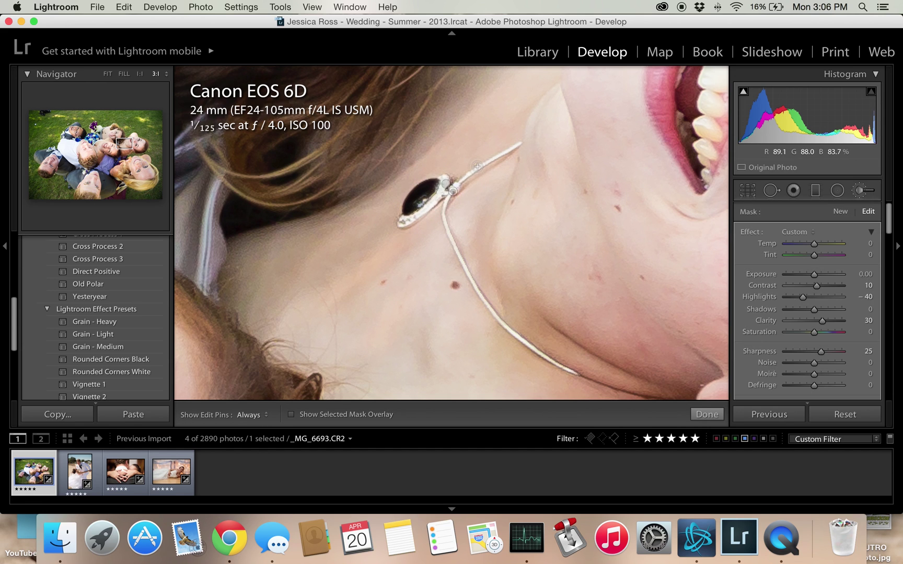
pyautogui.click(708, 415)
pyautogui.click(541, 329)
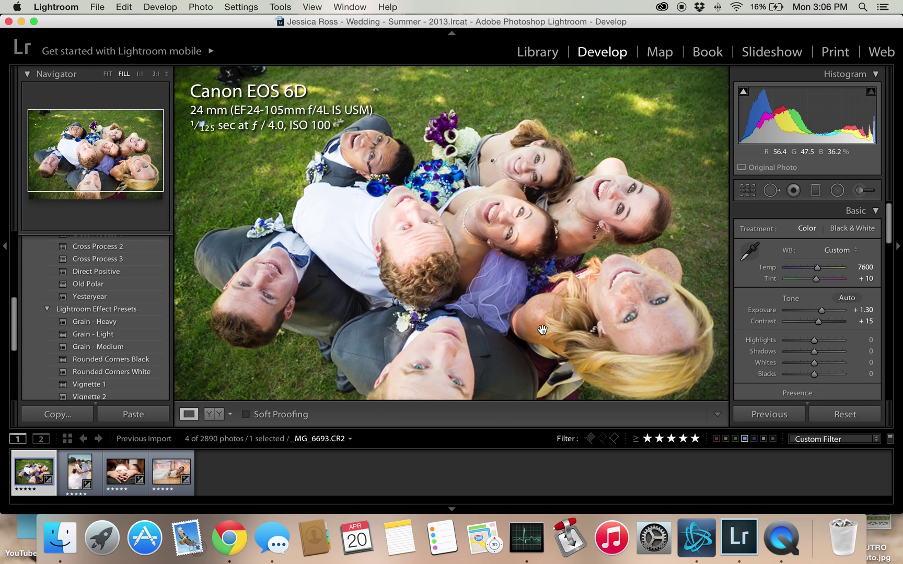
# Zoom in on the dangling earring and paint a new brush mask over its beads.
pyautogui.click(597, 242)
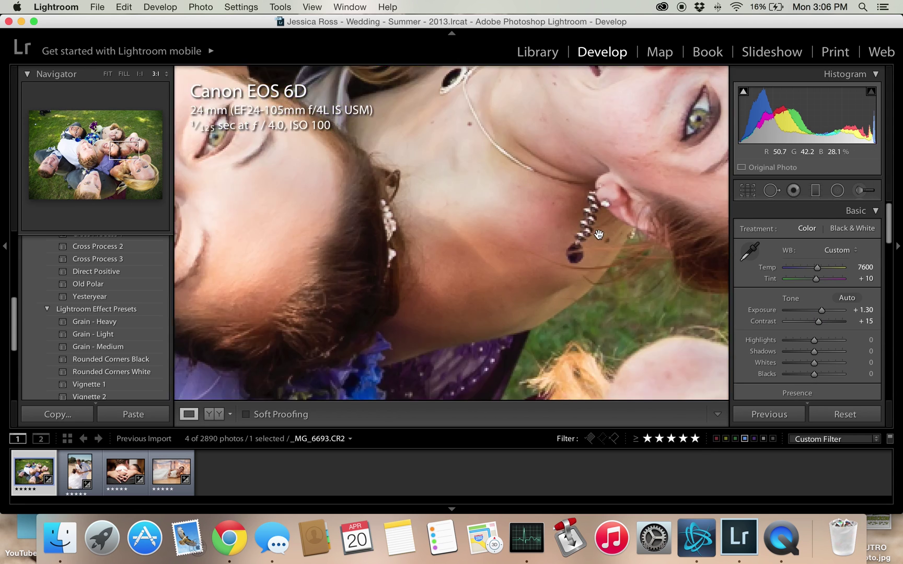
pyautogui.click(869, 189)
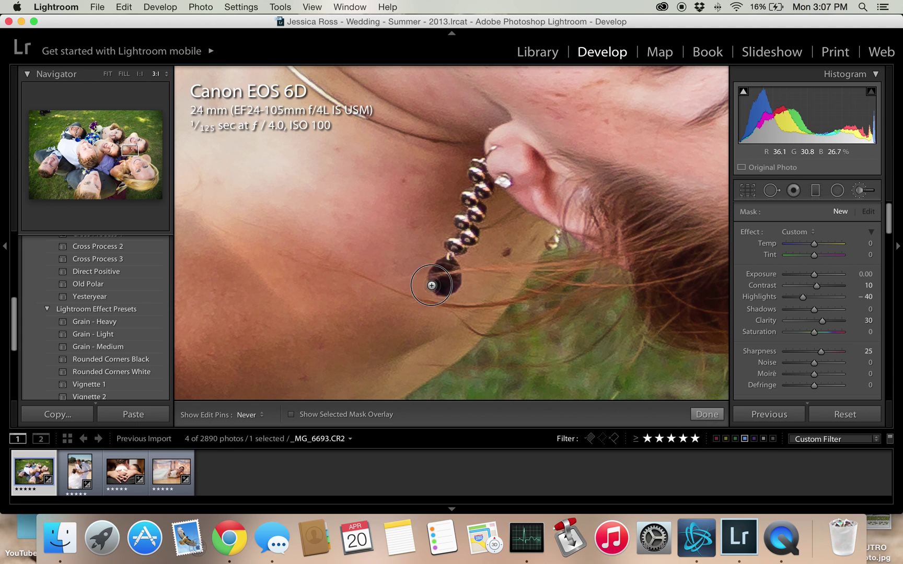
pyautogui.moveTo(453, 257); pyautogui.dragTo(482, 202)
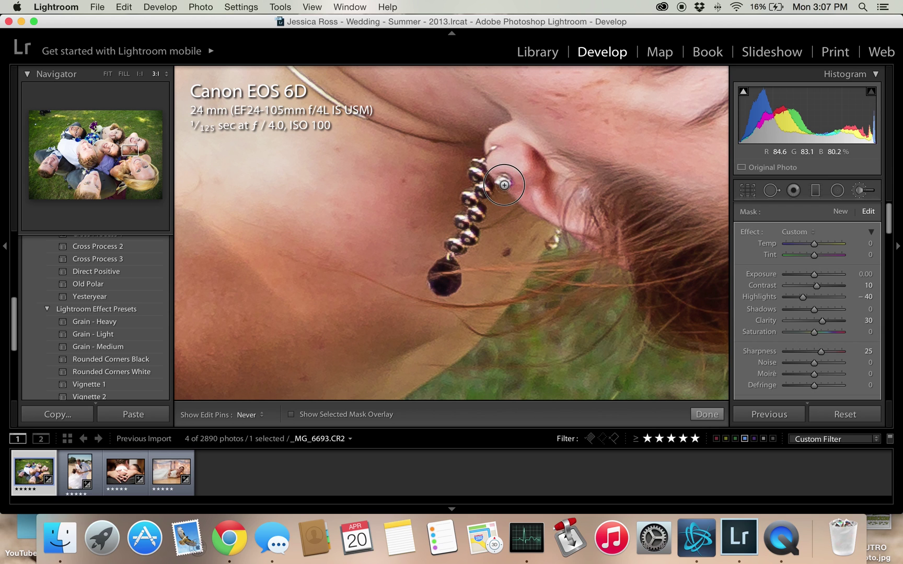
pyautogui.press('h')
pyautogui.click(708, 414)
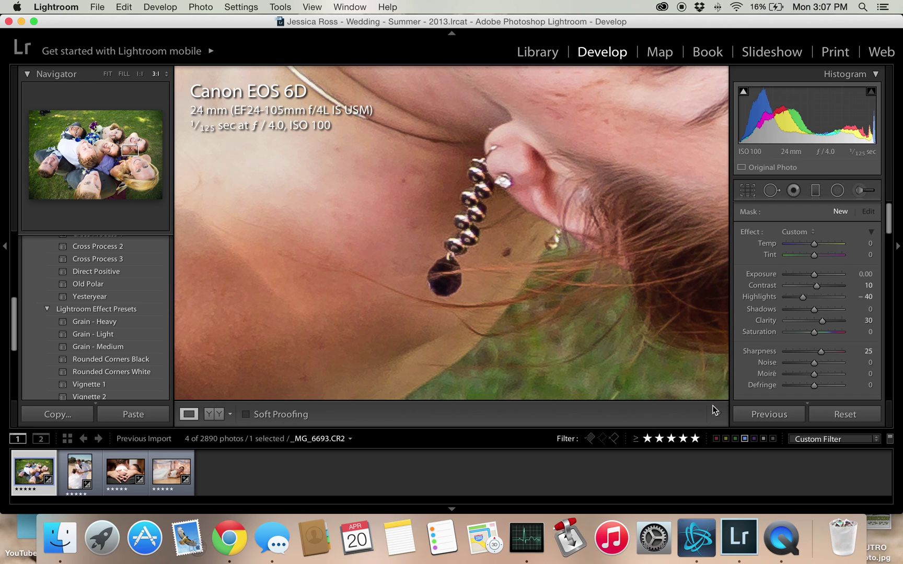
# Amplify the earring mask to Contrast 15, Highlights −59, Clarity 45, Sharpness 37, then zoom out.
pyautogui.click(868, 191)
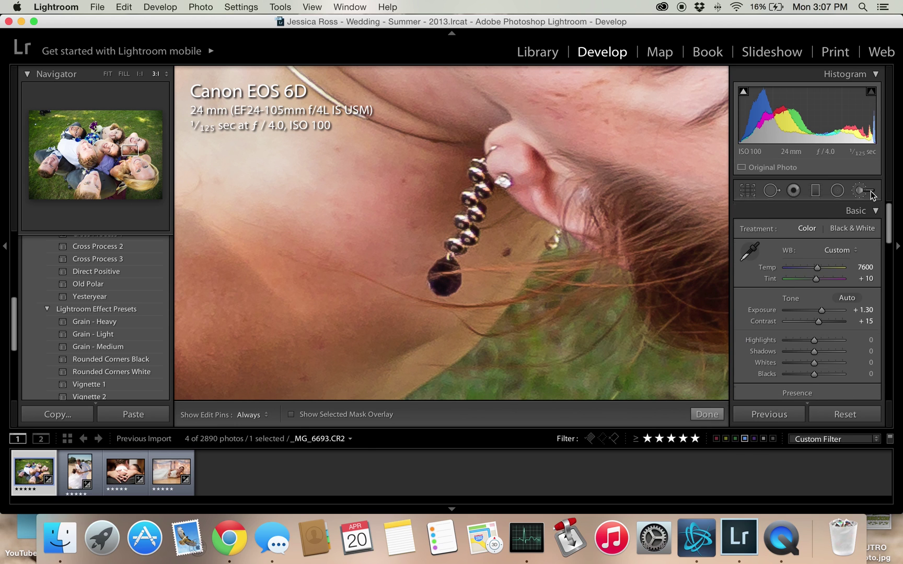
pyautogui.click(479, 162)
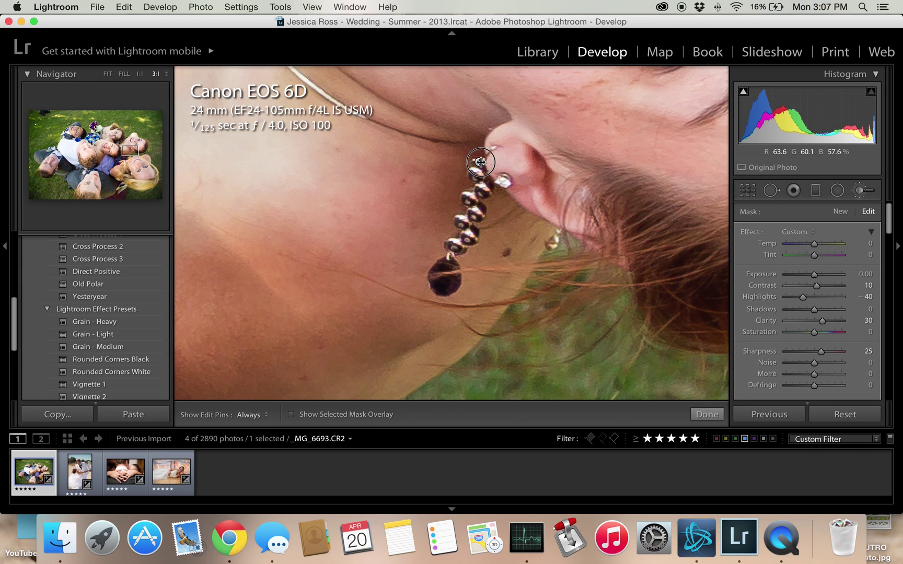
pyautogui.moveTo(480, 162); pyautogui.dragTo(516, 164)
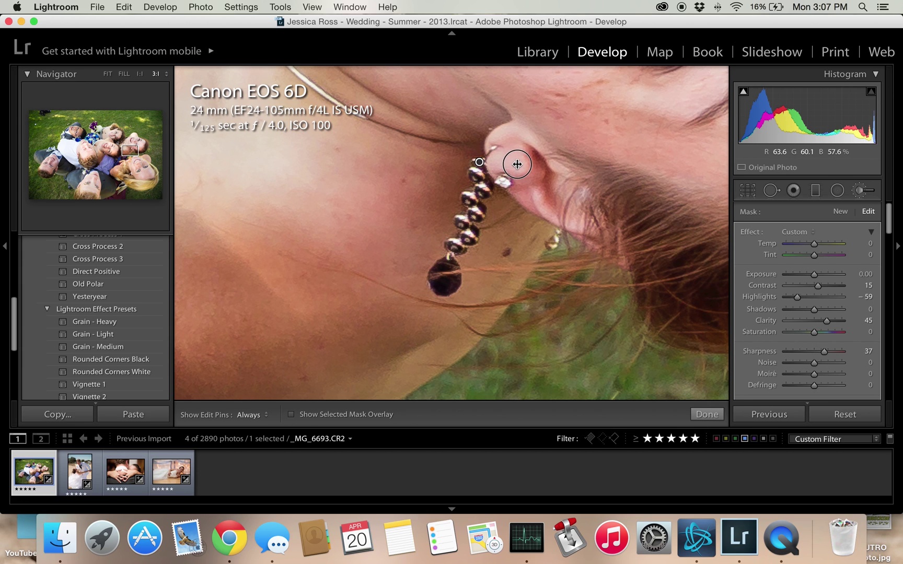
pyautogui.click(707, 414)
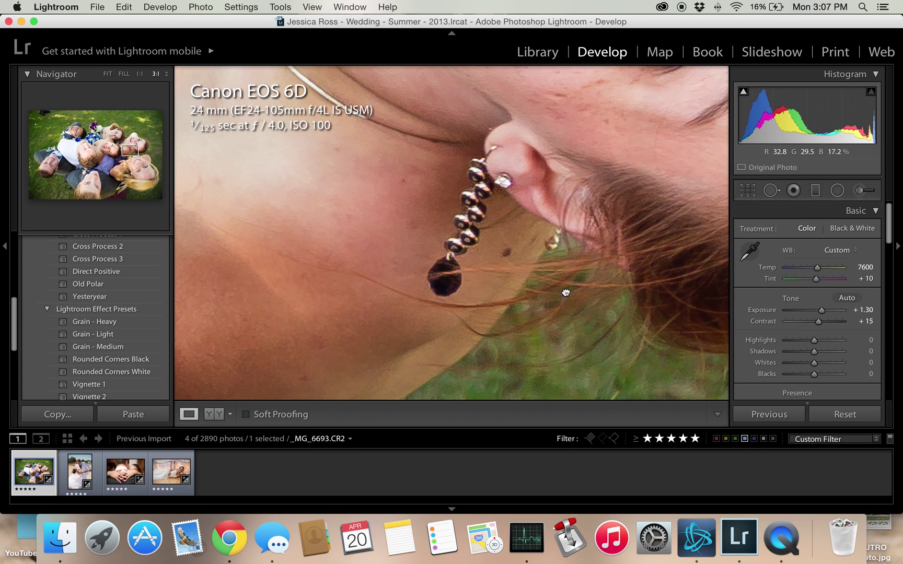
pyautogui.click(565, 291)
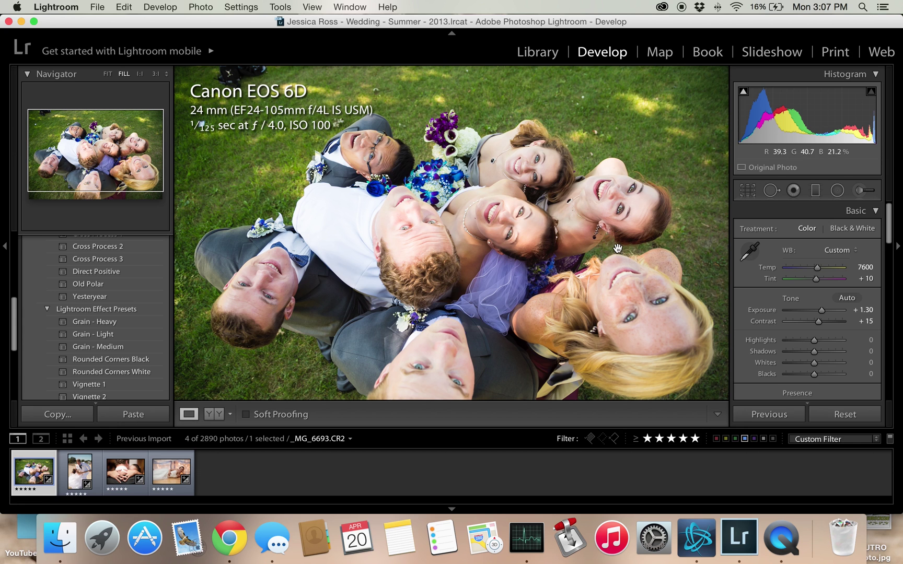
# Zoom in on the earring, reselect its mask, and lower Sharpness from 39 to 20.
pyautogui.click(607, 234)
pyautogui.click(602, 213)
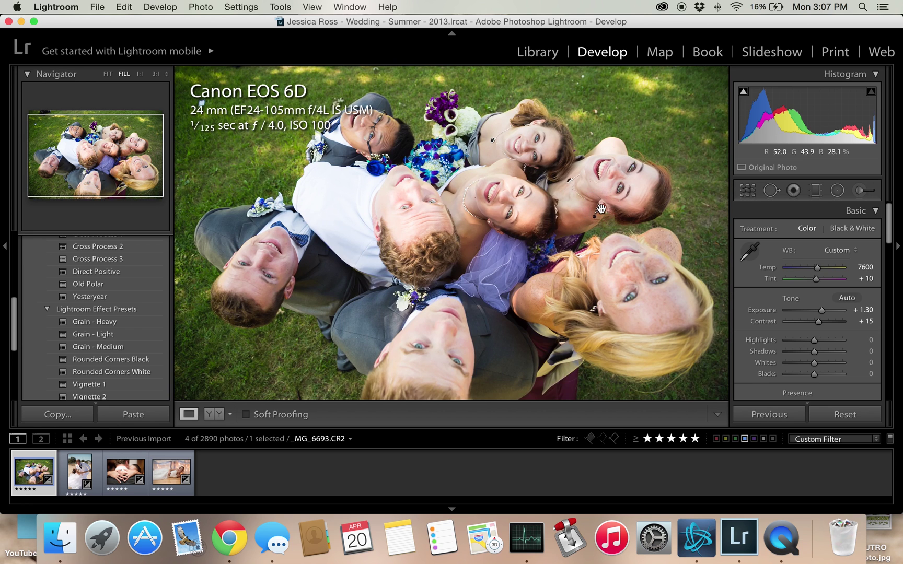
pyautogui.click(601, 209)
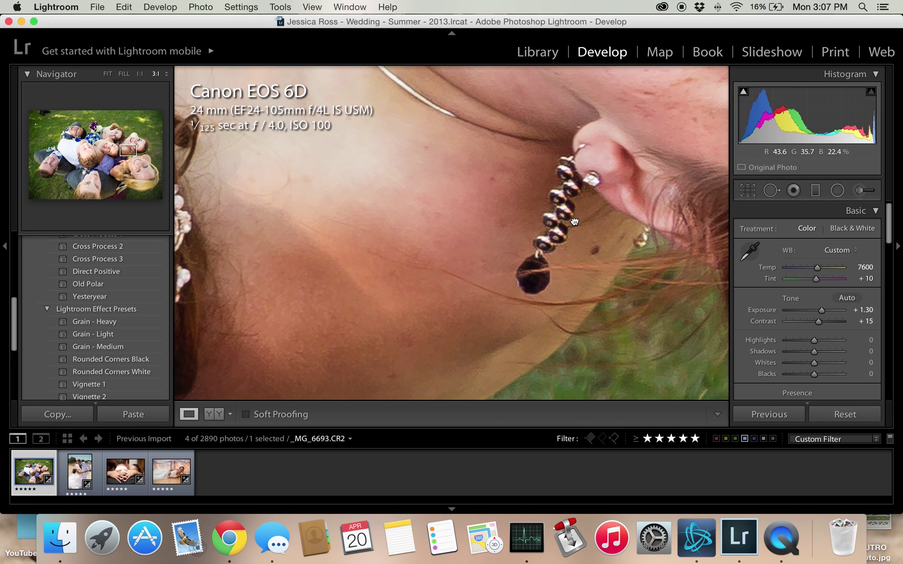
pyautogui.click(870, 193)
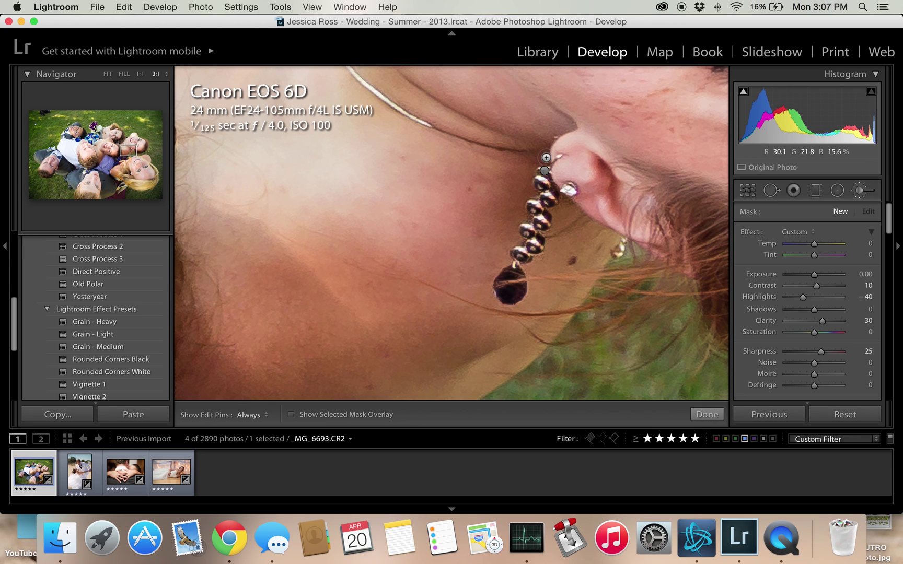
pyautogui.click(544, 172)
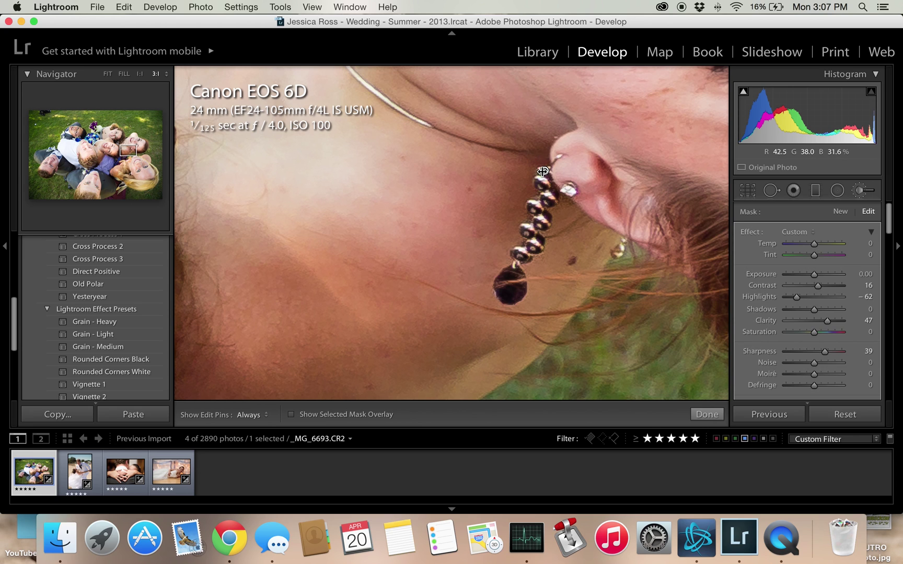
pyautogui.click(861, 351)
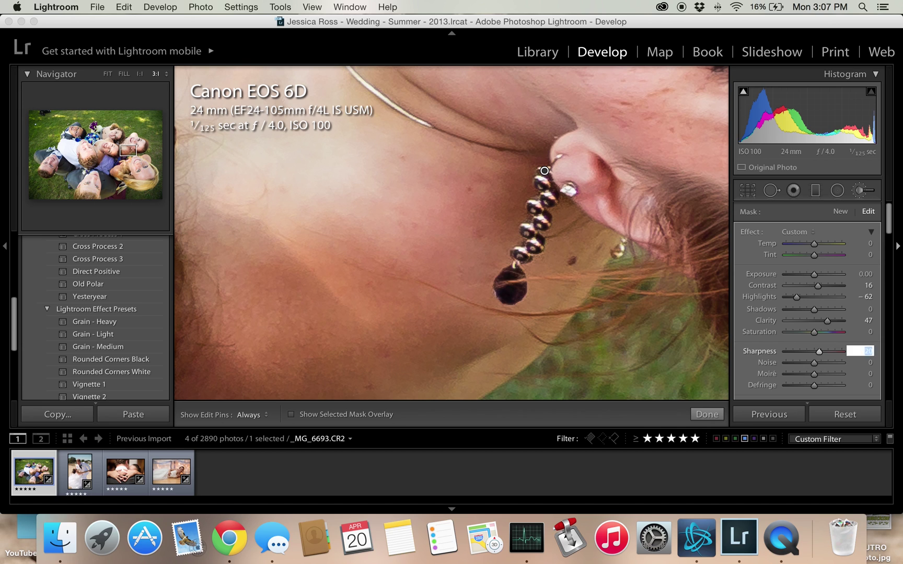
pyautogui.press('Return')
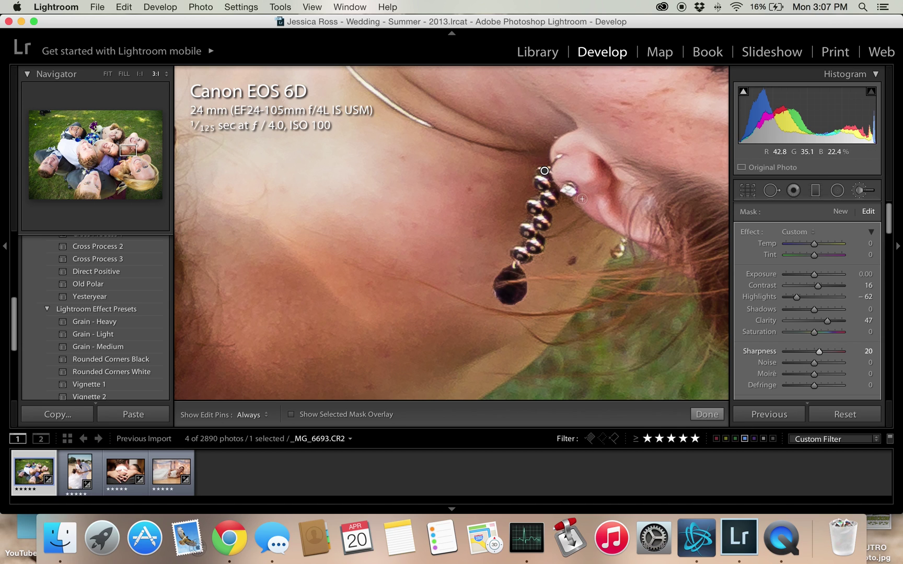
pyautogui.click(706, 413)
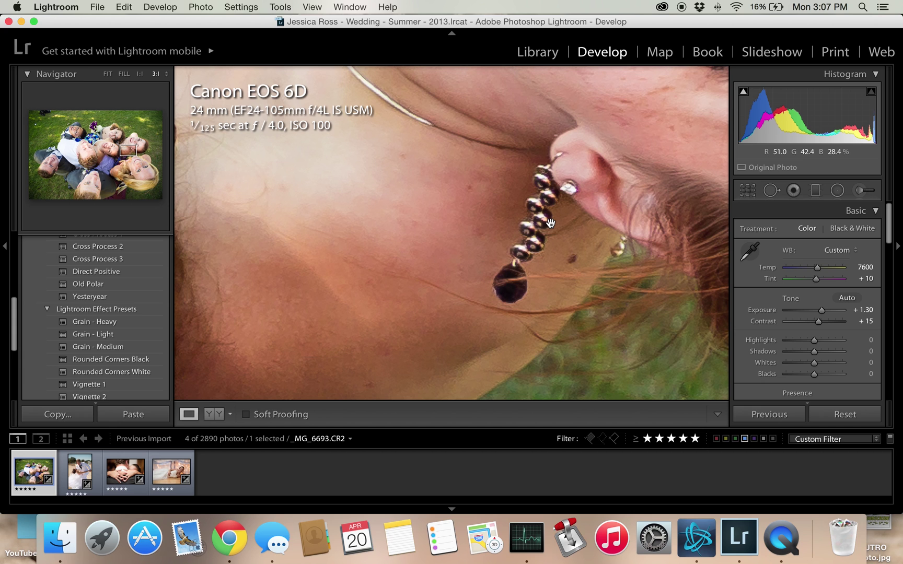
# Zoom in on the blue boutonniere and open the Adjustment Brush, closing it without painting.
pyautogui.click(561, 207)
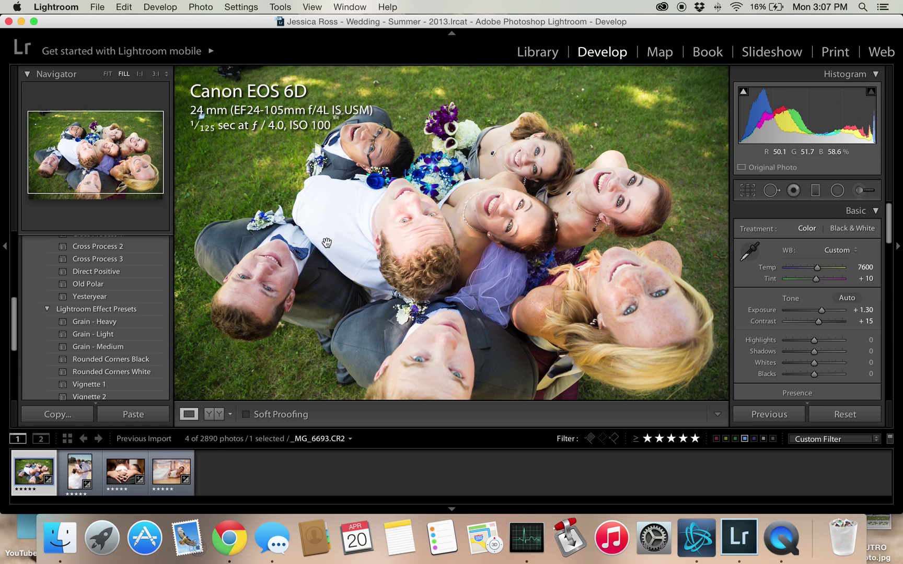
pyautogui.click(394, 182)
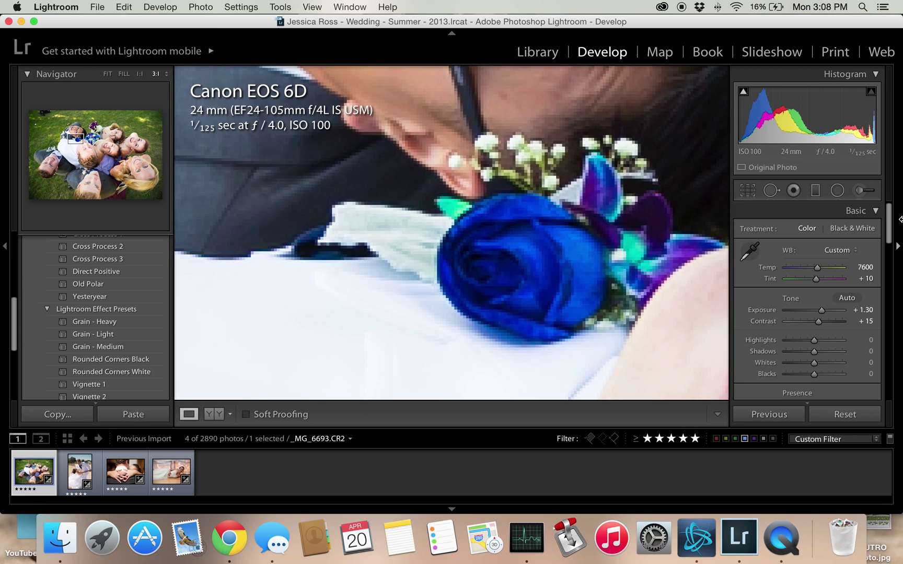
pyautogui.click(859, 189)
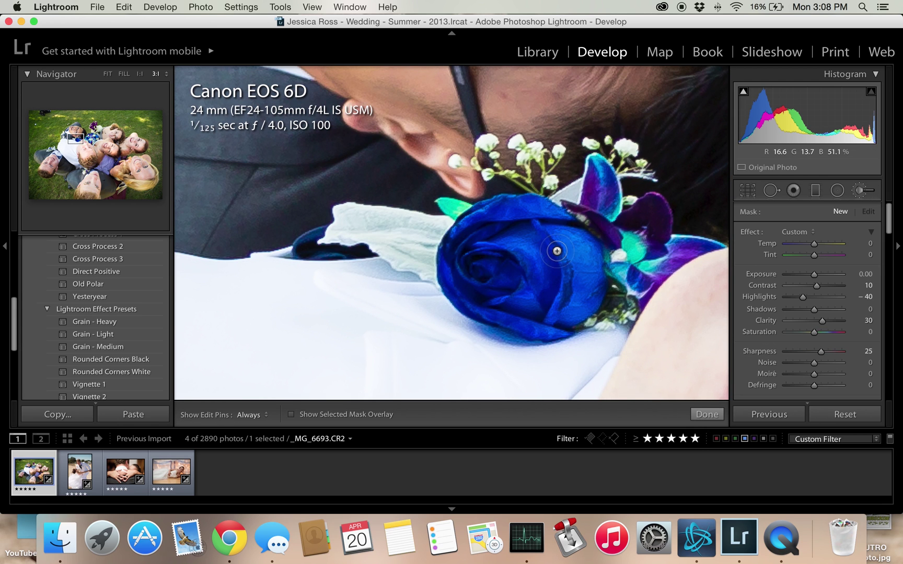
pyautogui.press('h')
pyautogui.press(']')
pyautogui.press(']')
pyautogui.press(']')
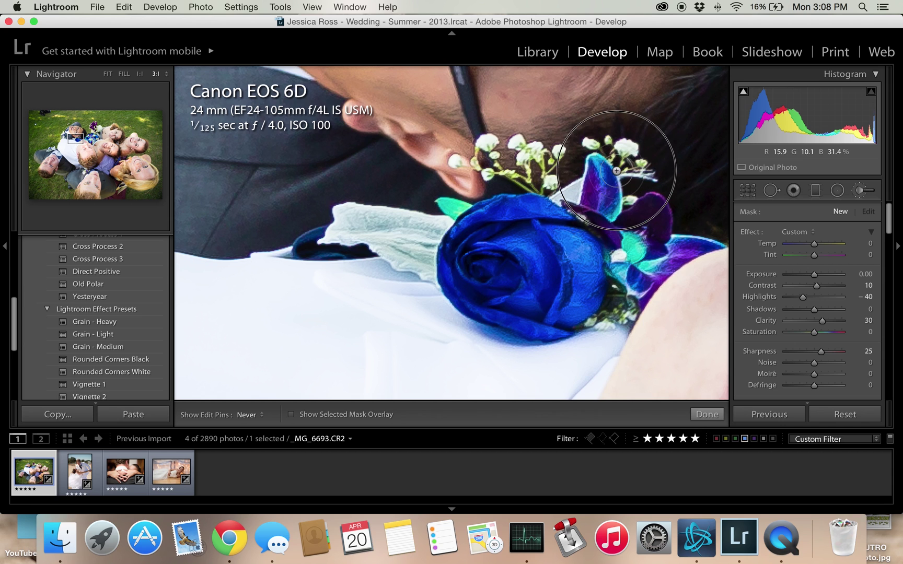
pyautogui.click(707, 414)
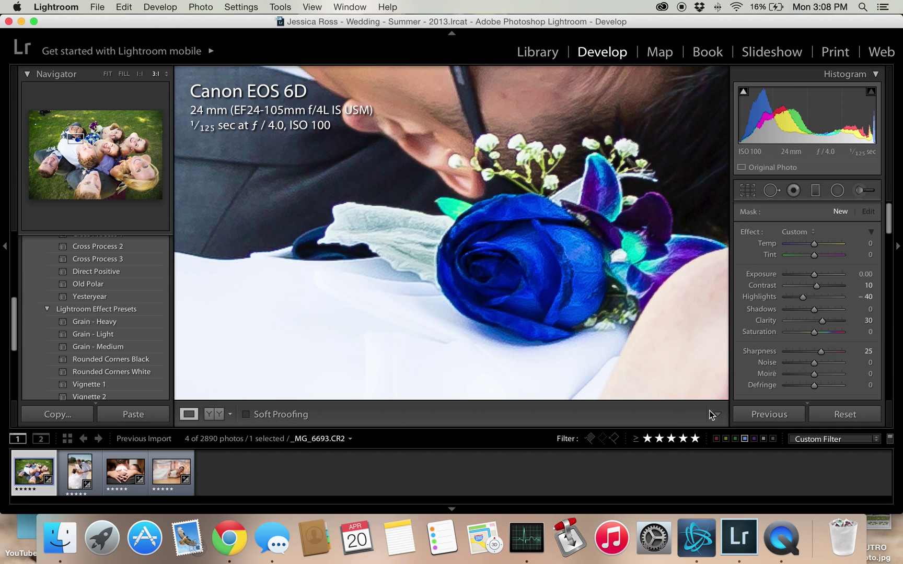
# Inspect the other boutonniere with the brush unpainted, then return to the full group photo.
pyautogui.click(190, 195)
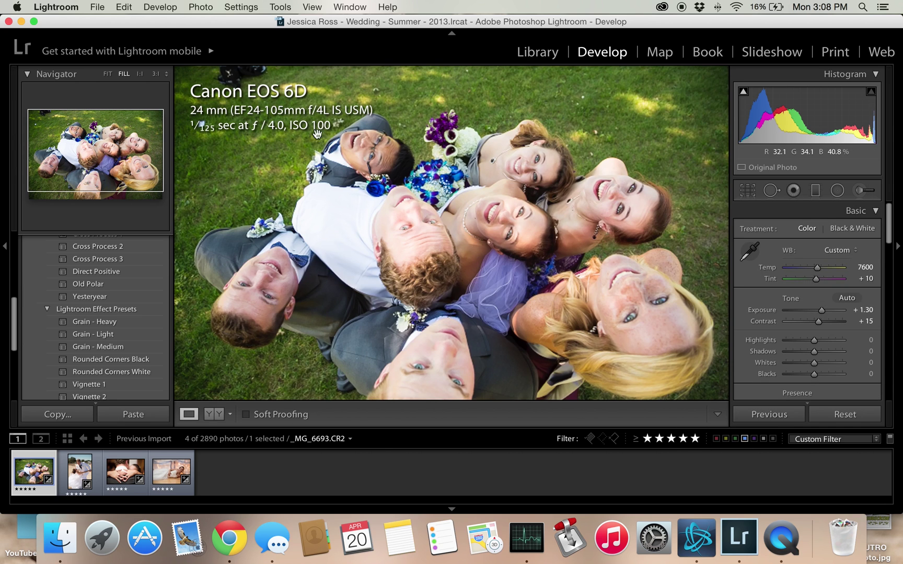
pyautogui.click(454, 202)
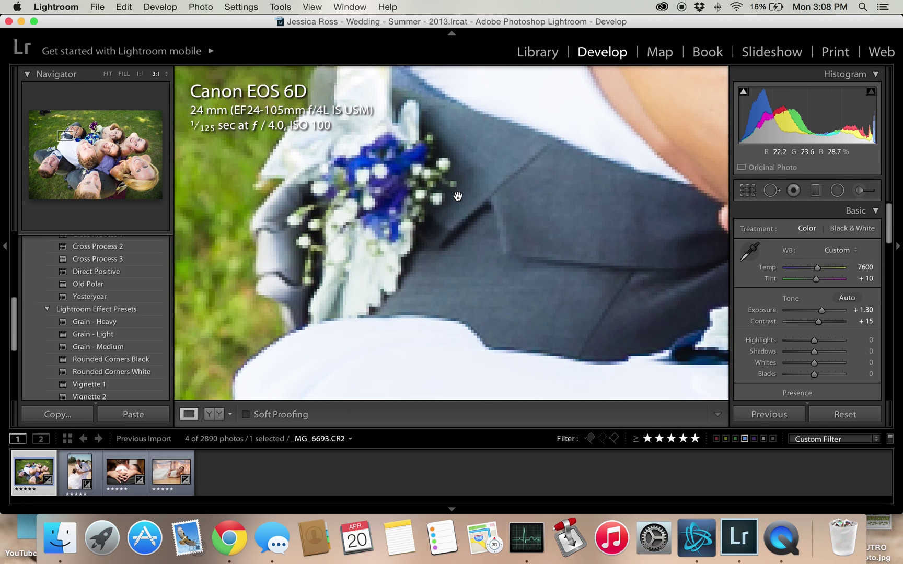
pyautogui.press('k')
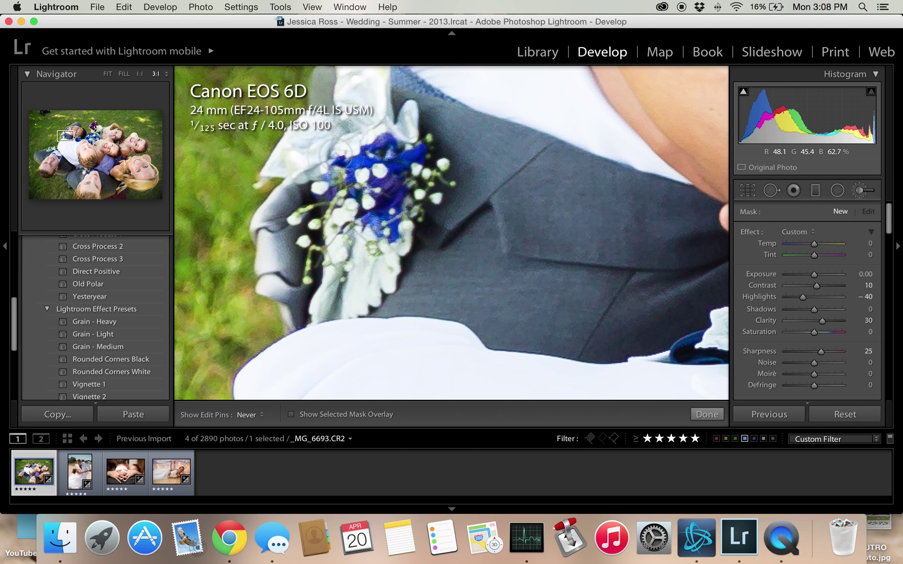
pyautogui.click(707, 415)
pyautogui.click(503, 325)
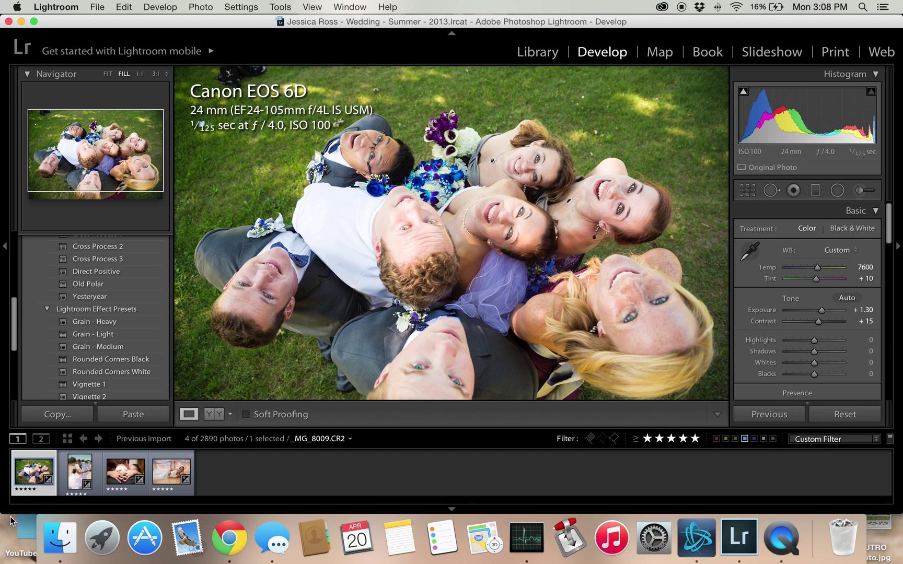
# Open the beach dancing photo, zoom to the bride's necklace and start a new brush adjustment.
pyautogui.click(63, 479)
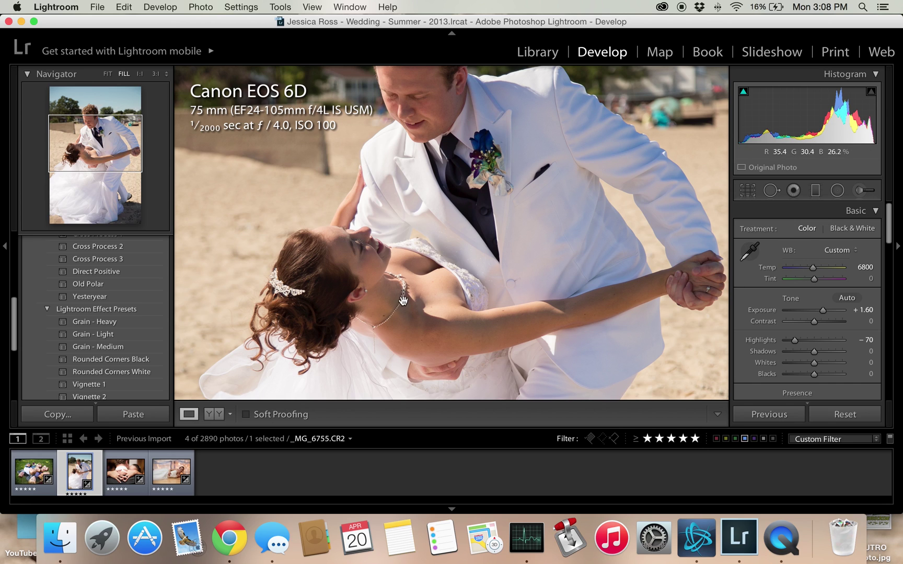
pyautogui.click(369, 339)
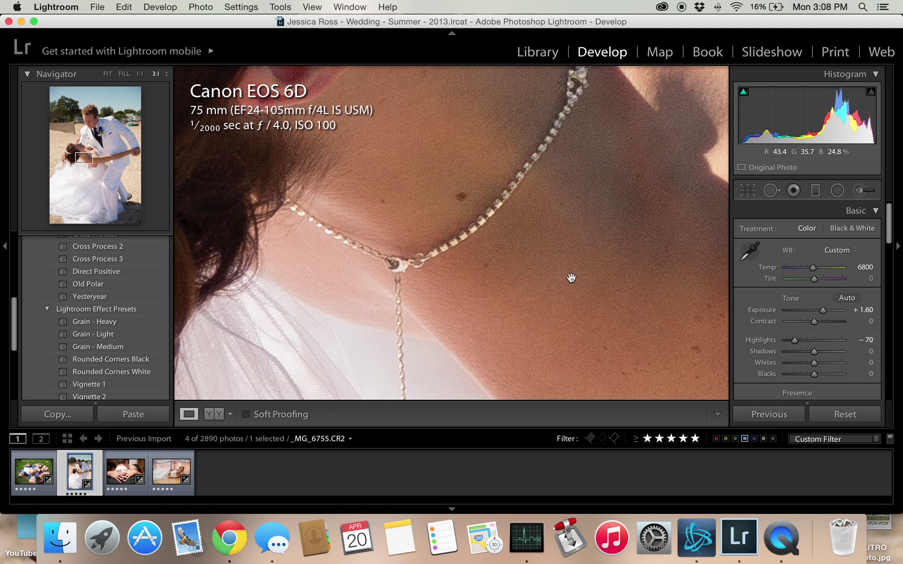
pyautogui.click(865, 190)
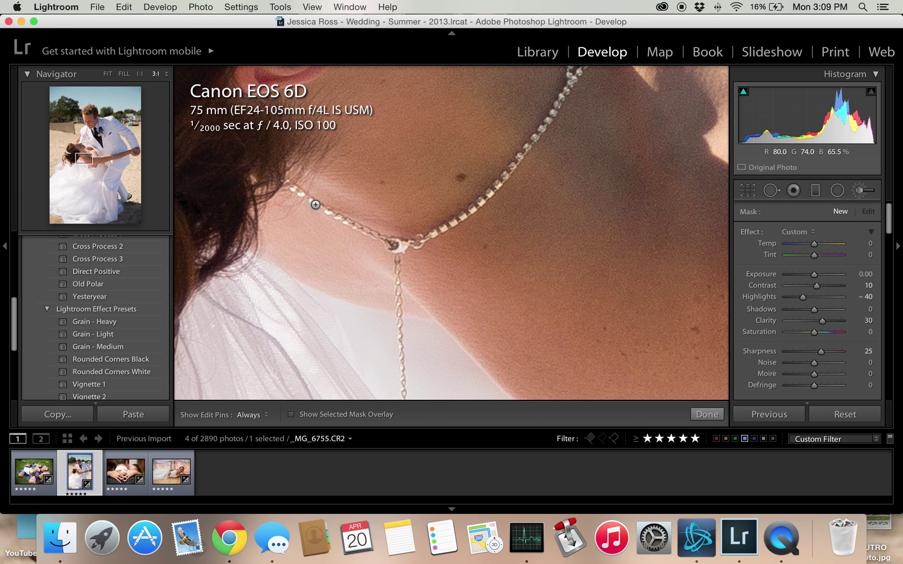
# Zoom to 4:1 and paint along the necklace and the pendant chain up to the clasp.
pyautogui.moveTo(289, 188); pyautogui.dragTo(311, 202)
pyautogui.click(166, 74)
pyautogui.click(166, 84)
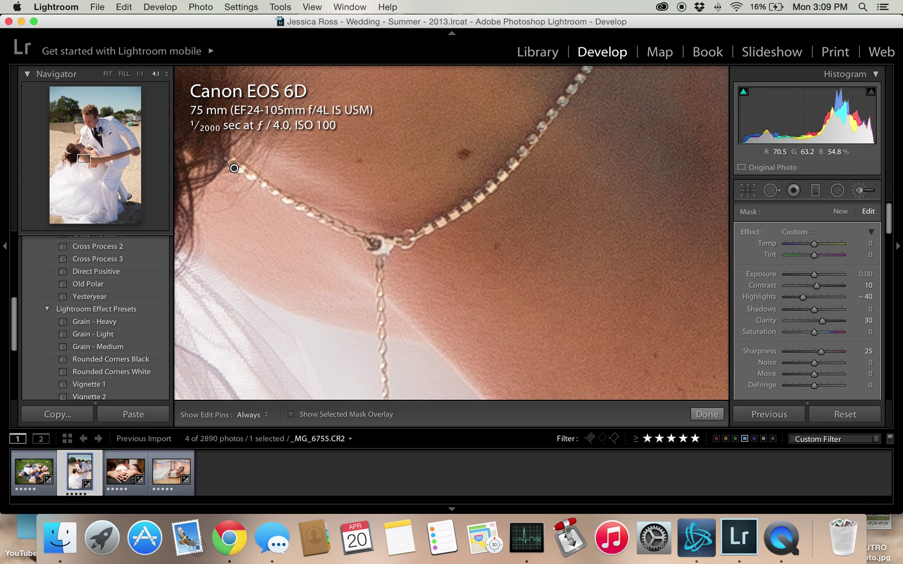
pyautogui.scroll(-10, 376, 151)
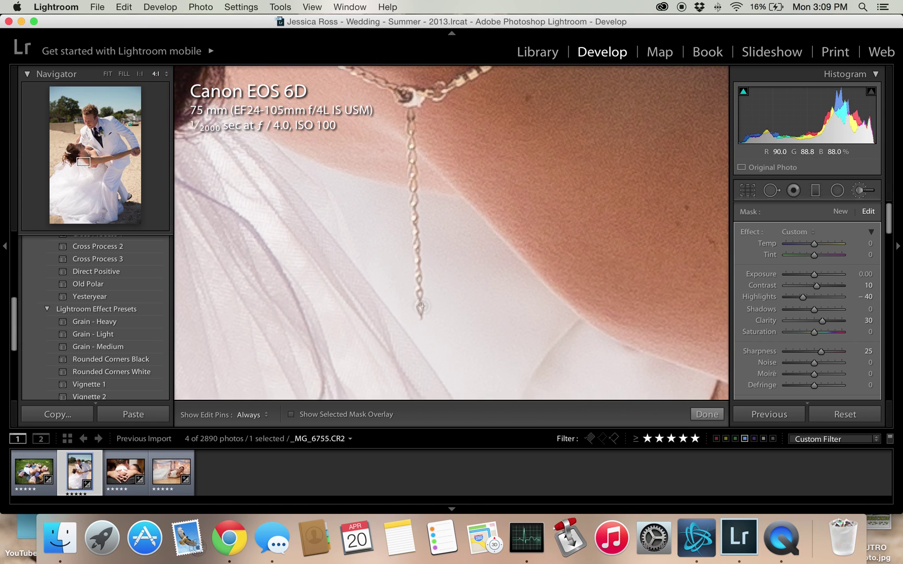
pyautogui.press('h')
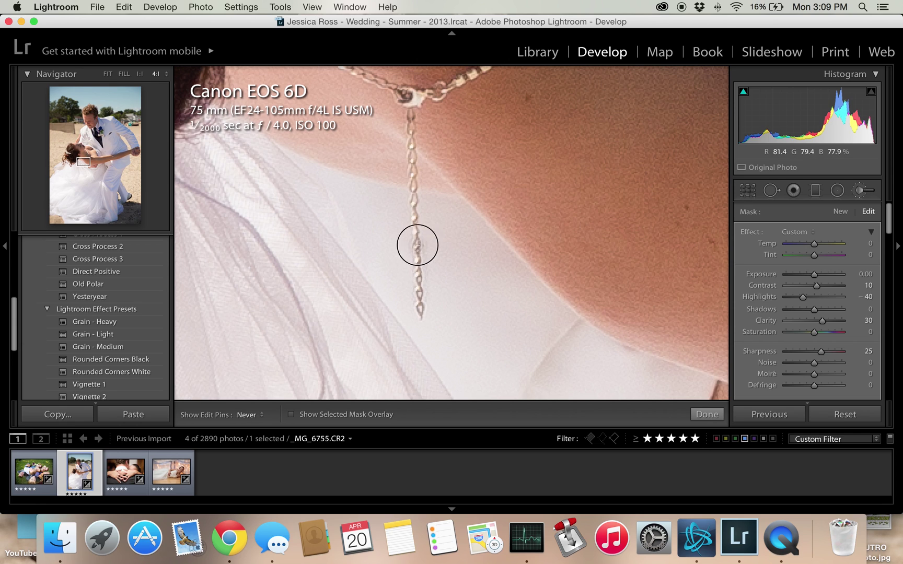
pyautogui.moveTo(417, 245); pyautogui.dragTo(407, 99)
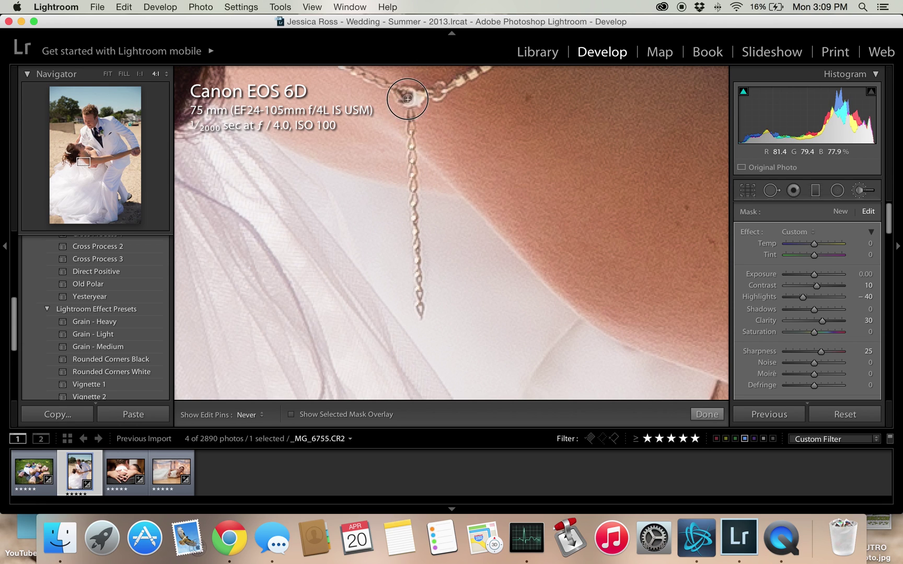
# Continue painting the necklace chain leftward from the clasp and further along its length.
pyautogui.press('h')
pyautogui.scroll(8, 447, 245)
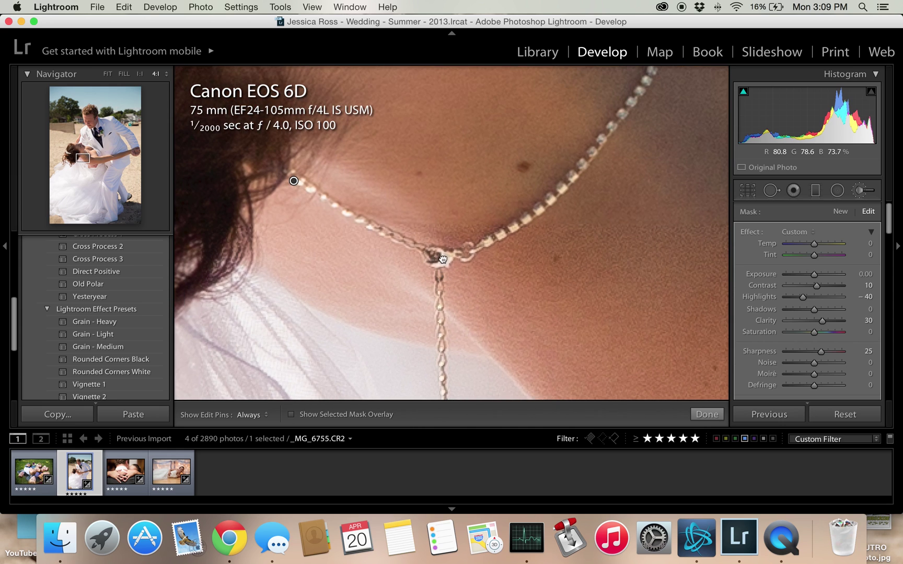
pyautogui.press('h')
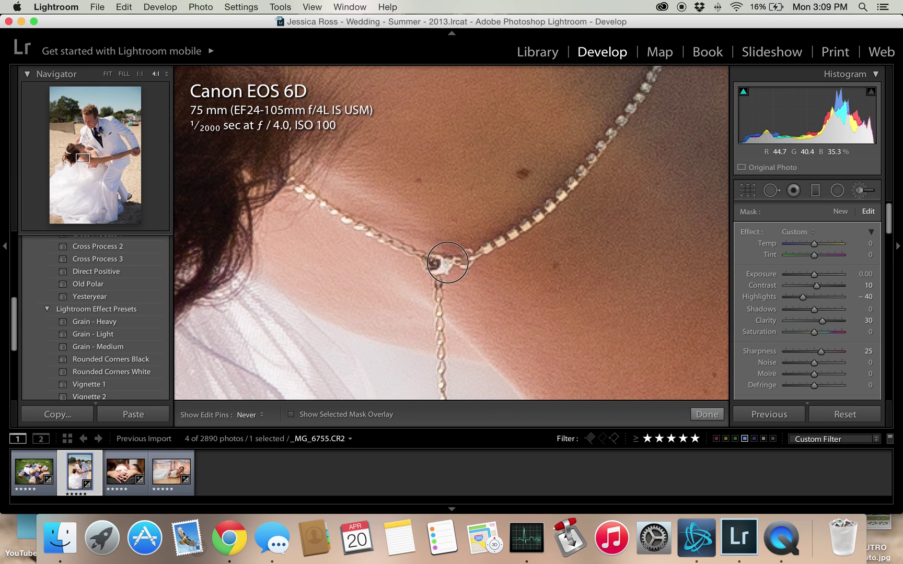
pyautogui.moveTo(447, 262)
pyautogui.mouseDown()
pyautogui.moveTo(390, 245)
pyautogui.moveTo(359, 217)
pyautogui.moveTo(377, 232)
pyautogui.moveTo(292, 184)
pyautogui.moveTo(354, 226)
pyautogui.mouseUp()
pyautogui.press('h')
pyautogui.moveTo(475, 293); pyautogui.dragTo(236, 357)
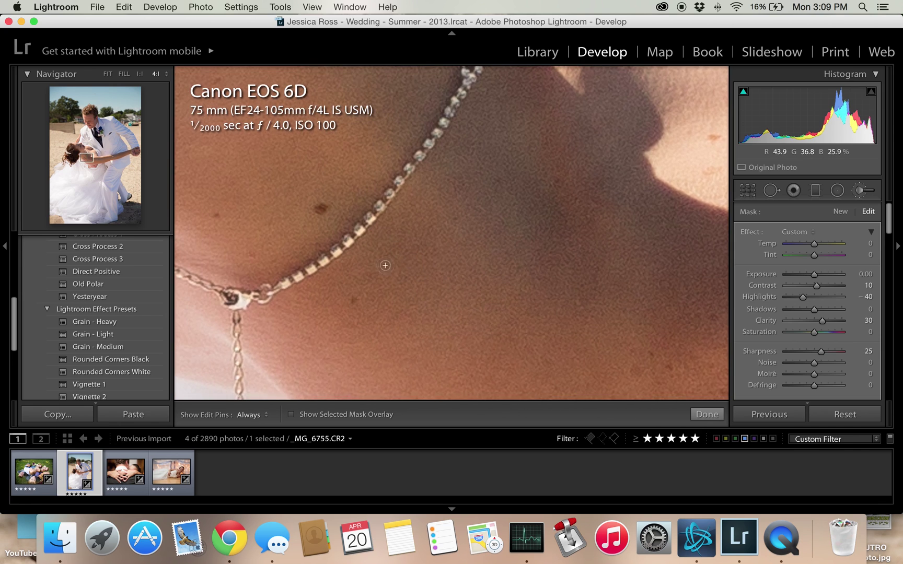
pyautogui.moveTo(258, 294)
pyautogui.mouseDown()
pyautogui.moveTo(358, 242)
pyautogui.moveTo(350, 249)
pyautogui.moveTo(334, 257)
pyautogui.moveTo(350, 234)
pyautogui.moveTo(326, 257)
pyautogui.moveTo(379, 207)
pyautogui.moveTo(364, 228)
pyautogui.moveTo(418, 149)
pyautogui.mouseUp()
pyautogui.press('h')
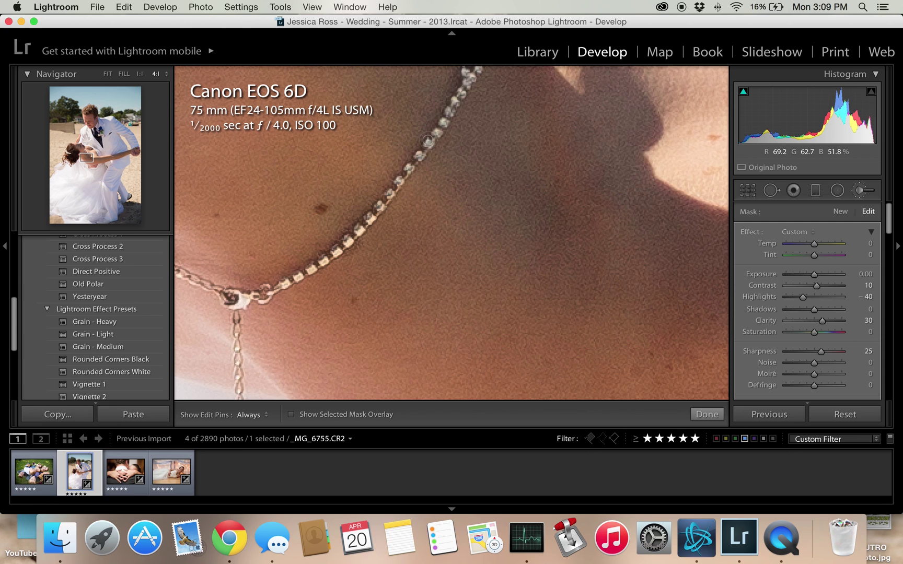
pyautogui.moveTo(340, 320)
pyautogui.mouseDown()
pyautogui.moveTo(324, 356)
pyautogui.moveTo(334, 357)
pyautogui.moveTo(322, 355)
pyautogui.moveTo(385, 246)
pyautogui.moveTo(375, 267)
pyautogui.moveTo(396, 157)
pyautogui.moveTo(474, 281)
pyautogui.mouseUp()
pyautogui.press('h')
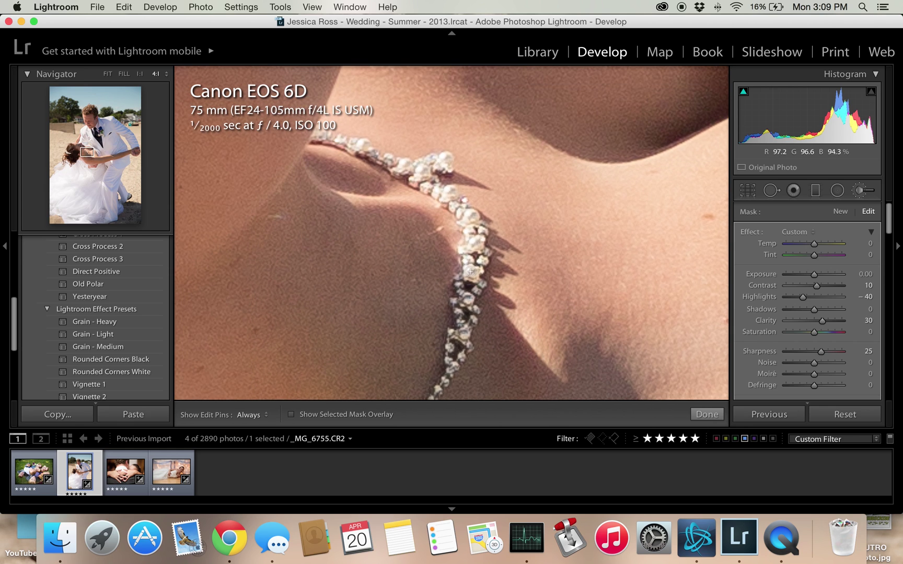
# Paint over the beaded necklace and turn on the mask overlay to check coverage.
pyautogui.press('h')
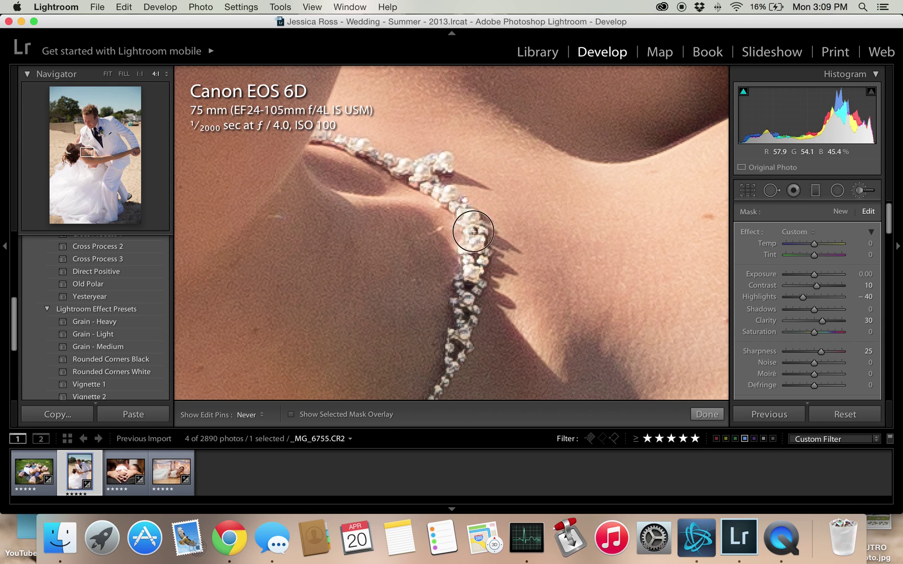
pyautogui.moveTo(466, 244)
pyautogui.mouseDown()
pyautogui.moveTo(472, 221)
pyautogui.moveTo(434, 190)
pyautogui.moveTo(467, 229)
pyautogui.moveTo(423, 173)
pyautogui.moveTo(430, 160)
pyautogui.moveTo(430, 168)
pyautogui.moveTo(448, 158)
pyautogui.moveTo(453, 168)
pyautogui.moveTo(434, 163)
pyautogui.moveTo(416, 179)
pyautogui.moveTo(398, 165)
pyautogui.moveTo(415, 184)
pyautogui.moveTo(342, 137)
pyautogui.moveTo(354, 148)
pyautogui.moveTo(317, 137)
pyautogui.moveTo(355, 141)
pyautogui.moveTo(383, 163)
pyautogui.mouseUp()
pyautogui.press('h')
pyautogui.scroll(4, 539, 264)
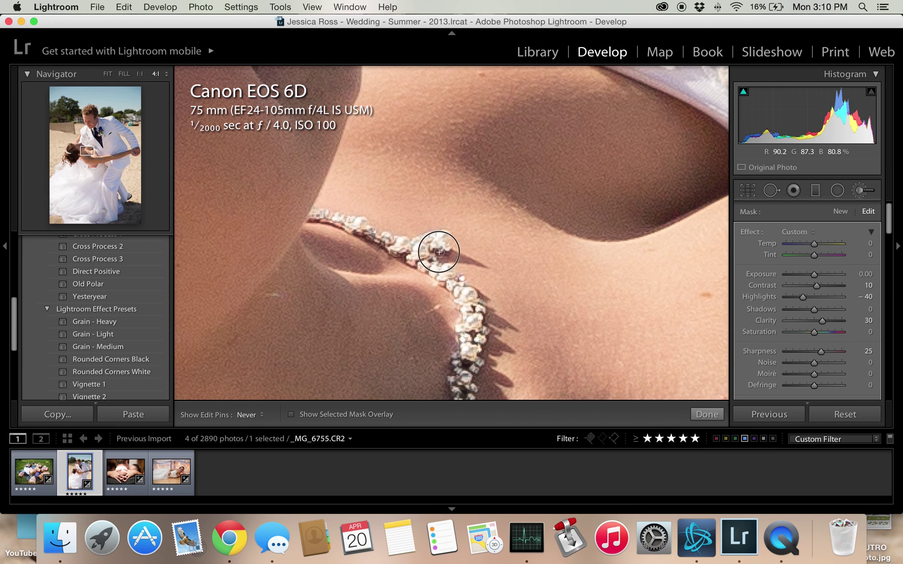
pyautogui.click(290, 415)
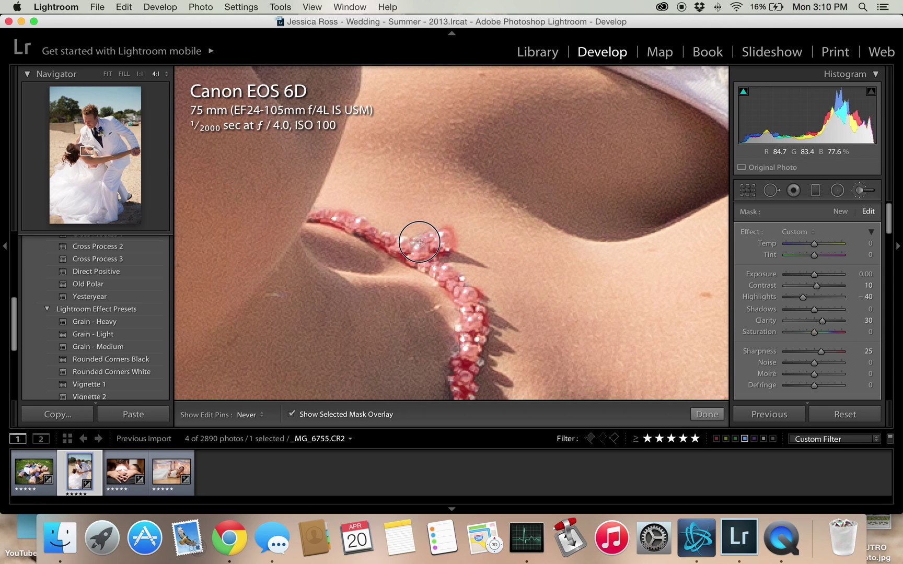
# Extend the mask onto the silver chain, then turn the mask overlay off.
pyautogui.press('h')
pyautogui.scroll(-5, 463, 262)
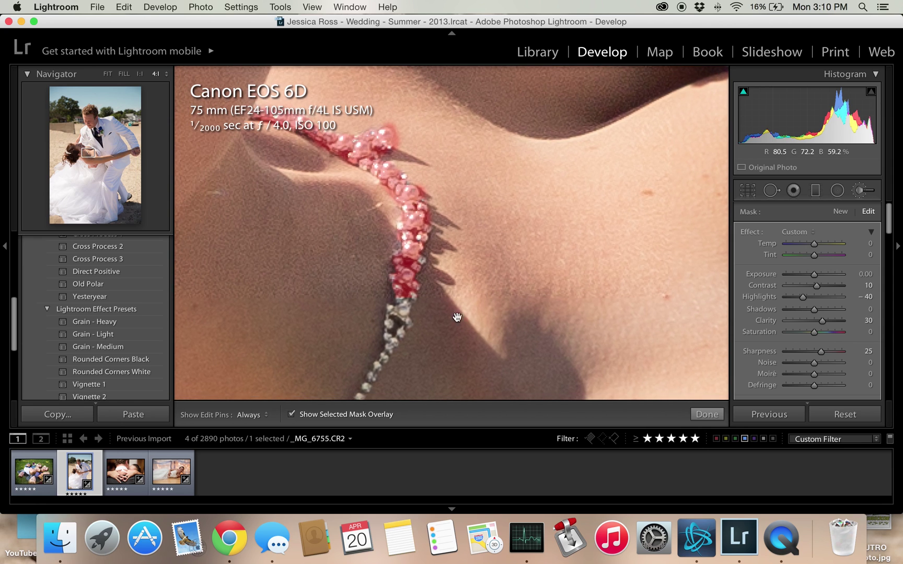
pyautogui.moveTo(364, 395); pyautogui.dragTo(405, 306)
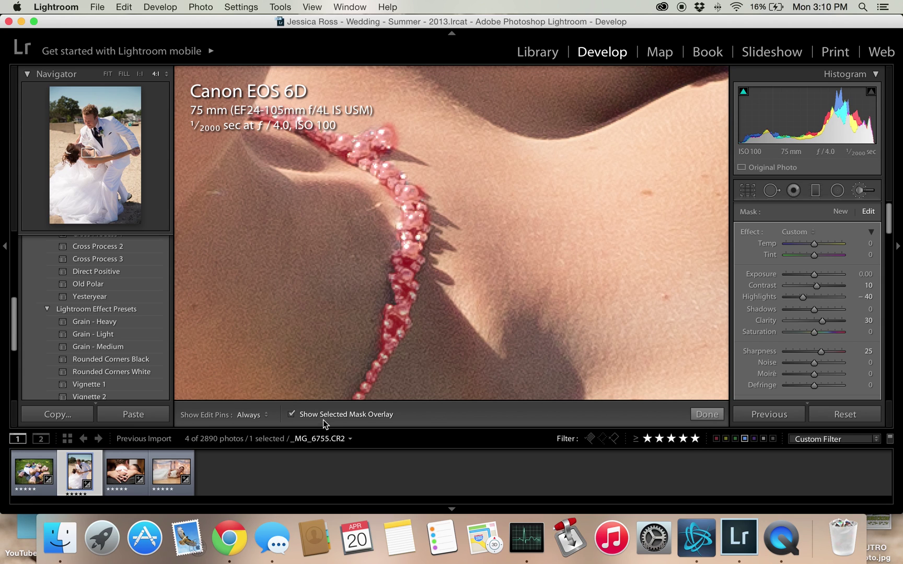
pyautogui.click(292, 414)
# Finish the necklace mask, fit the whole photo and reopen the Adjustment Brush.
pyautogui.click(707, 415)
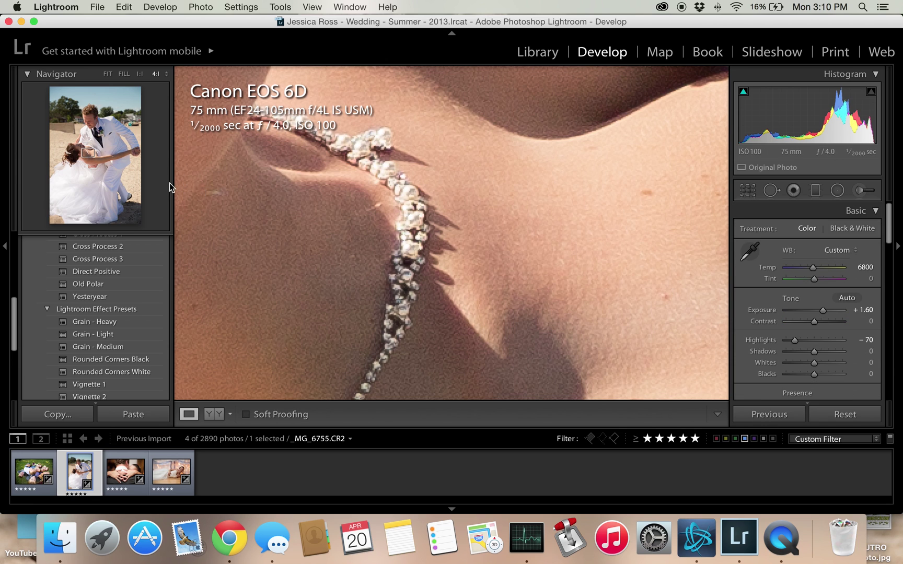
pyautogui.click(224, 192)
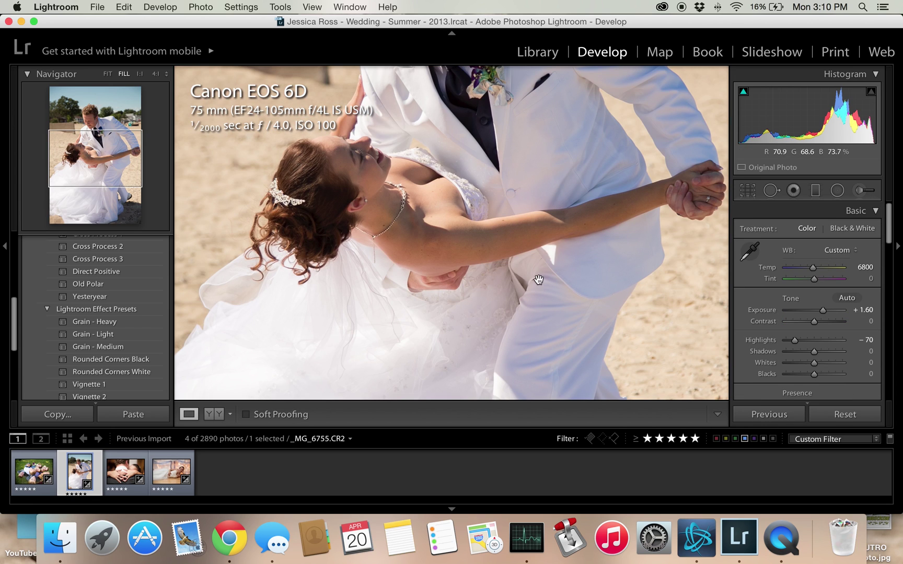
pyautogui.click(873, 209)
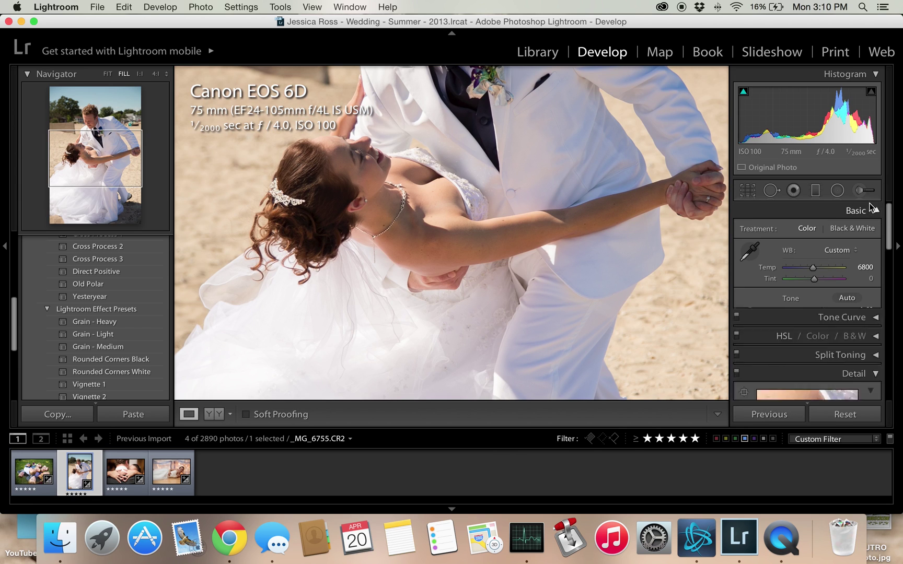
pyautogui.click(865, 190)
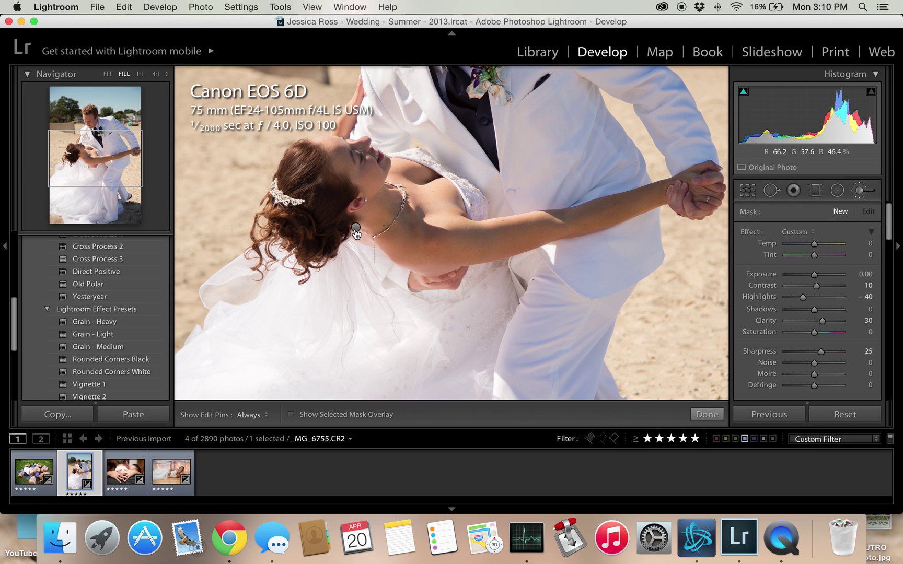
# Delete the earring brush adjustment, then undo to restore it.
pyautogui.click(356, 229)
pyautogui.press('Return')
pyautogui.press('super+z')
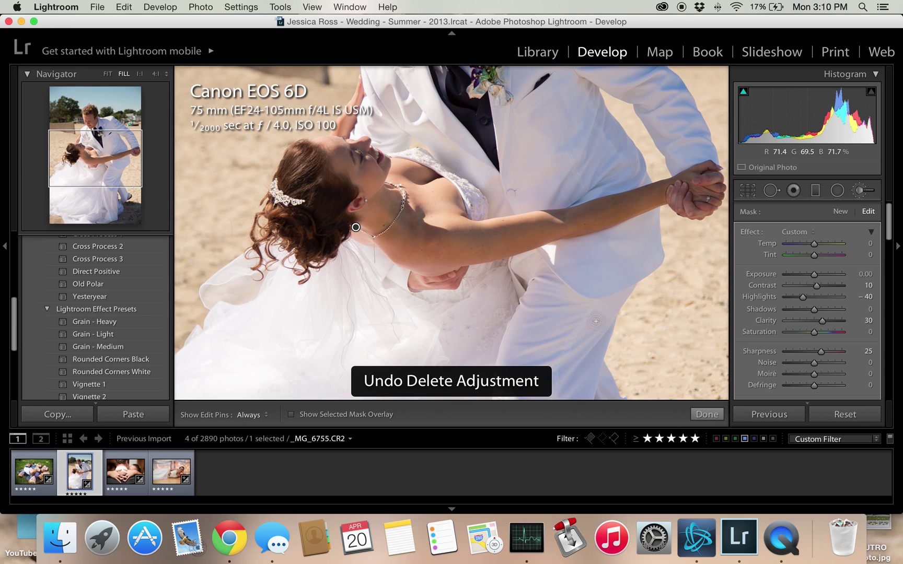
pyautogui.press('super+shift+z')
pyautogui.press('super+z')
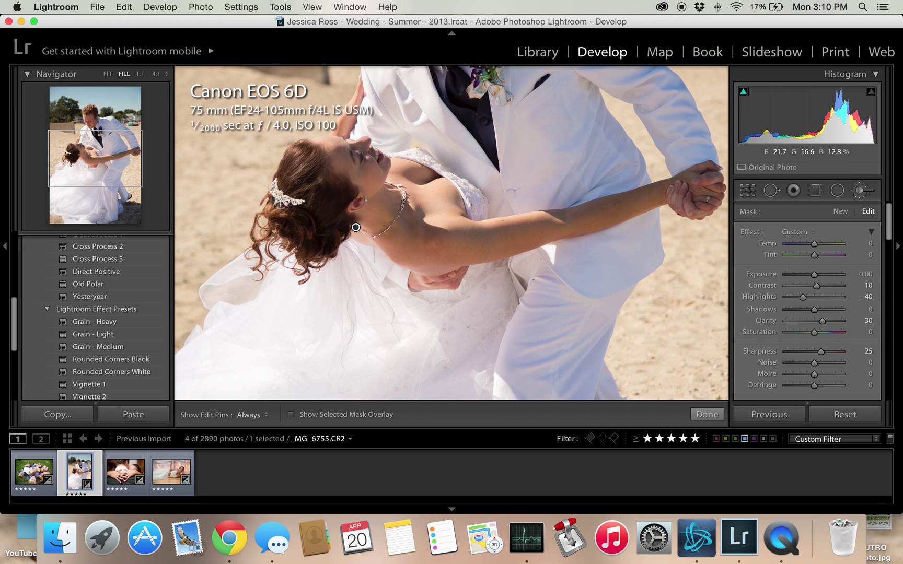
# Check the restored earring mask up close, close the brush and return to the full photo.
pyautogui.click(367, 204)
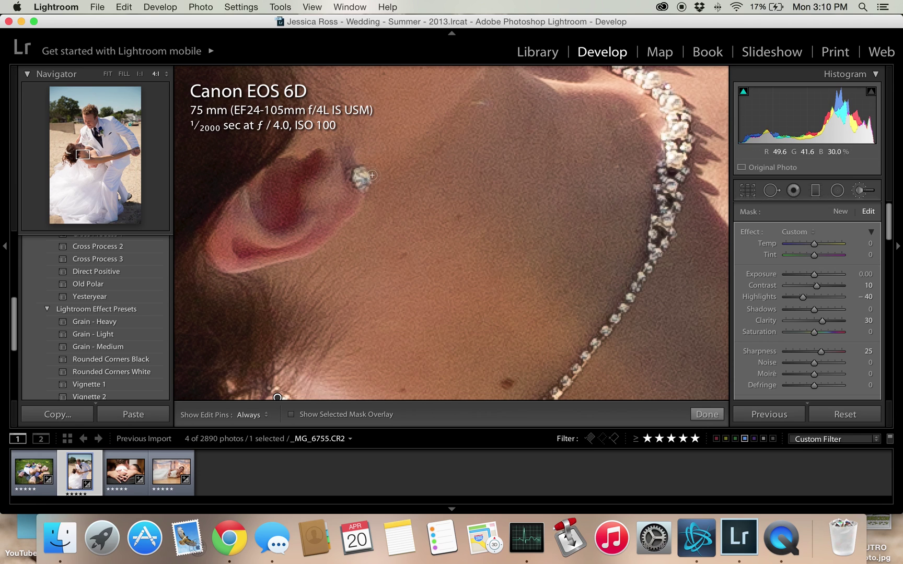
pyautogui.press('h')
pyautogui.scroll(10, 347, 183)
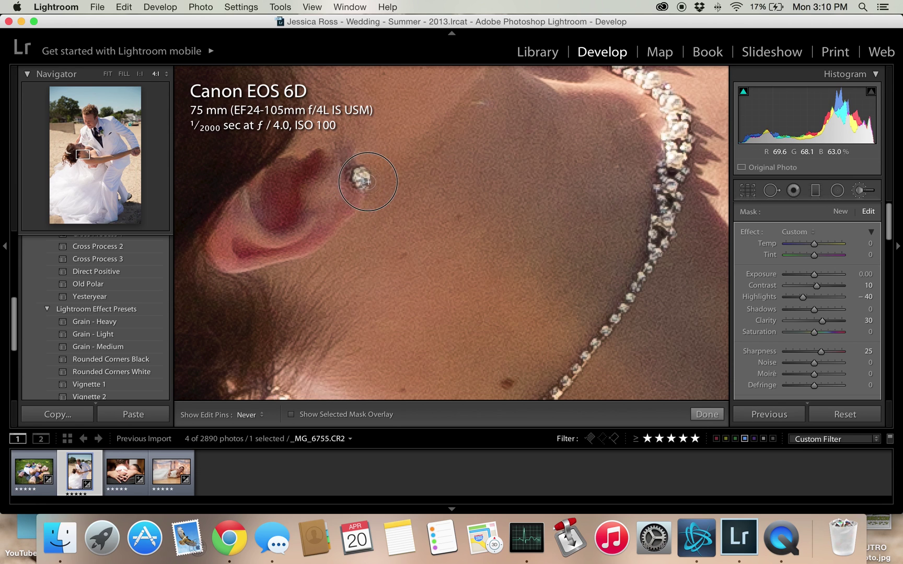
pyautogui.click(707, 414)
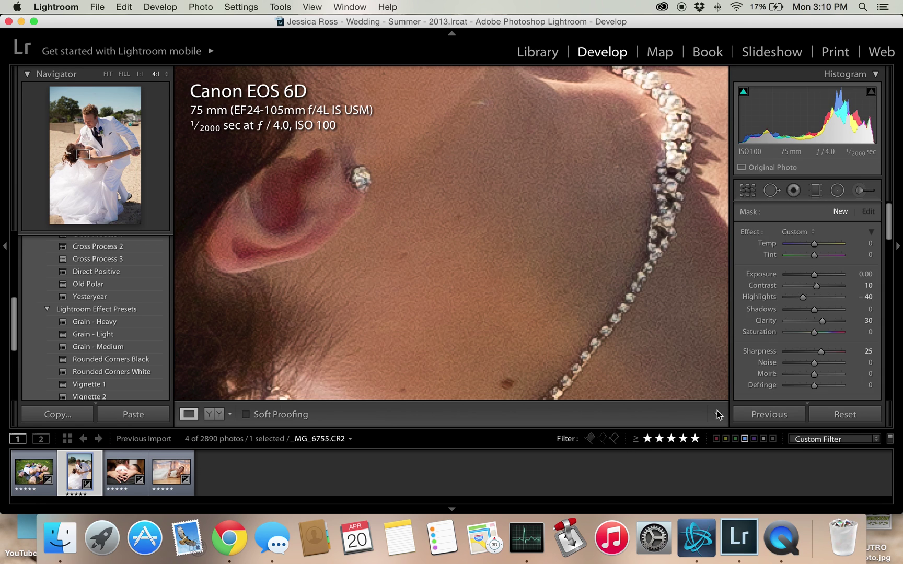
pyautogui.click(344, 222)
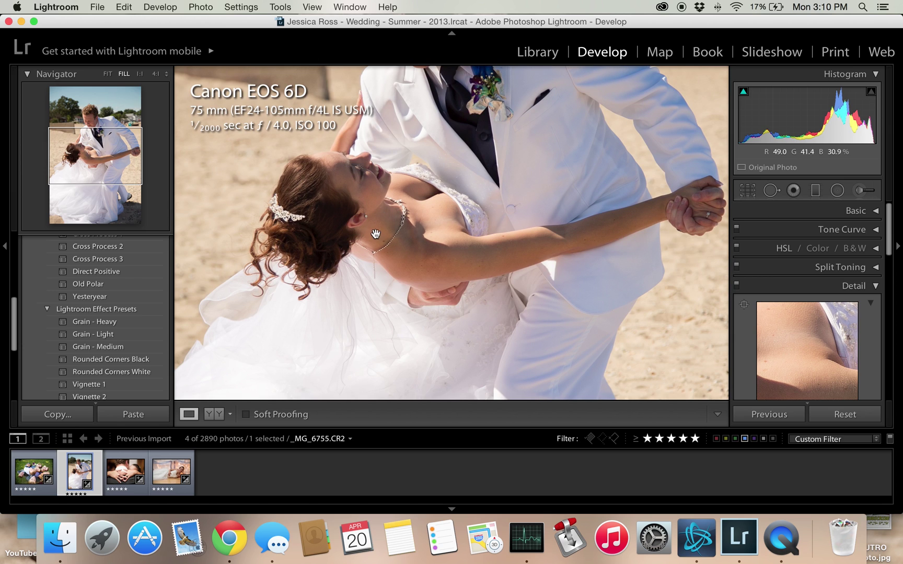
pyautogui.click(359, 218)
pyautogui.click(864, 190)
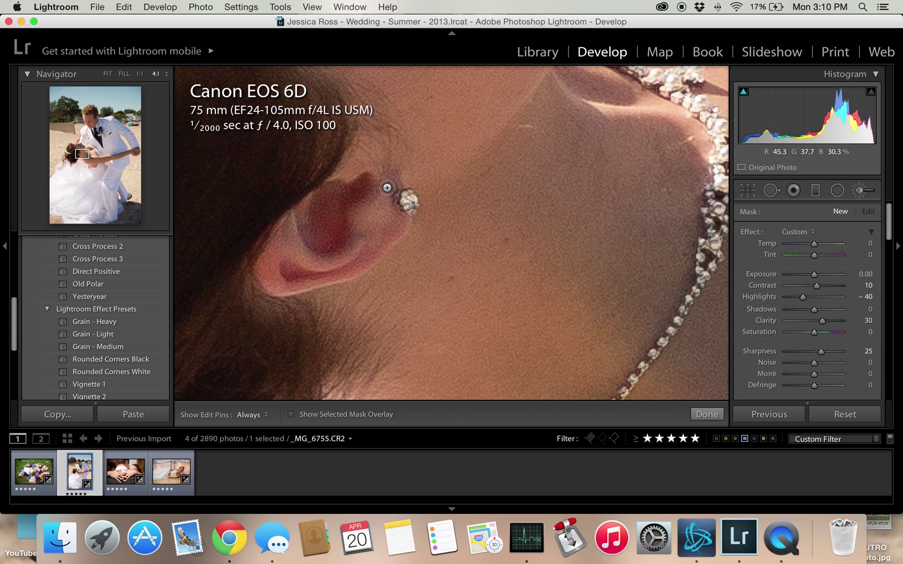
pyautogui.press('h')
pyautogui.press('m')
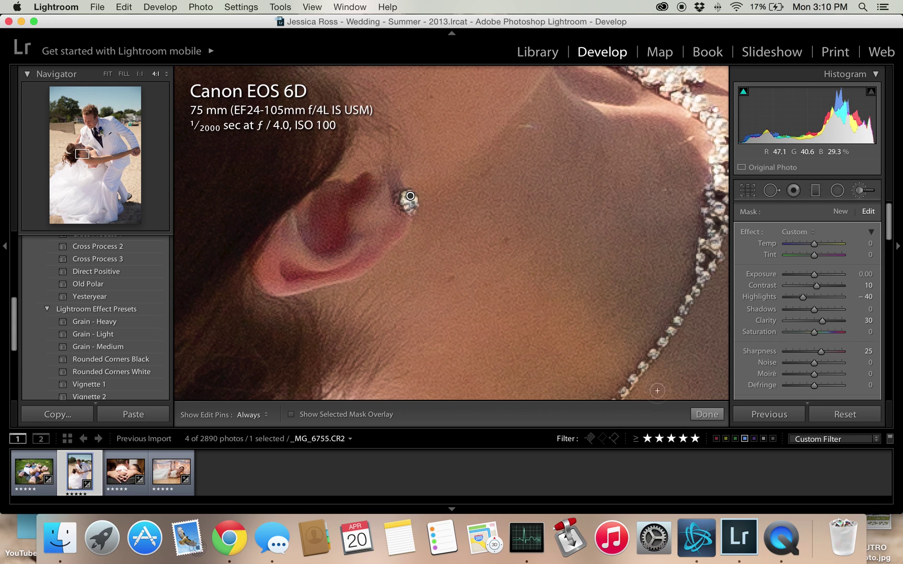
pyautogui.click(533, 321)
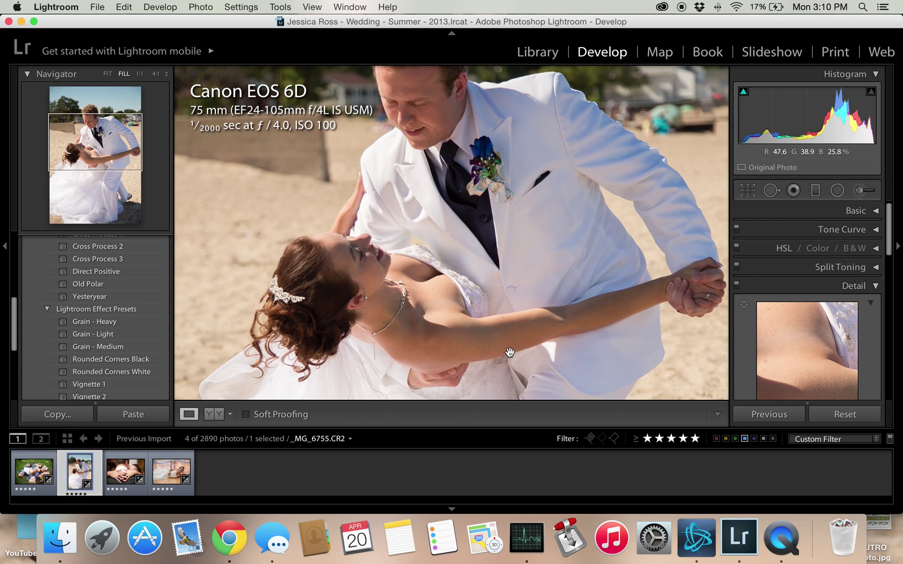
# Zoom onto the tiara and brush it with Contrast 10, Highlights −40, Clarity 30, Sharpness 25.
pyautogui.click(257, 320)
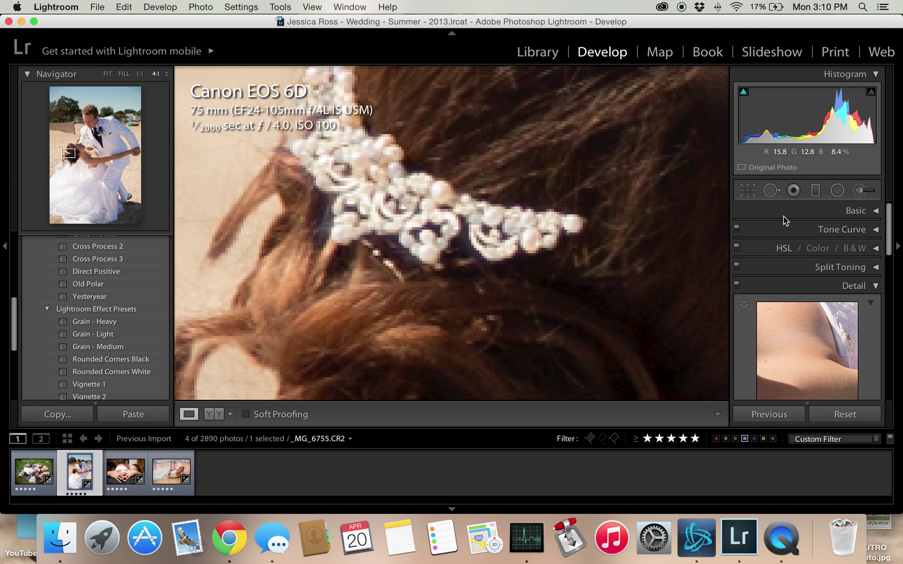
pyautogui.moveTo(321, 244); pyautogui.dragTo(623, 340)
pyautogui.click(864, 190)
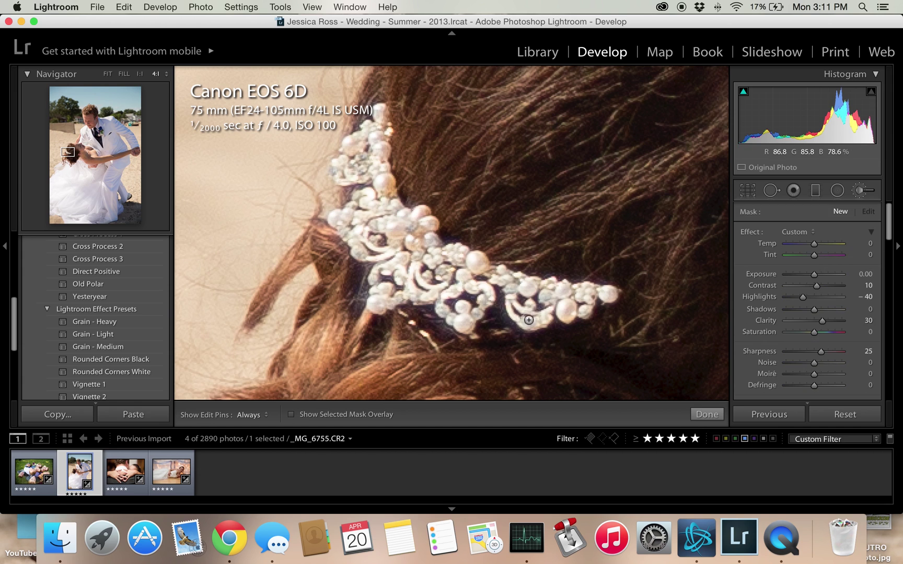
pyautogui.press('h')
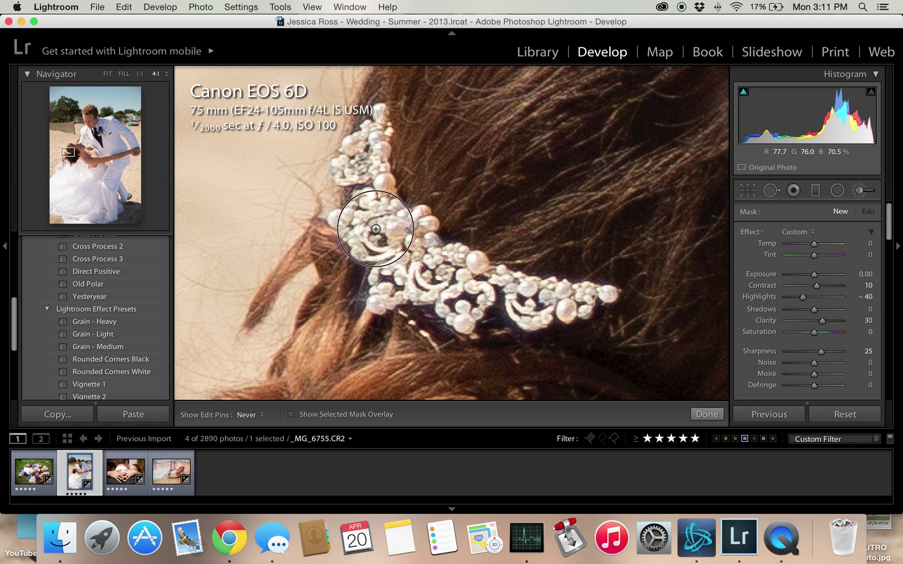
pyautogui.click(370, 214)
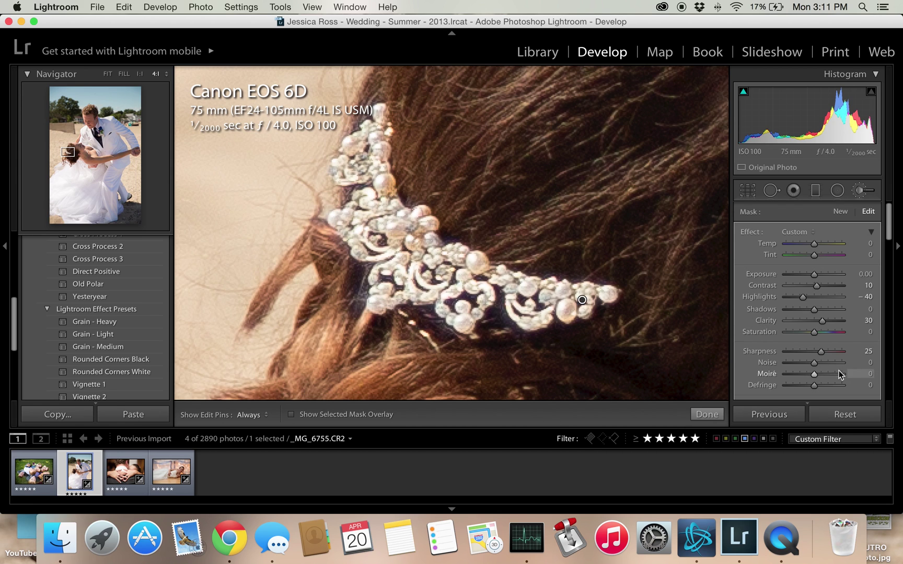
pyautogui.click(707, 415)
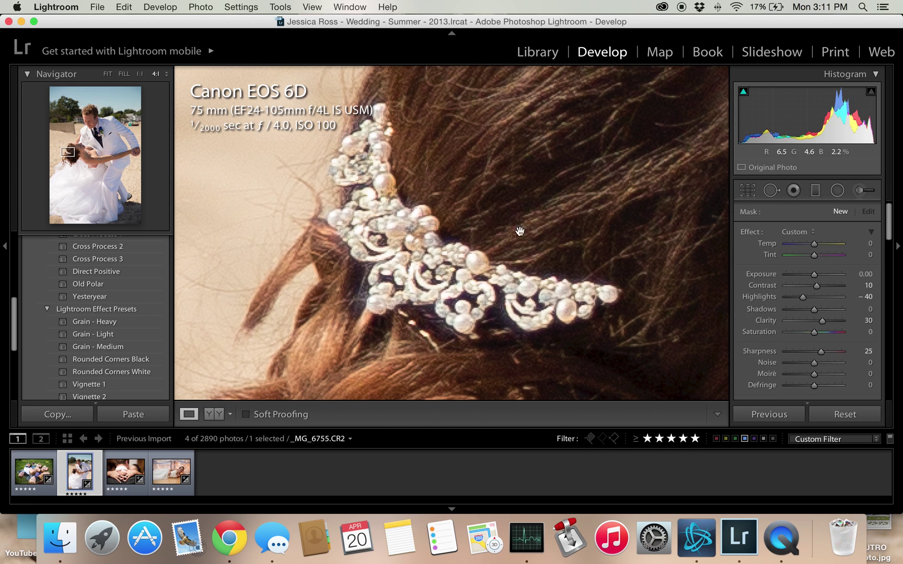
pyautogui.click(406, 194)
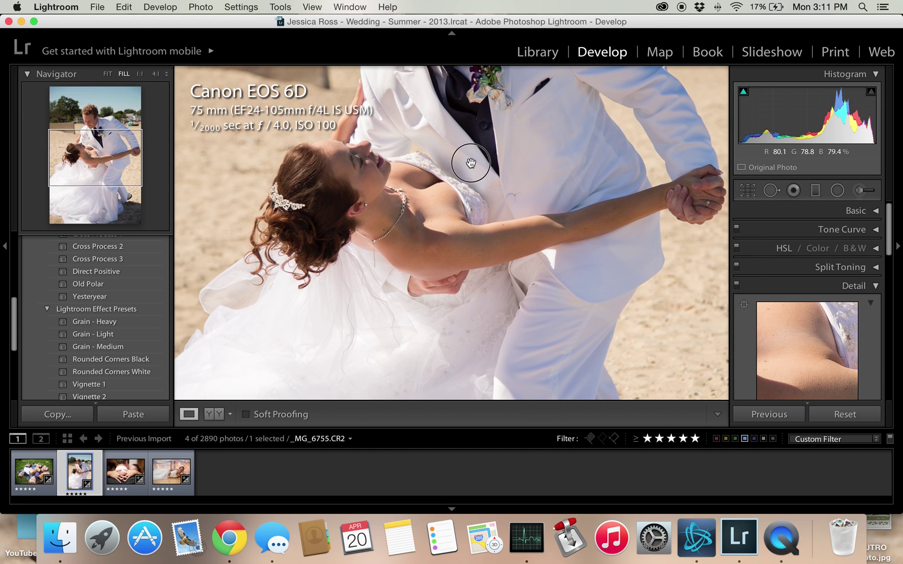
# Zoom onto the clasped hands, brush the wedding ring, then close the brush and fit the photo.
pyautogui.moveTo(471, 163); pyautogui.dragTo(483, 207)
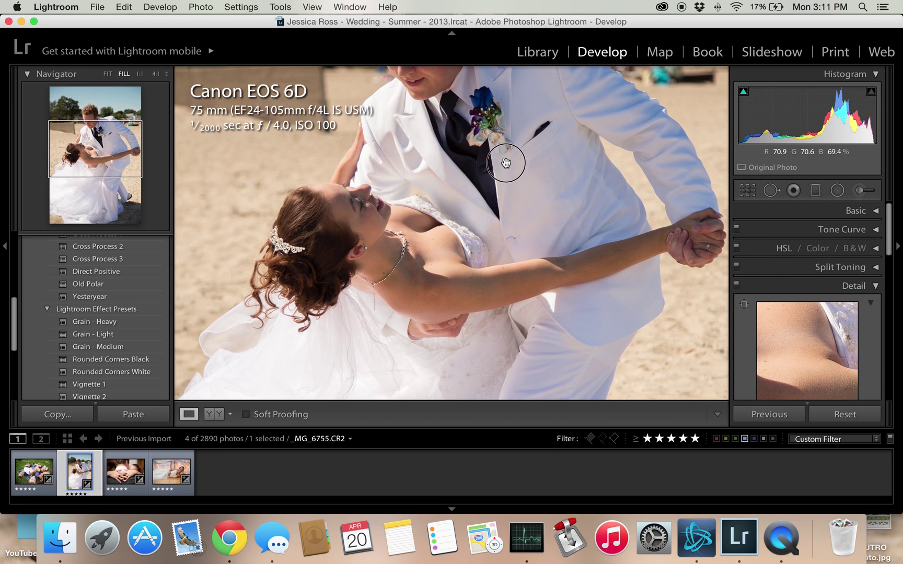
pyautogui.moveTo(508, 158); pyautogui.dragTo(506, 164)
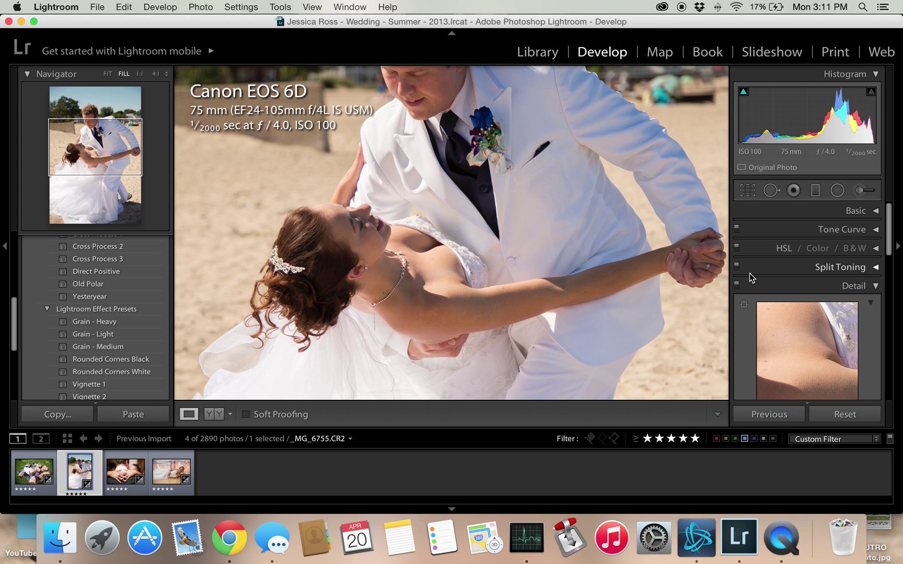
pyautogui.click(709, 270)
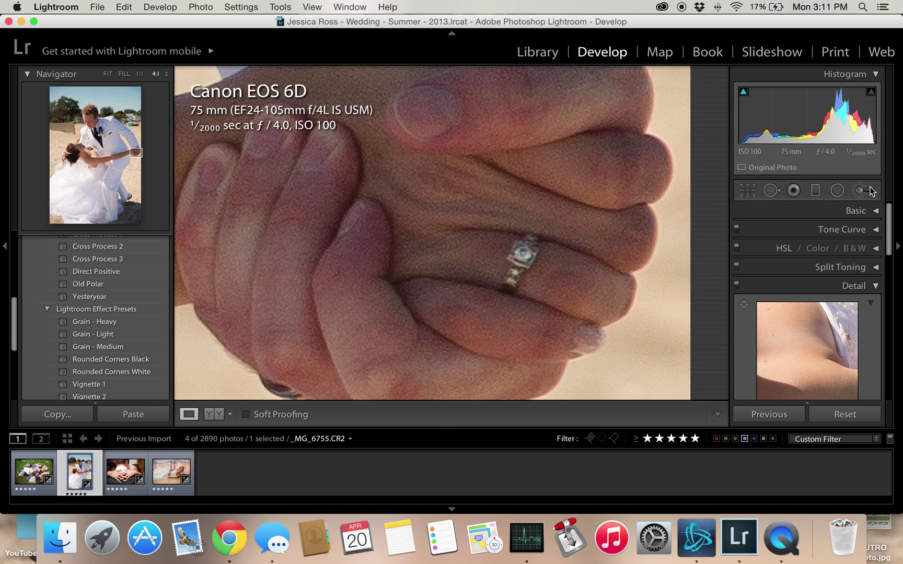
pyautogui.click(869, 189)
pyautogui.press('h')
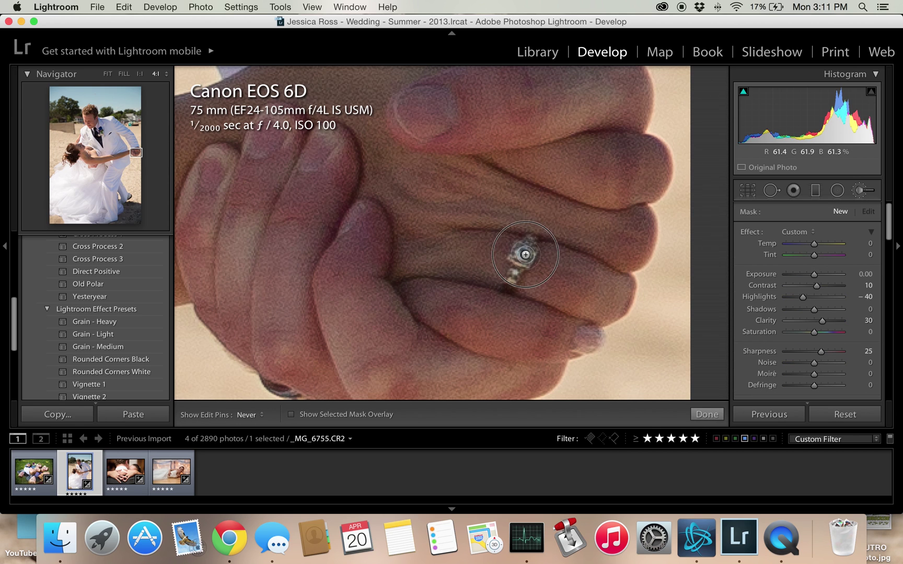
pyautogui.moveTo(525, 254); pyautogui.dragTo(564, 265)
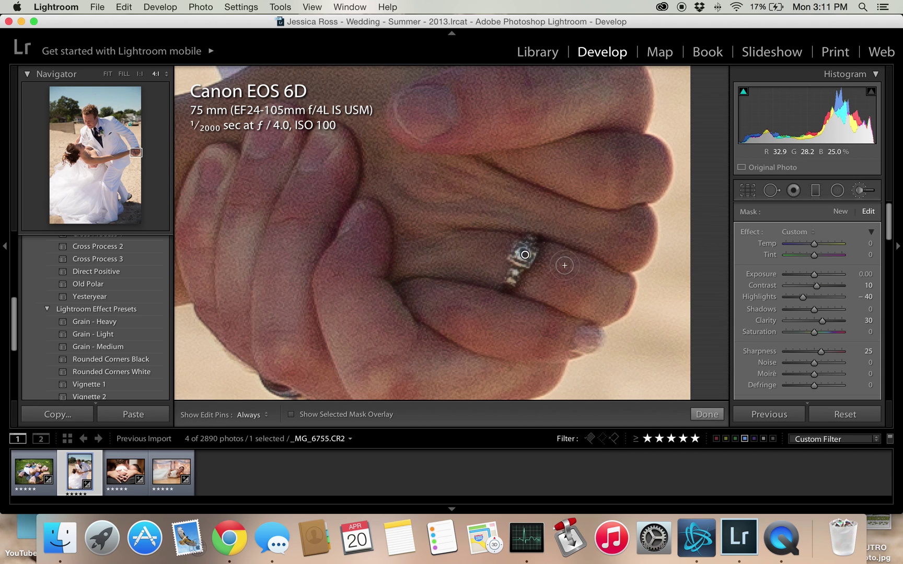
pyautogui.press('super+z')
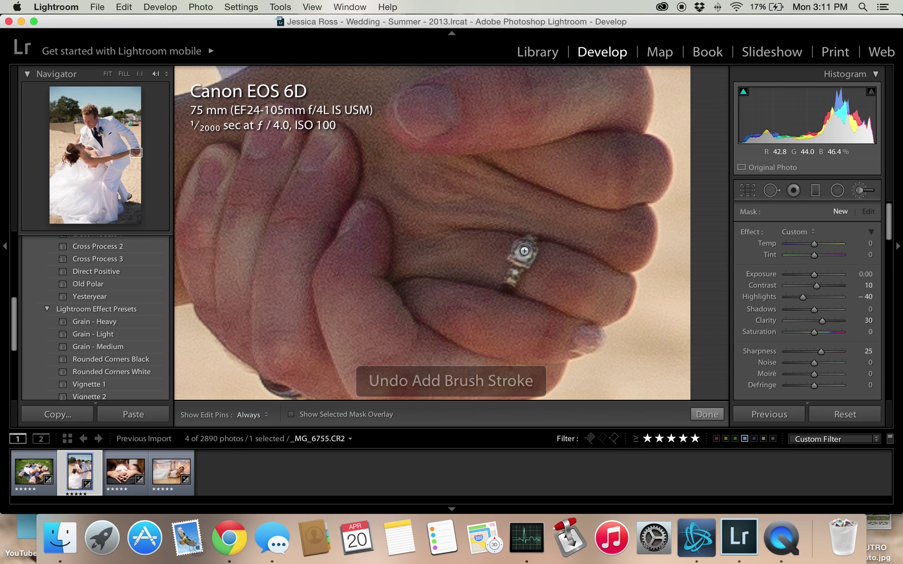
pyautogui.press('h')
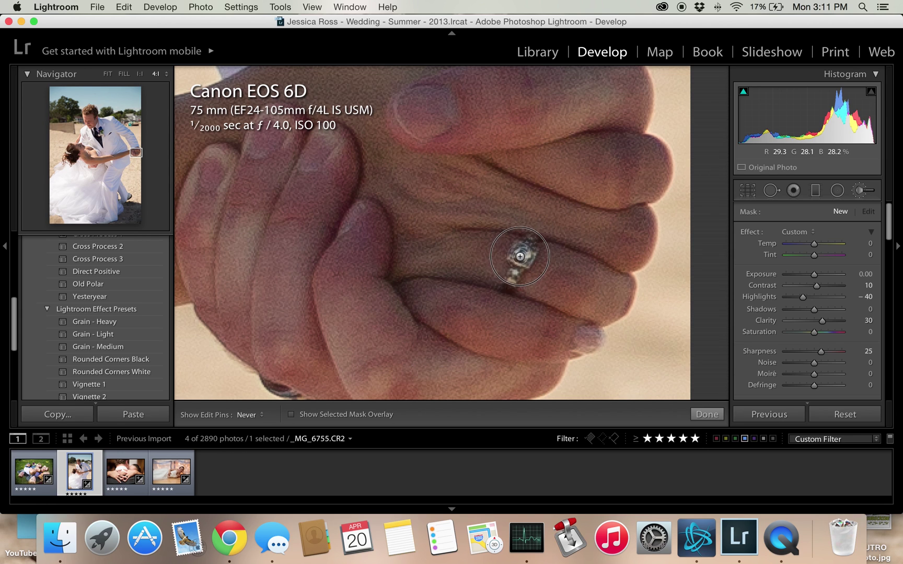
pyautogui.click(707, 415)
pyautogui.click(669, 370)
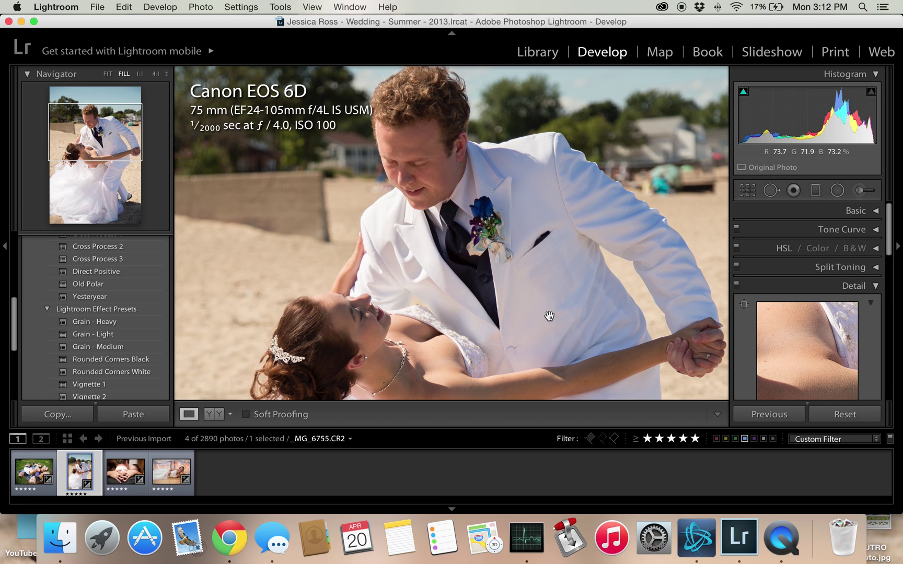
# Pan over the bride and dress, then open _MG_7716.CR2, the hands-and-rings close-up.
pyautogui.moveTo(407, 296); pyautogui.dragTo(406, 140)
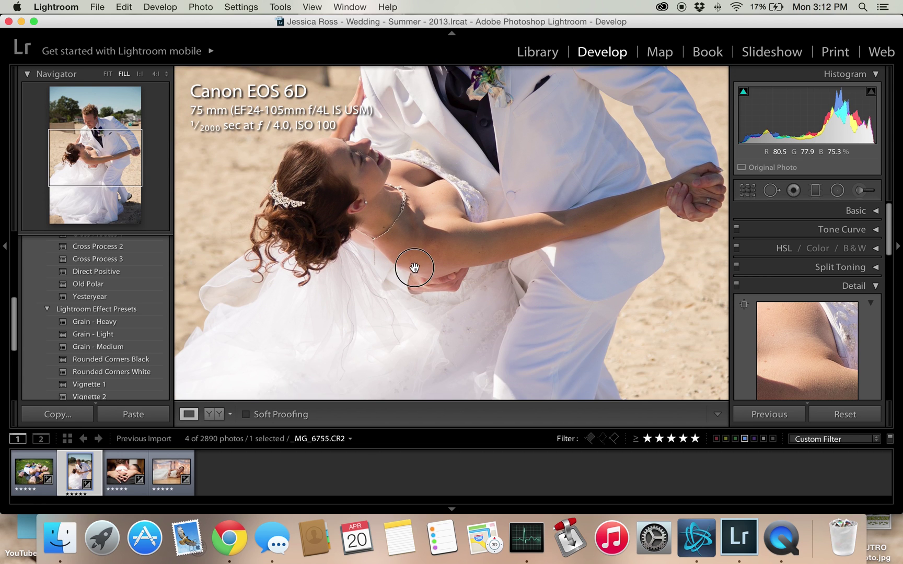
pyautogui.moveTo(414, 268); pyautogui.dragTo(380, 103)
pyautogui.moveTo(460, 129); pyautogui.dragTo(455, 296)
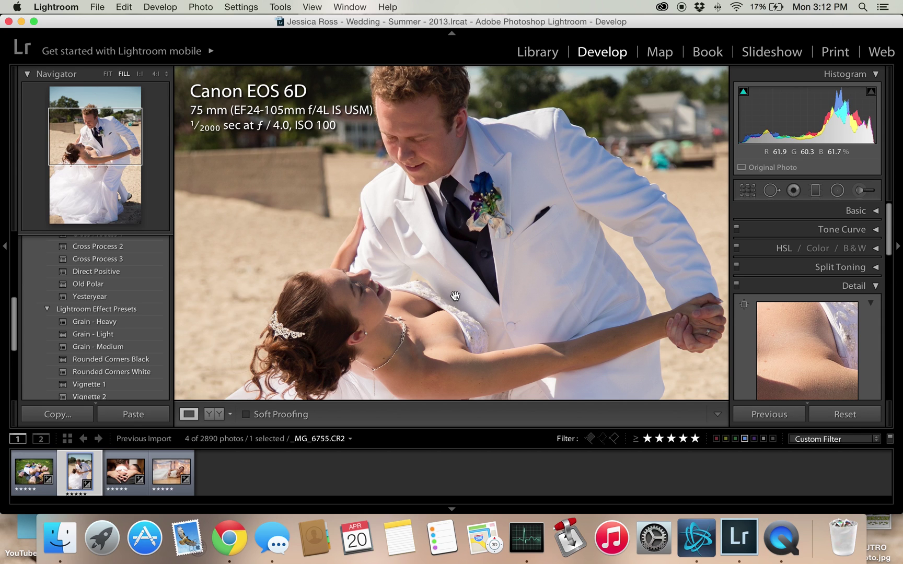
pyautogui.click(114, 473)
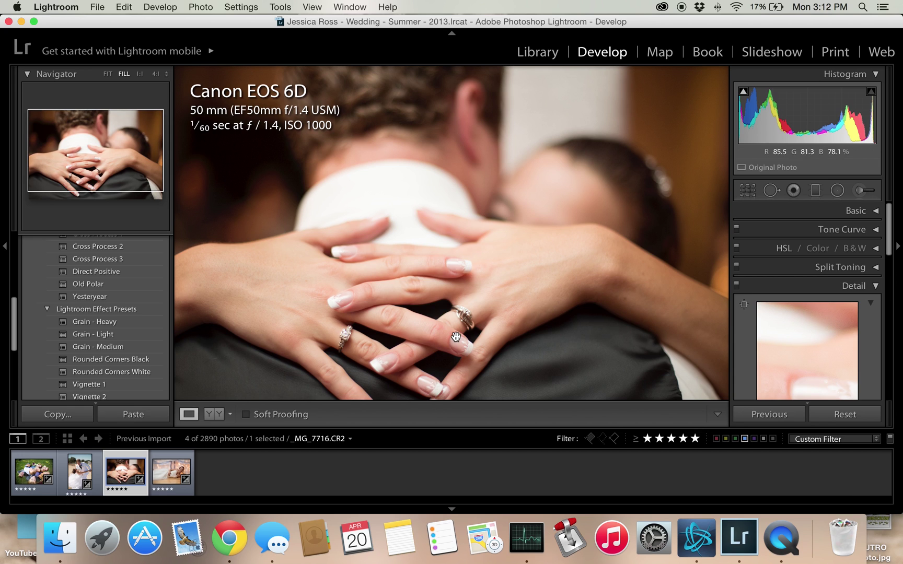
# Start a brush adjustment and magnify to 3:1 centred on the diamond engagement ring.
pyautogui.moveTo(455, 337); pyautogui.dragTo(454, 302)
pyautogui.click(867, 189)
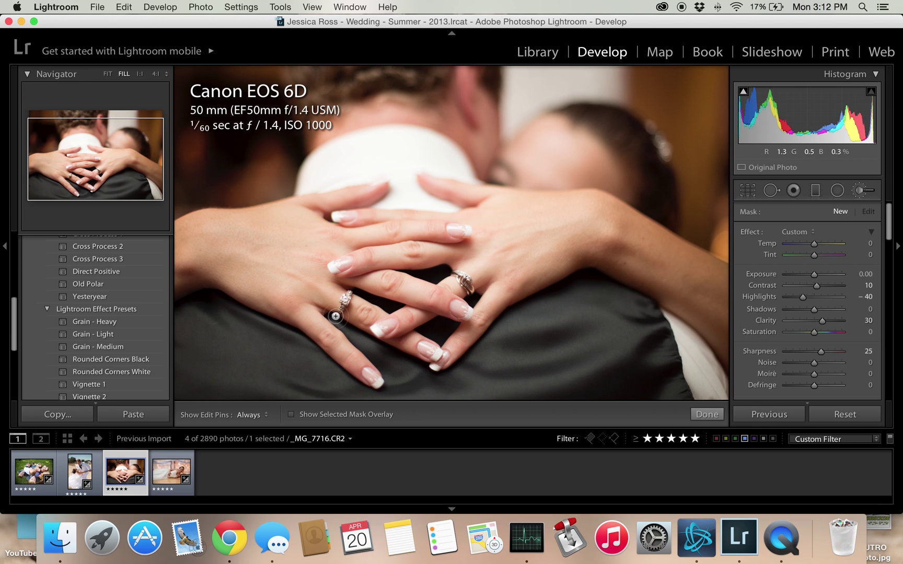
pyautogui.click(140, 74)
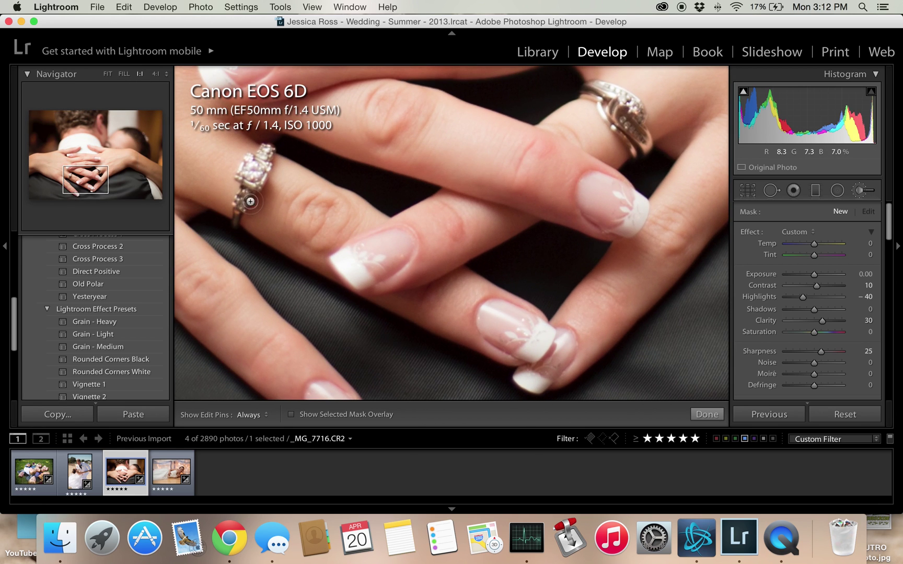
pyautogui.moveTo(256, 172); pyautogui.dragTo(428, 267)
pyautogui.click(155, 74)
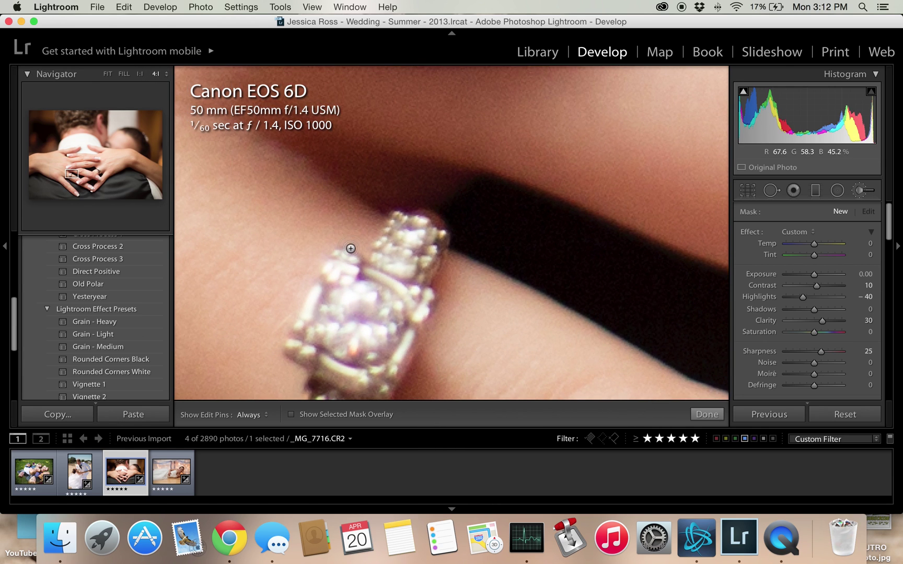
pyautogui.moveTo(444, 221); pyautogui.dragTo(459, 177)
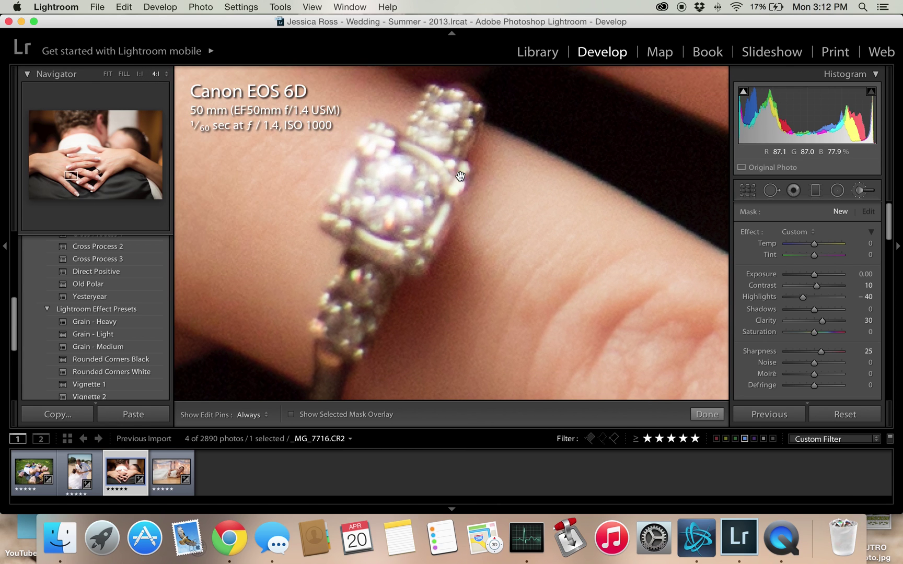
pyautogui.click(160, 74)
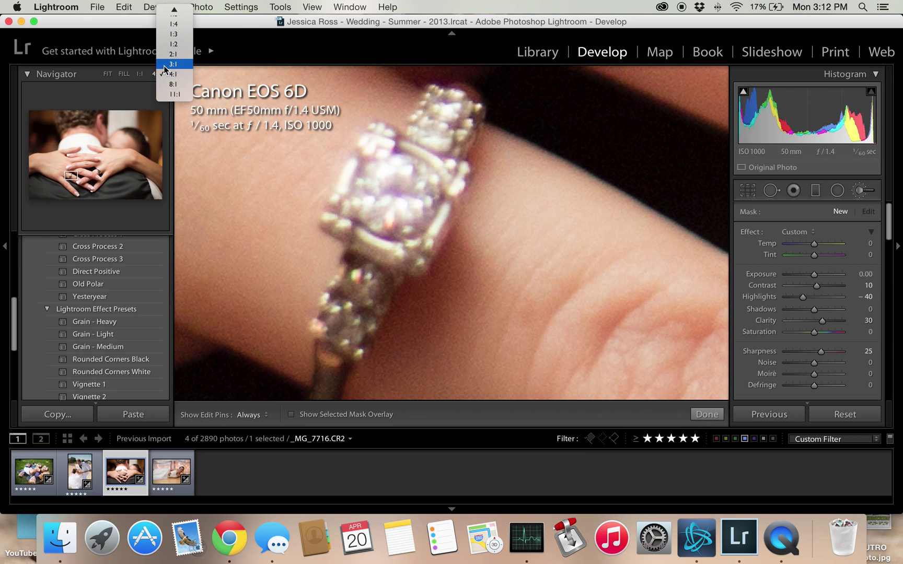
pyautogui.click(173, 64)
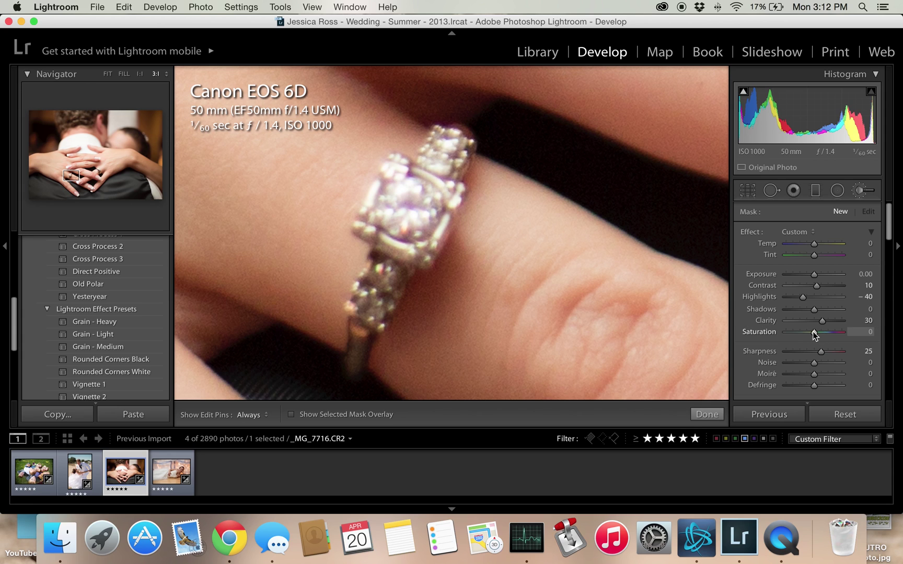
# Give the ring brush Saturation −35, Clarity 56 and Shadows −11, keeping Contrast 10 and Highlights −40.
pyautogui.moveTo(809, 333); pyautogui.dragTo(802, 333)
pyautogui.moveTo(804, 334); pyautogui.dragTo(804, 329)
pyautogui.click(860, 332)
pyautogui.press('Return')
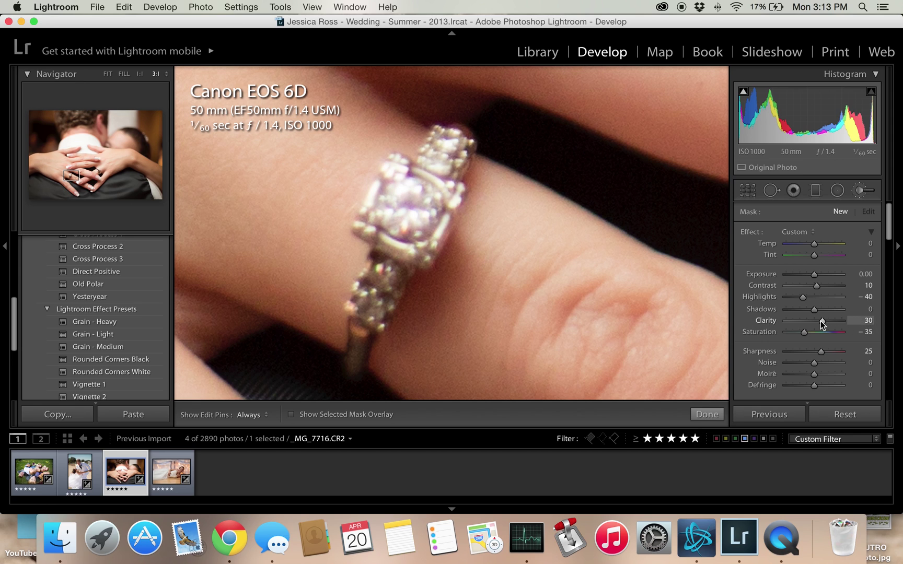
pyautogui.moveTo(826, 320); pyautogui.dragTo(830, 321)
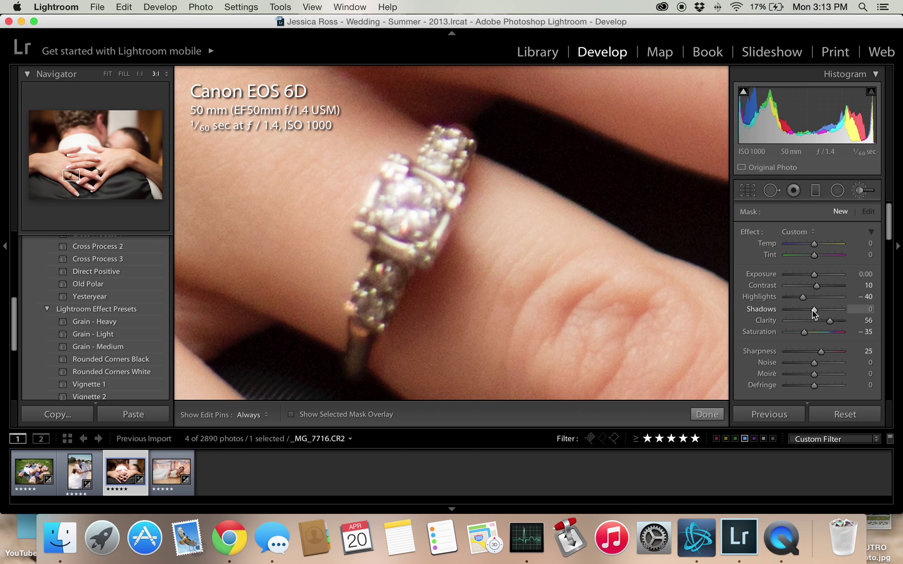
pyautogui.moveTo(812, 310); pyautogui.dragTo(810, 312)
# Paint the Sharpness 20 brush mask over the ring's prongs and centre stone, then finish the adjustment.
pyautogui.press('h')
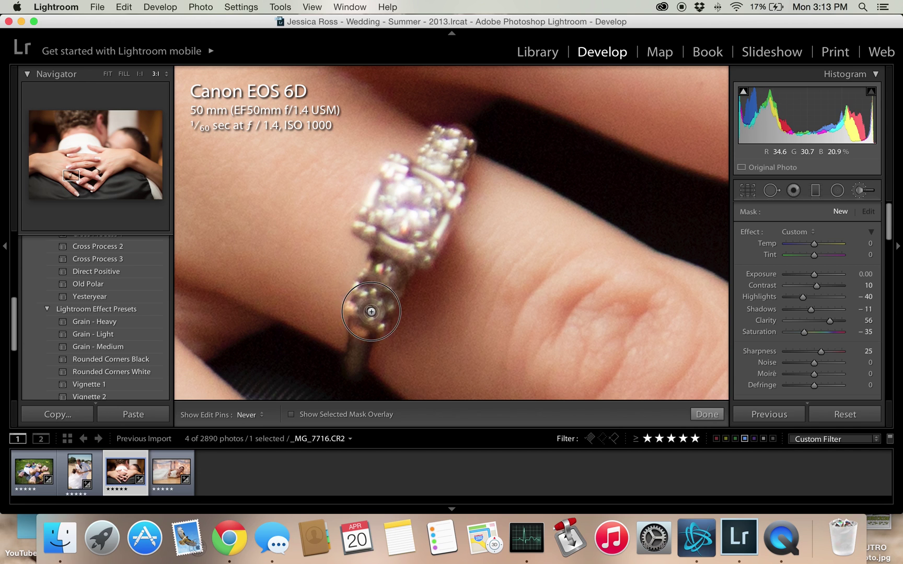
pyautogui.moveTo(388, 289)
pyautogui.mouseDown()
pyautogui.moveTo(385, 254)
pyautogui.moveTo(375, 301)
pyautogui.moveTo(373, 270)
pyautogui.moveTo(355, 319)
pyautogui.moveTo(402, 226)
pyautogui.moveTo(384, 274)
pyautogui.moveTo(419, 212)
pyautogui.moveTo(408, 238)
pyautogui.moveTo(433, 225)
pyautogui.moveTo(442, 207)
pyautogui.moveTo(434, 240)
pyautogui.moveTo(445, 207)
pyautogui.mouseUp()
pyautogui.press('h')
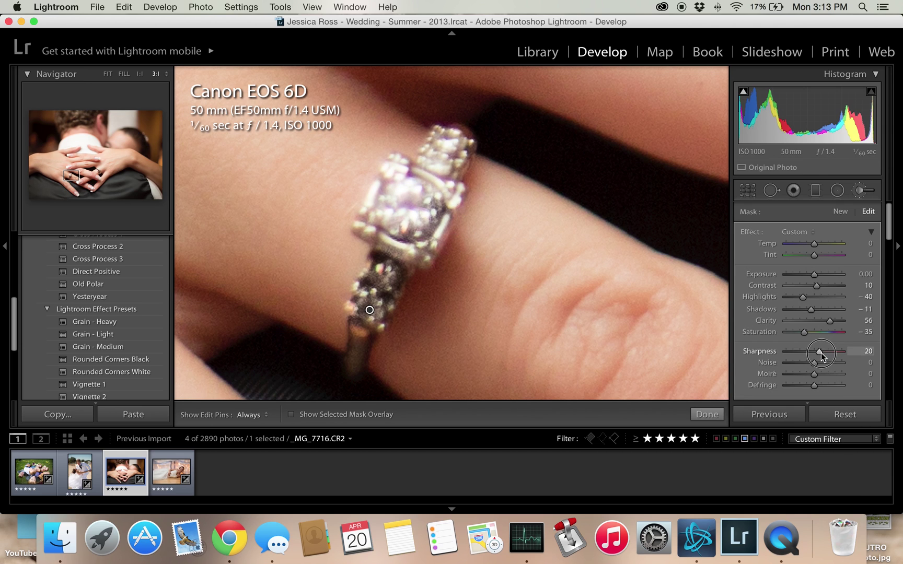
pyautogui.press('h')
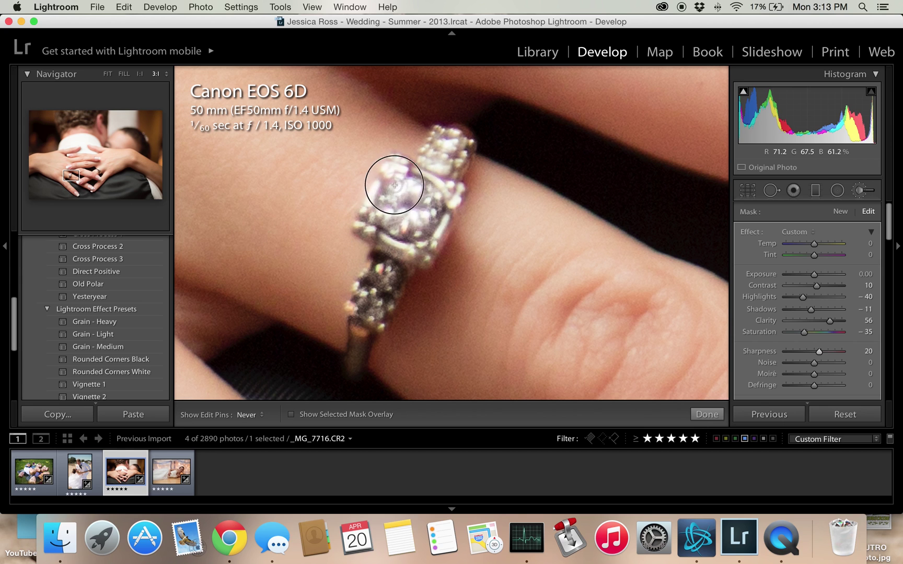
pyautogui.moveTo(395, 185)
pyautogui.mouseDown()
pyautogui.moveTo(407, 219)
pyautogui.moveTo(417, 197)
pyautogui.moveTo(385, 191)
pyautogui.moveTo(403, 205)
pyautogui.moveTo(376, 205)
pyautogui.moveTo(404, 180)
pyautogui.moveTo(417, 202)
pyautogui.moveTo(441, 143)
pyautogui.moveTo(444, 173)
pyautogui.moveTo(426, 232)
pyautogui.moveTo(437, 202)
pyautogui.moveTo(432, 220)
pyautogui.moveTo(412, 255)
pyautogui.moveTo(402, 191)
pyautogui.moveTo(391, 230)
pyautogui.moveTo(408, 261)
pyautogui.moveTo(381, 216)
pyautogui.moveTo(361, 226)
pyautogui.moveTo(398, 171)
pyautogui.moveTo(389, 206)
pyautogui.moveTo(393, 163)
pyautogui.moveTo(400, 195)
pyautogui.moveTo(383, 278)
pyautogui.moveTo(370, 281)
pyautogui.moveTo(358, 331)
pyautogui.moveTo(366, 314)
pyautogui.mouseUp()
pyautogui.press('h')
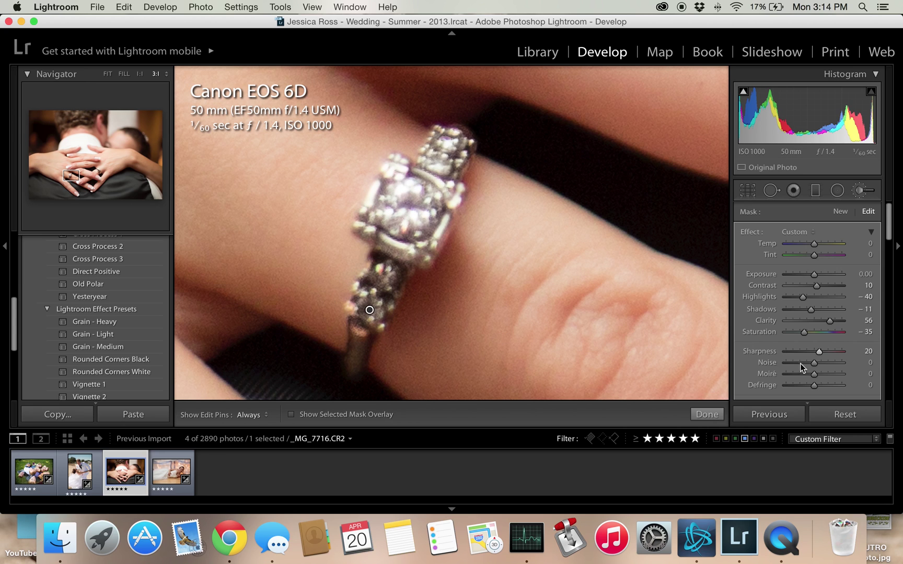
pyautogui.click(708, 415)
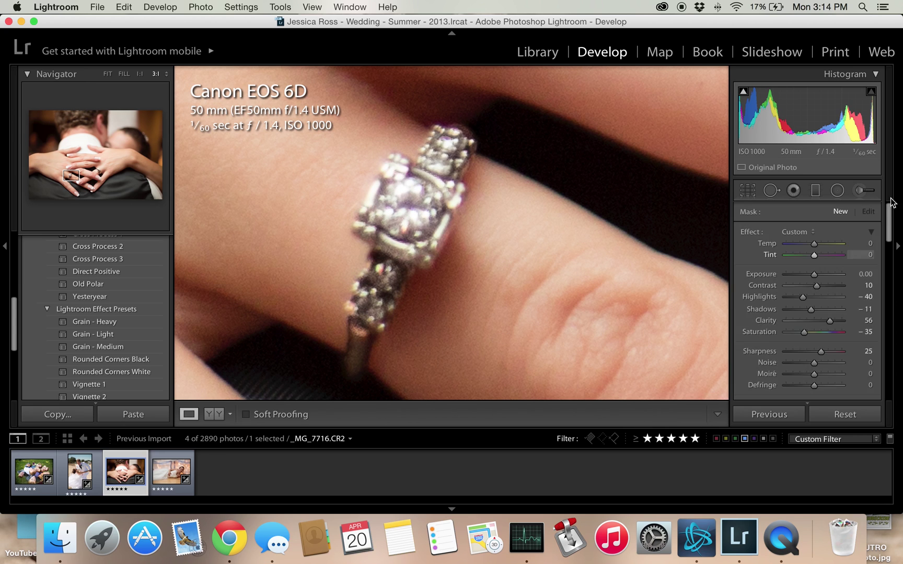
# Add a second brush mask at Saturation 0 along the ring's lower band, then re-zoom on the ring.
pyautogui.click(862, 190)
pyautogui.moveTo(820, 351); pyautogui.dragTo(821, 351)
pyautogui.click(865, 332)
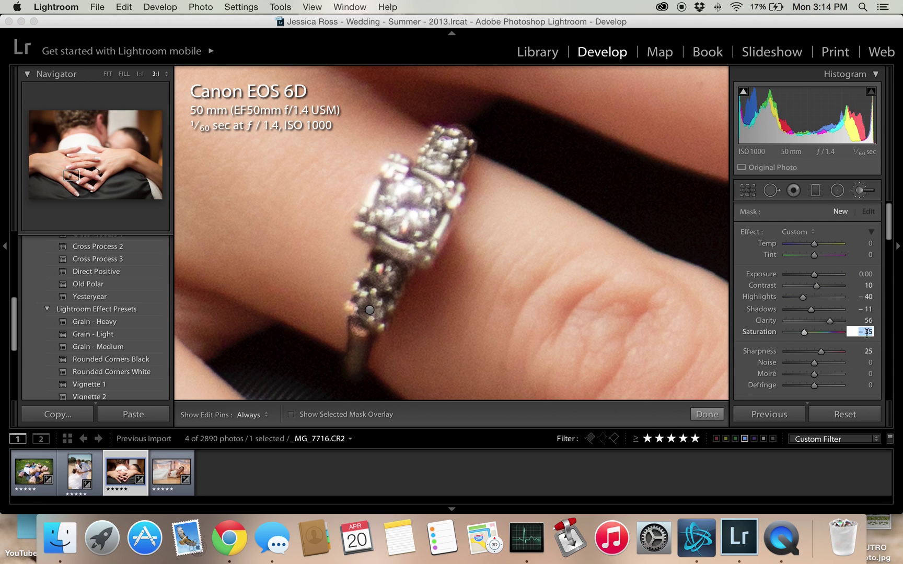
pyautogui.press('Return')
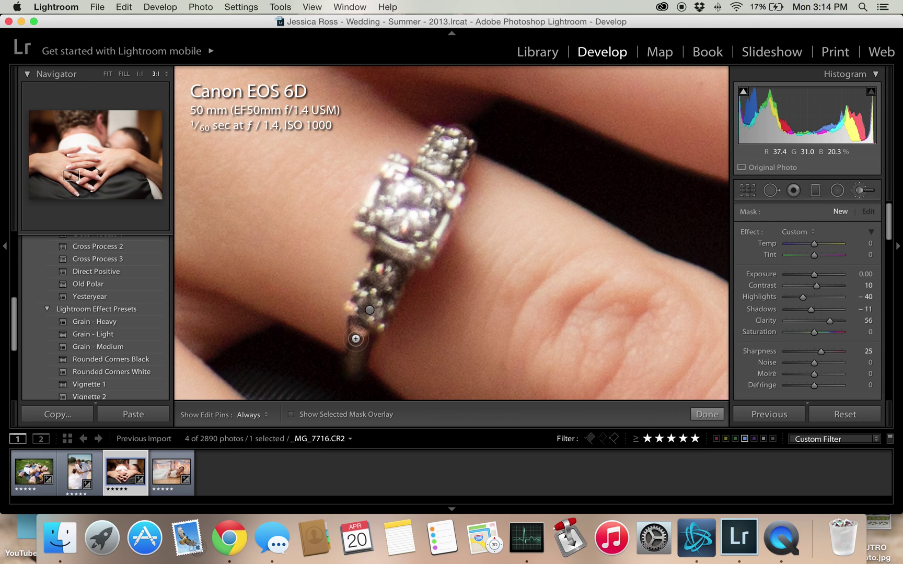
pyautogui.press('h')
pyautogui.moveTo(349, 362)
pyautogui.mouseDown()
pyautogui.moveTo(358, 339)
pyautogui.moveTo(358, 368)
pyautogui.moveTo(363, 316)
pyautogui.mouseUp()
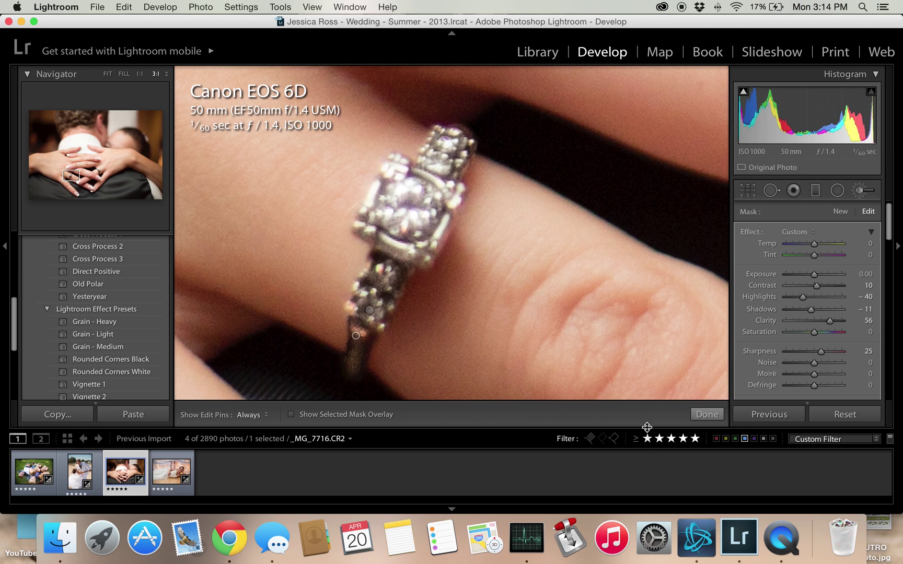
pyautogui.click(707, 414)
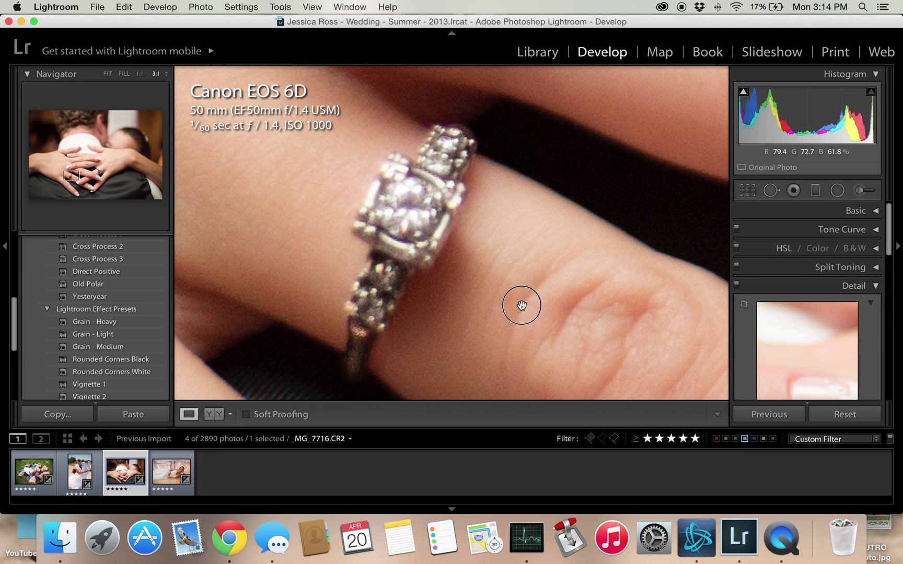
pyautogui.click(521, 305)
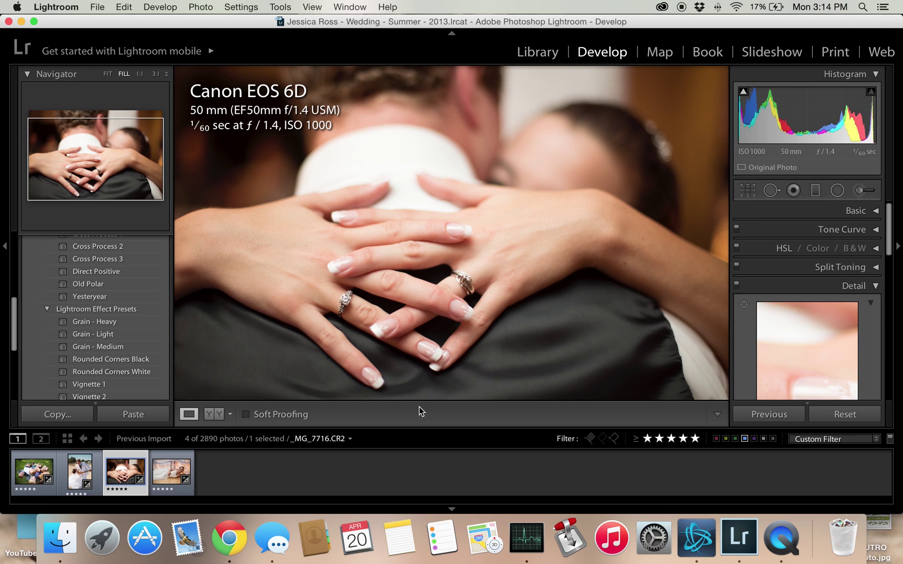
pyautogui.click(346, 306)
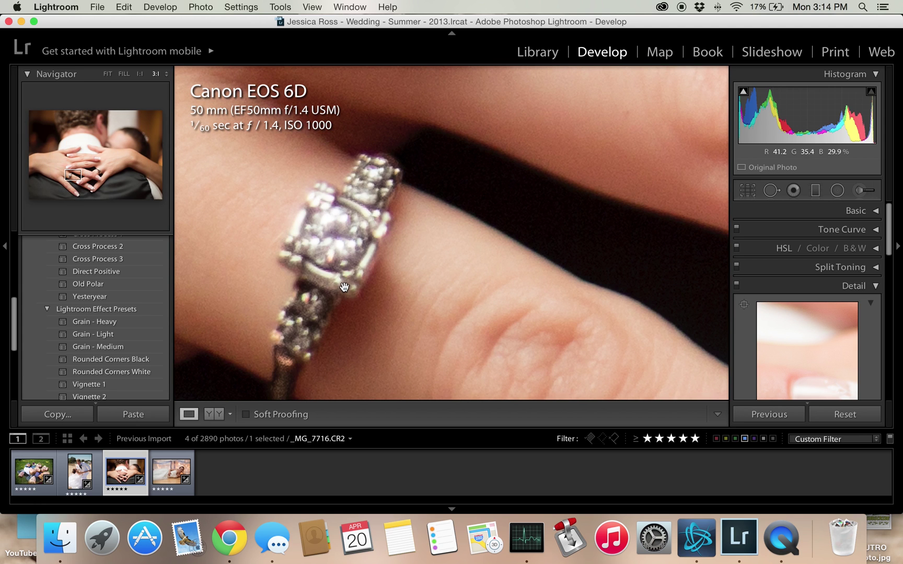
# Zoom to 3:1 on the second ring's twisted band and start a new, enlarged brush adjustment.
pyautogui.click(391, 325)
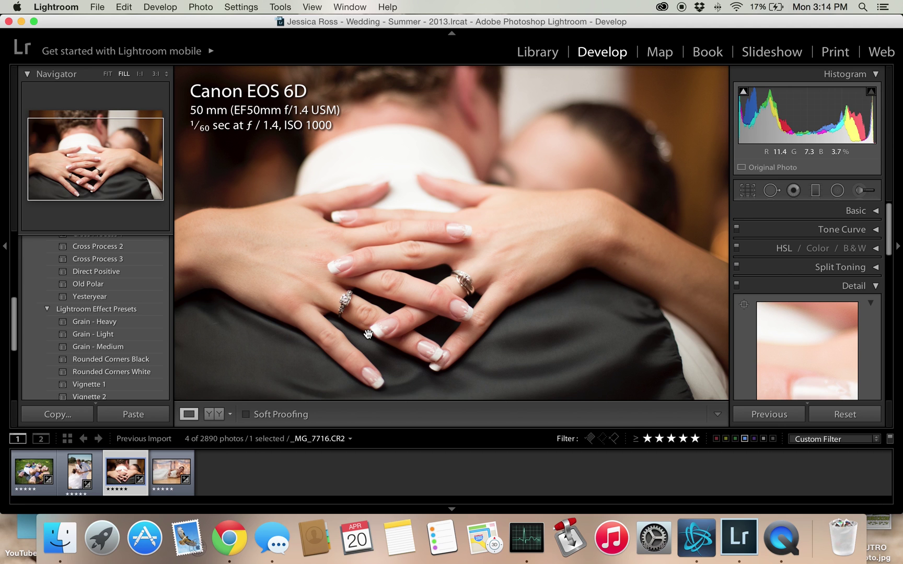
pyautogui.click(470, 291)
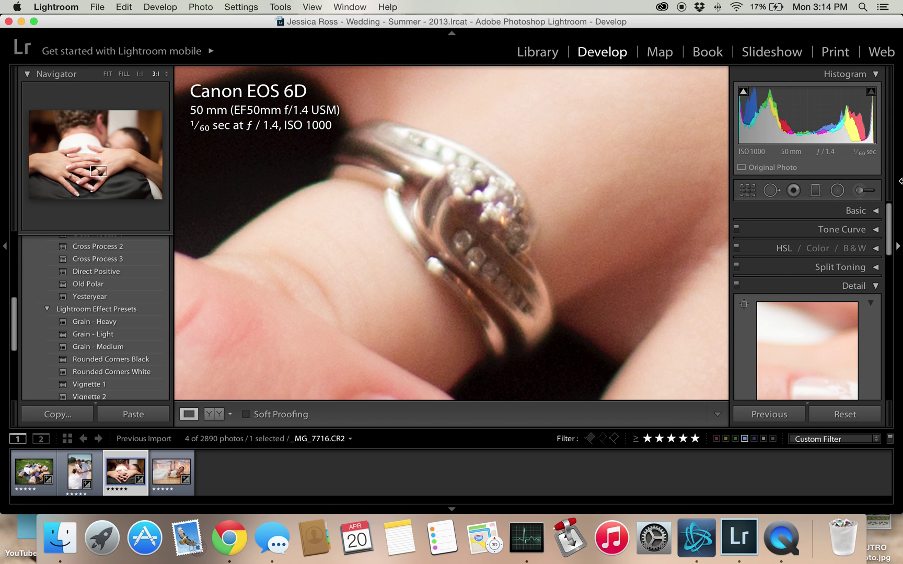
pyautogui.click(865, 190)
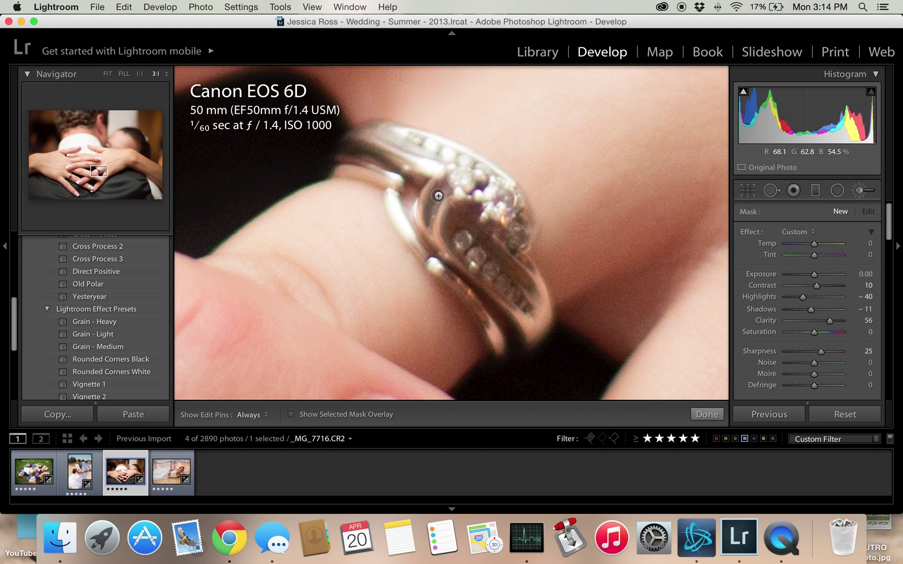
pyautogui.press('h')
pyautogui.scroll(4, 374, 140)
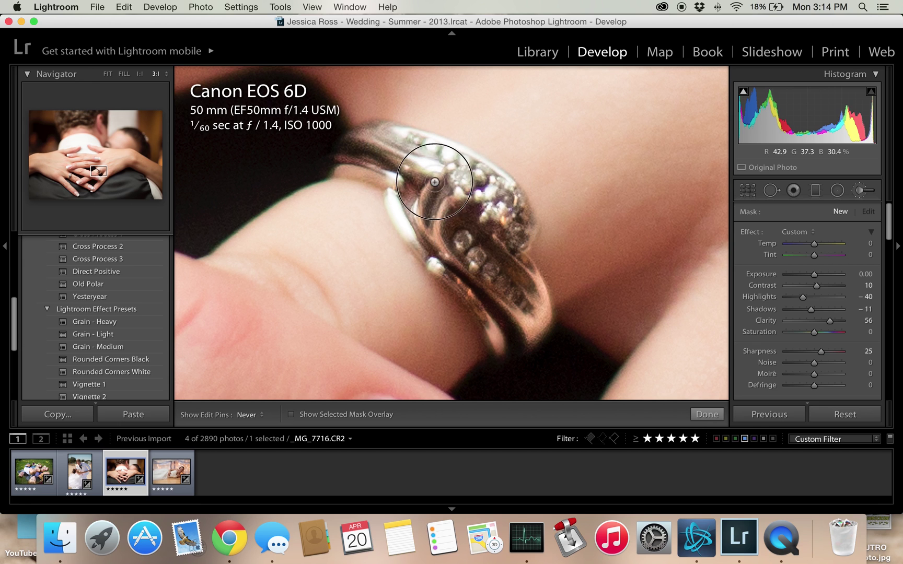
# Touch up the twisted-band mask with the red overlay shown, then lower its Saturation to −15.
pyautogui.press('h')
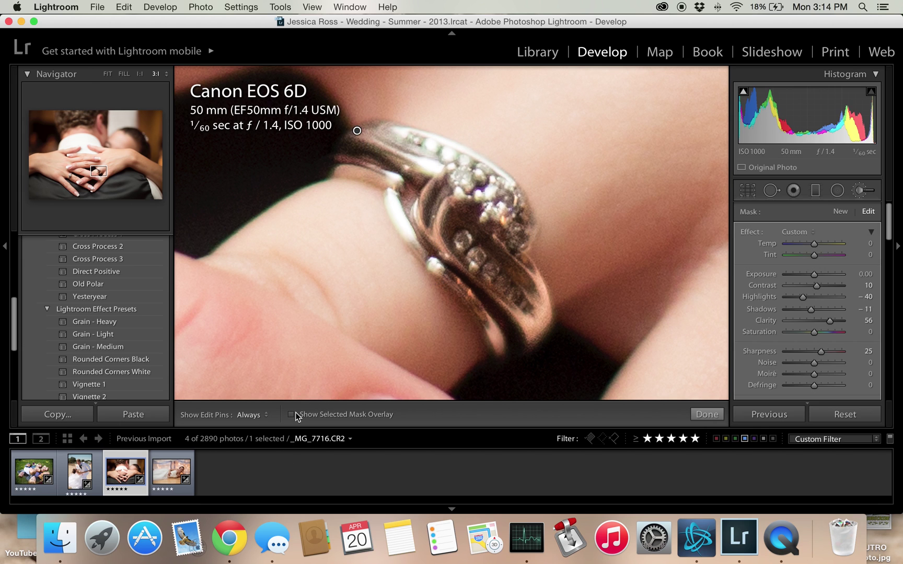
pyautogui.click(293, 414)
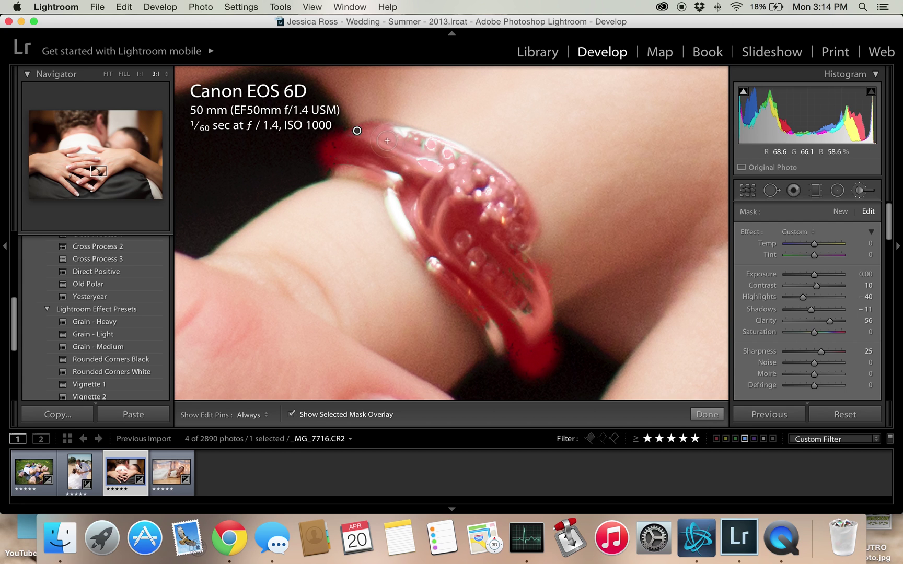
pyautogui.press('h')
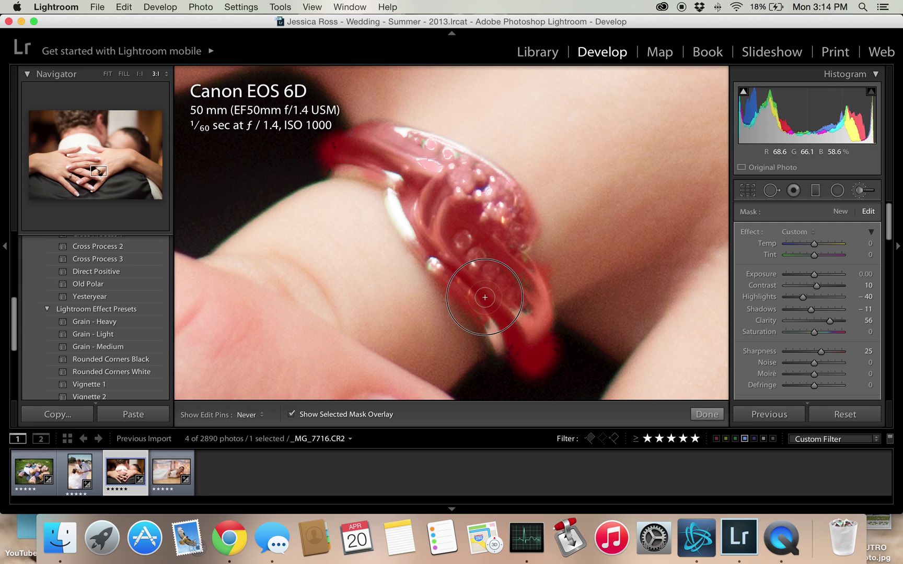
pyautogui.moveTo(485, 297)
pyautogui.mouseDown()
pyautogui.moveTo(494, 343)
pyautogui.moveTo(504, 328)
pyautogui.moveTo(494, 332)
pyautogui.moveTo(477, 288)
pyautogui.moveTo(403, 238)
pyautogui.moveTo(414, 258)
pyautogui.moveTo(397, 196)
pyautogui.moveTo(451, 175)
pyautogui.mouseUp()
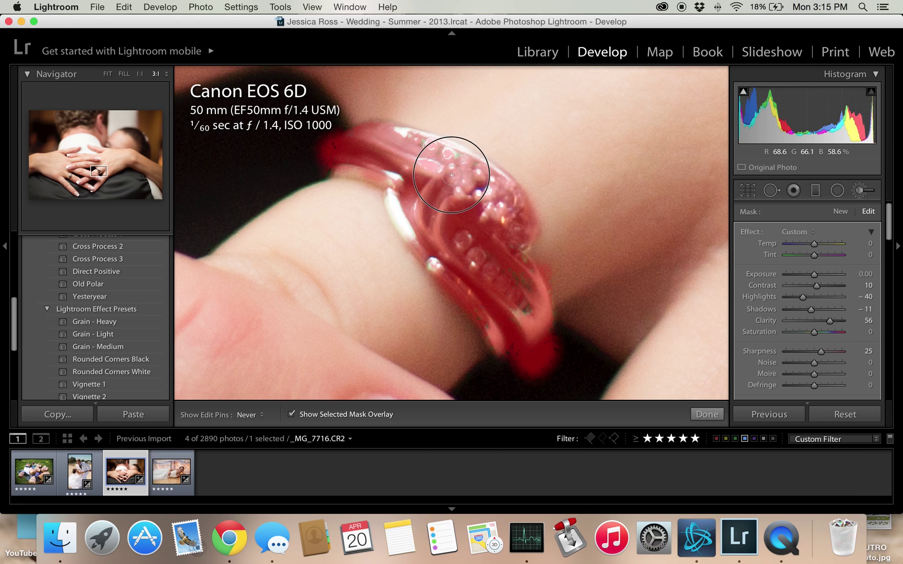
pyautogui.press('h')
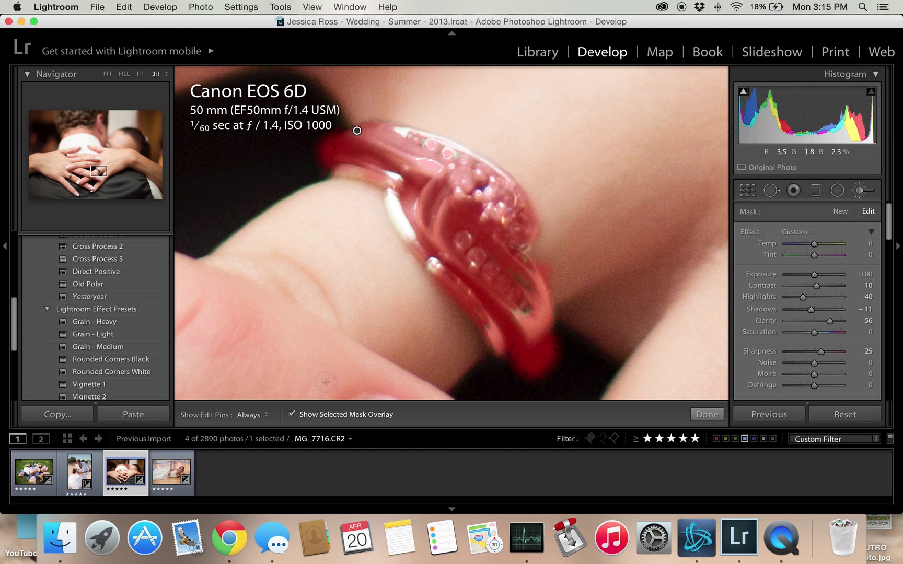
pyautogui.click(298, 415)
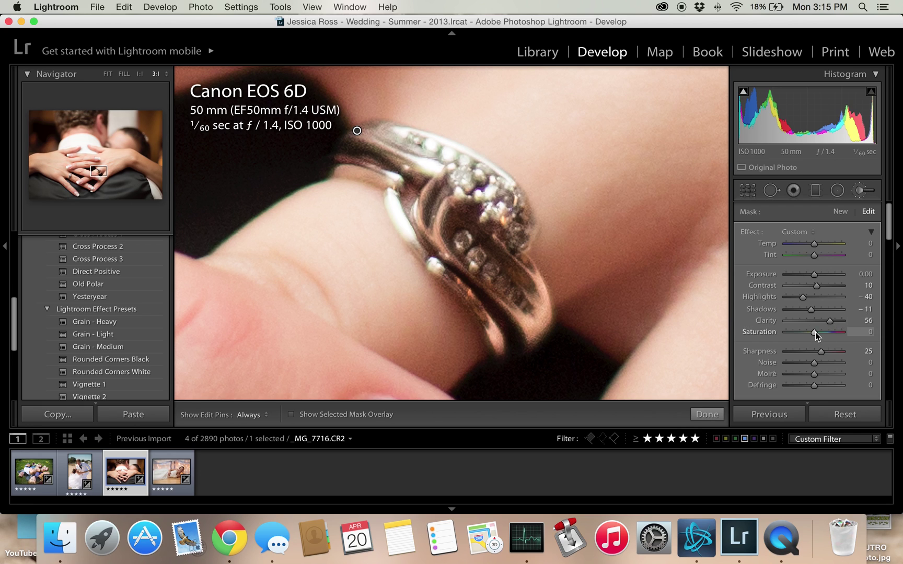
pyautogui.moveTo(816, 331); pyautogui.dragTo(811, 331)
# Reset the band mask's saturation to 0, finish it, and inspect the ring up close.
pyautogui.doubleClick(806, 333)
pyautogui.click(707, 414)
pyautogui.click(634, 323)
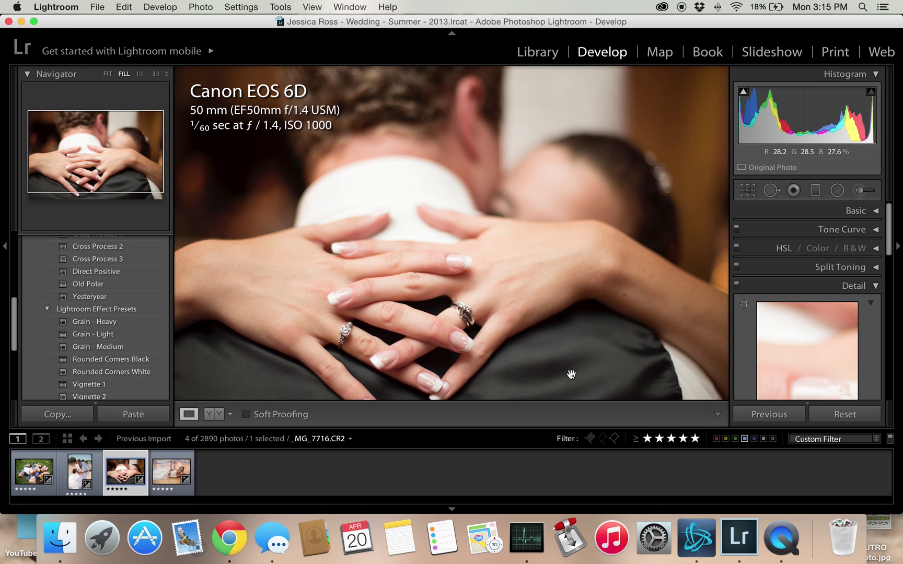
pyautogui.click(342, 334)
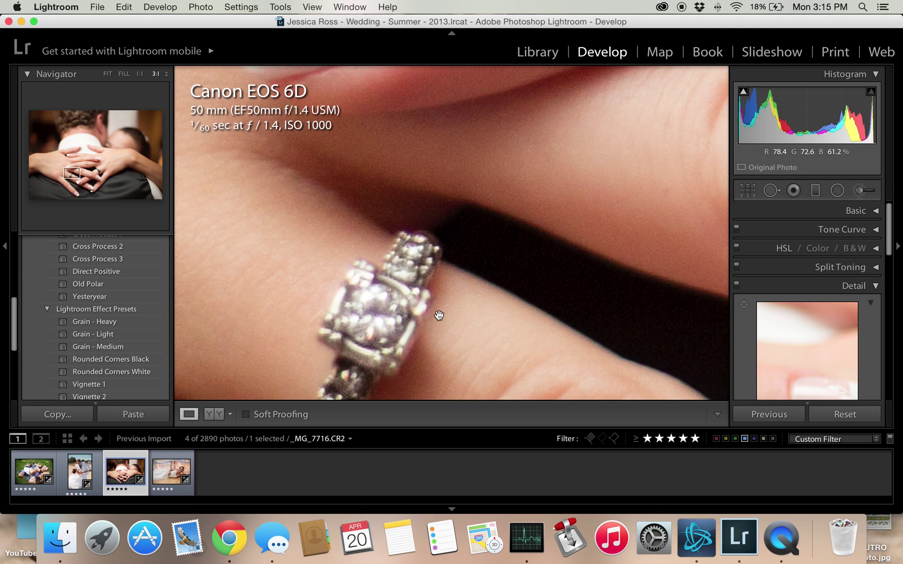
pyautogui.moveTo(440, 312); pyautogui.dragTo(440, 199)
pyautogui.click(462, 280)
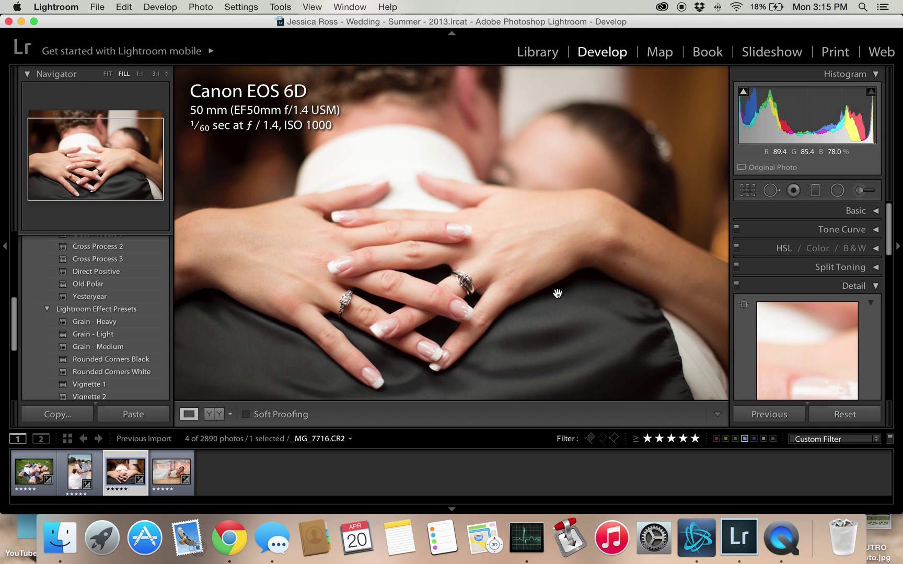
# Open the reclining bride photo, zoom onto her necklace, and start a sized brush adjustment.
pyautogui.click(167, 469)
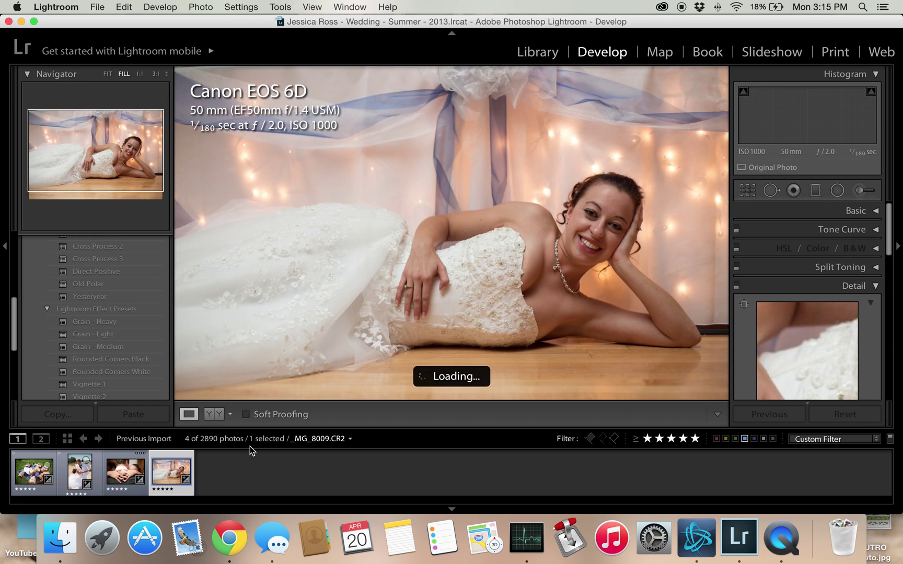
pyautogui.click(576, 261)
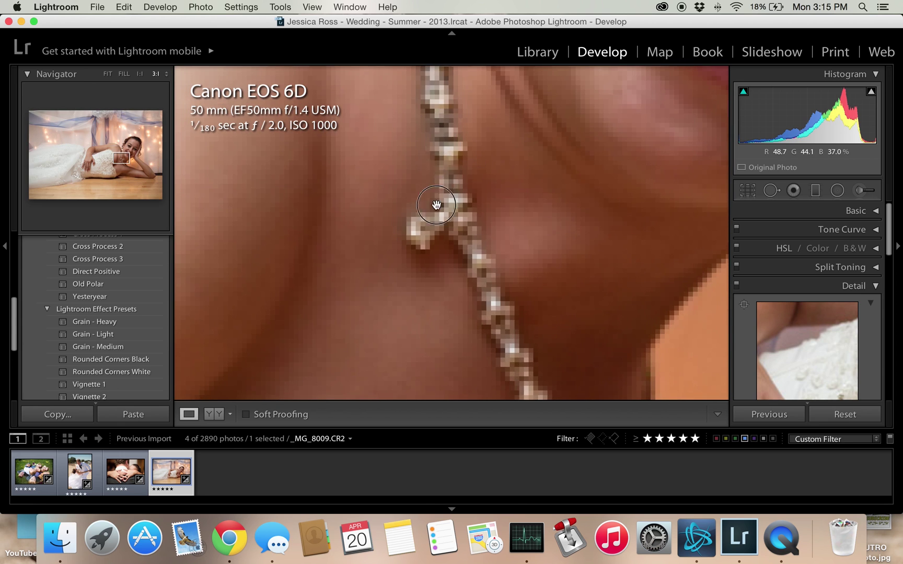
pyautogui.moveTo(436, 203); pyautogui.dragTo(447, 242)
pyautogui.click(861, 191)
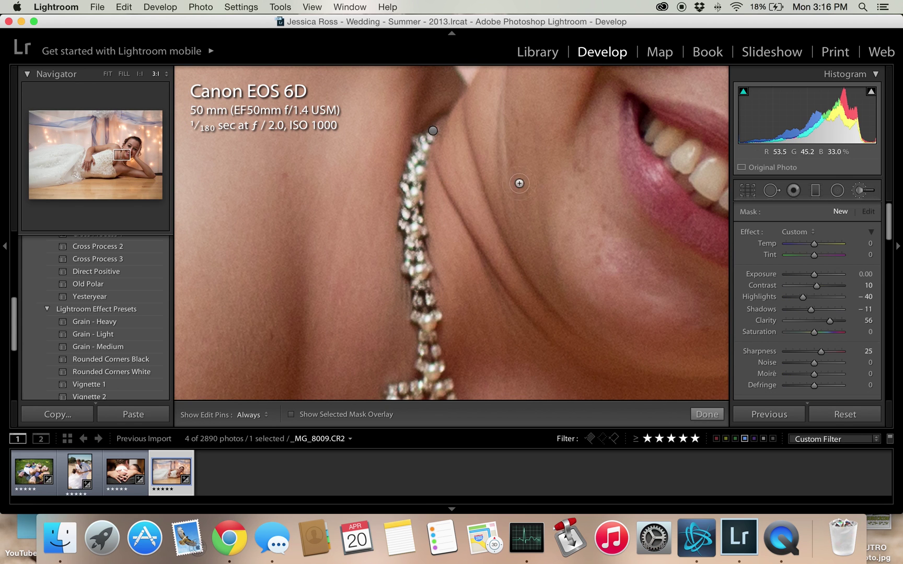
pyautogui.press('h')
pyautogui.scroll(5, 426, 154)
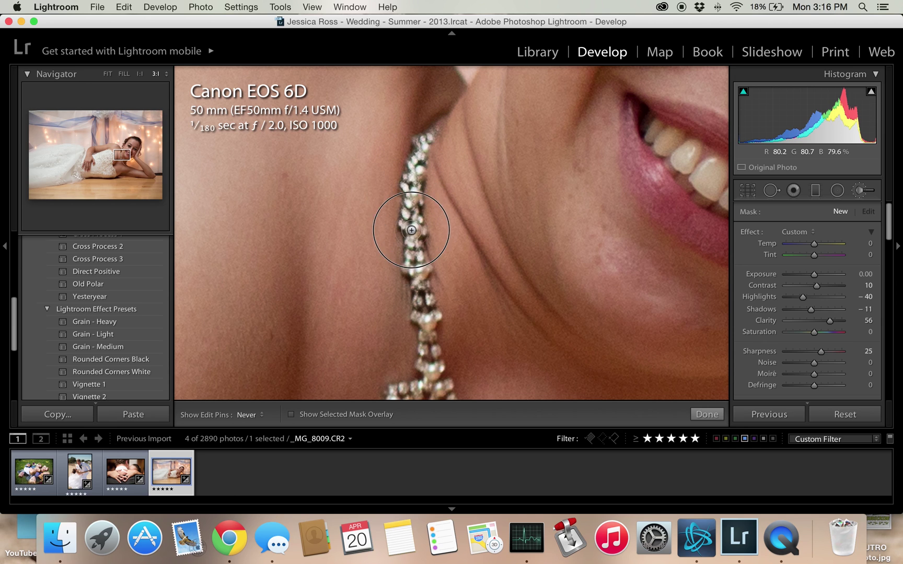
pyautogui.scroll(-4, 434, 313)
pyautogui.press('h')
# Paint a first stroke up the necklace, undo it, and frame the lower necklace.
pyautogui.moveTo(446, 354)
pyautogui.mouseDown()
pyautogui.moveTo(497, 308)
pyautogui.moveTo(490, 321)
pyautogui.moveTo(462, 91)
pyautogui.mouseUp()
pyautogui.press('h')
pyautogui.press('super+z')
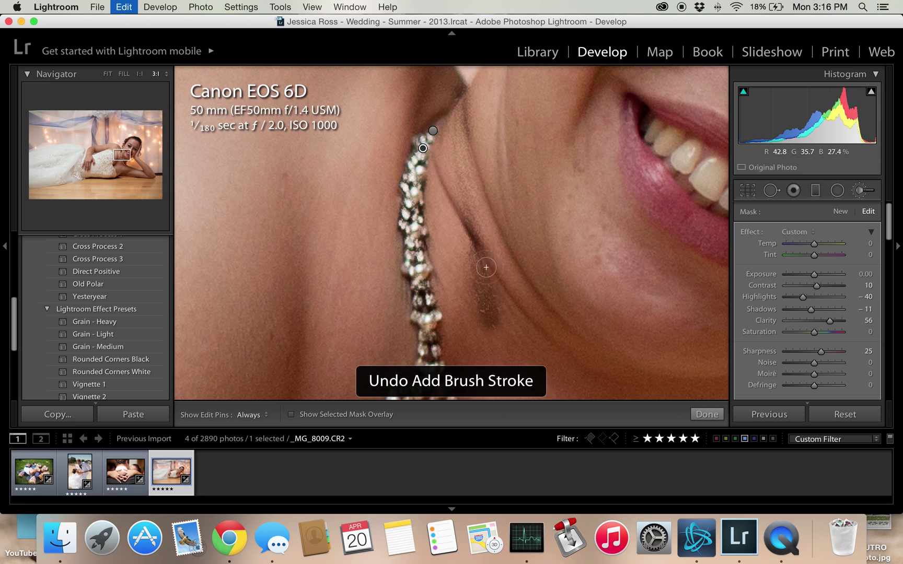
pyautogui.moveTo(448, 320)
pyautogui.mouseDown()
pyautogui.moveTo(450, 195)
pyautogui.moveTo(460, 206)
pyautogui.mouseUp()
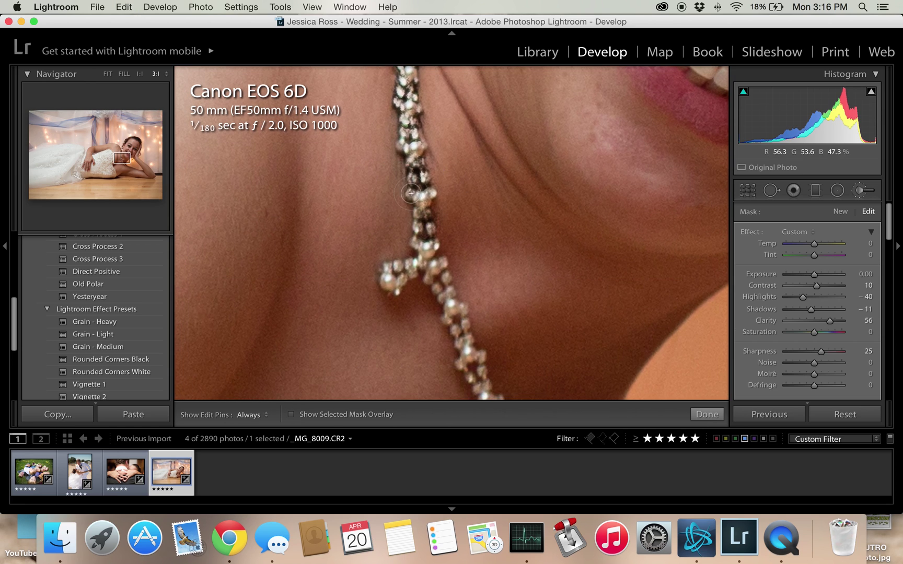
pyautogui.scroll(5, 411, 194)
pyautogui.press('h')
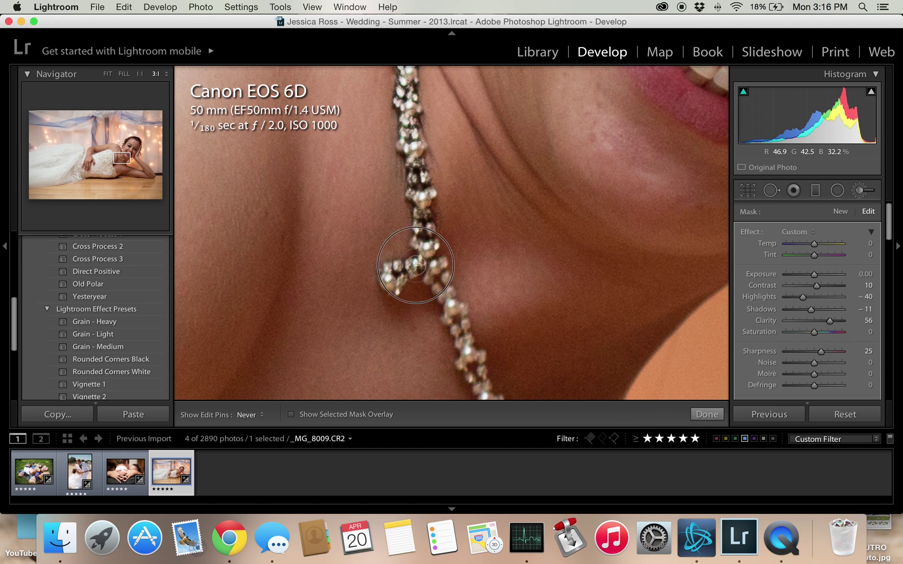
pyautogui.scroll(-5, 546, 346)
pyautogui.press('h')
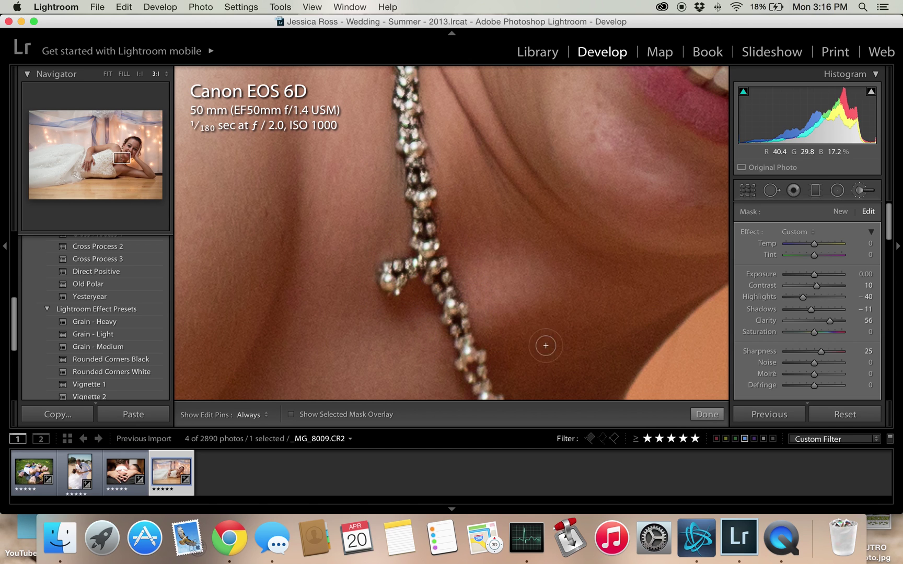
pyautogui.moveTo(545, 346); pyautogui.dragTo(458, 162)
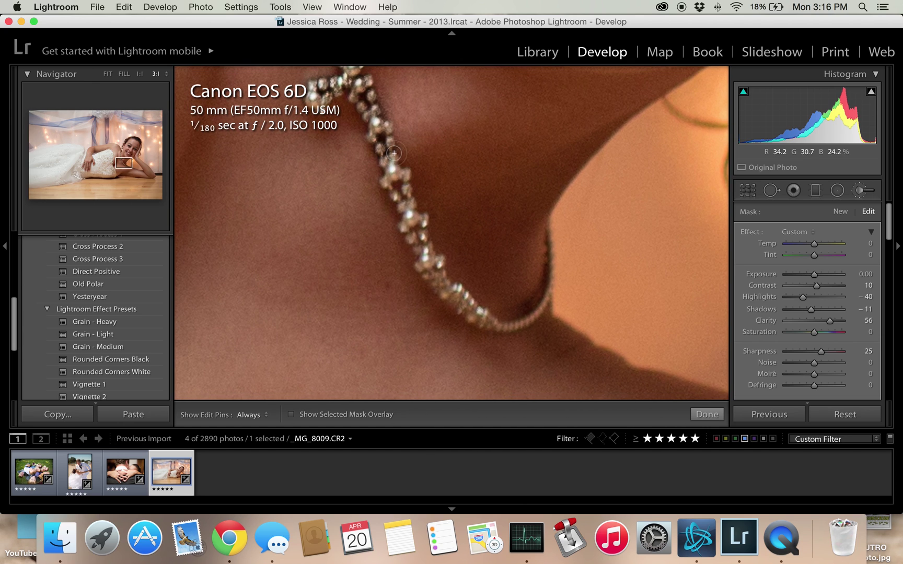
# Paint the mask down along the necklace and up its right strand.
pyautogui.press('h')
pyautogui.scroll(4, 391, 161)
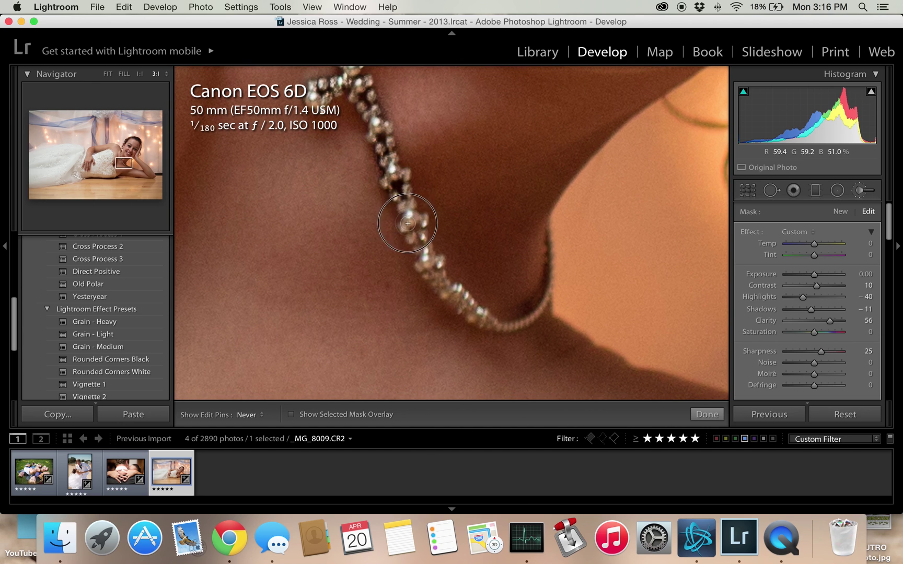
pyautogui.moveTo(420, 252)
pyautogui.mouseDown()
pyautogui.moveTo(461, 310)
pyautogui.moveTo(487, 319)
pyautogui.mouseUp()
pyautogui.press('h')
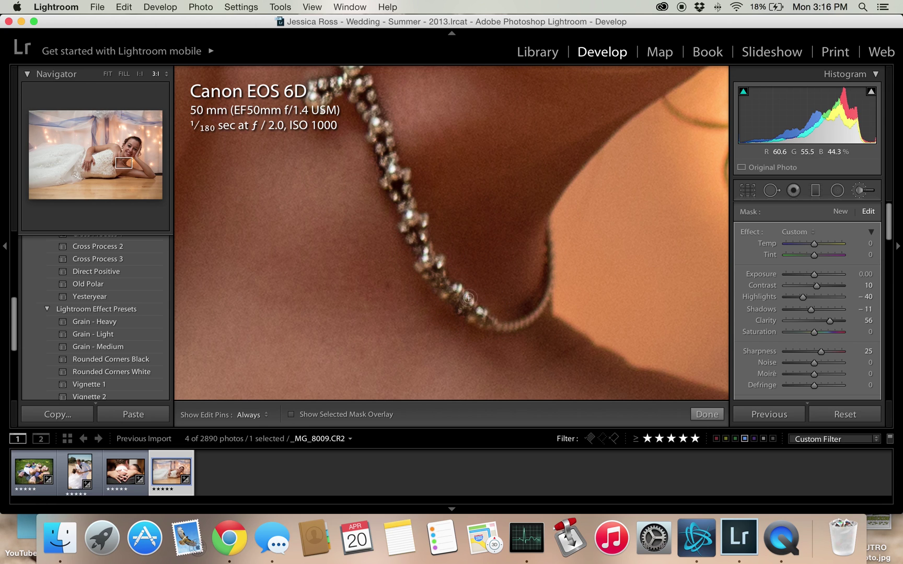
pyautogui.press('h')
pyautogui.moveTo(484, 318)
pyautogui.mouseDown()
pyautogui.moveTo(553, 282)
pyautogui.moveTo(548, 234)
pyautogui.mouseUp()
pyautogui.press('h')
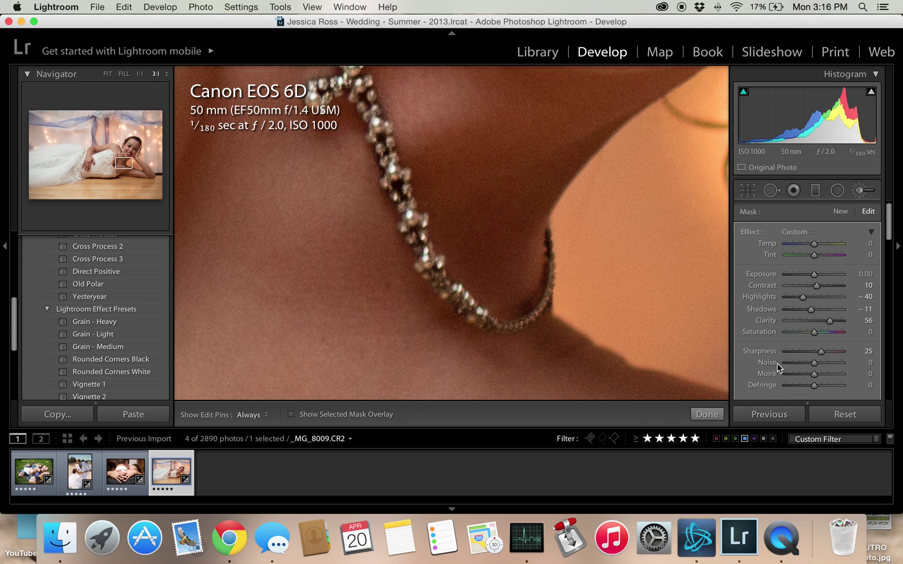
pyautogui.scroll(-1, 881, 345)
pyautogui.scroll(-3, 881, 345)
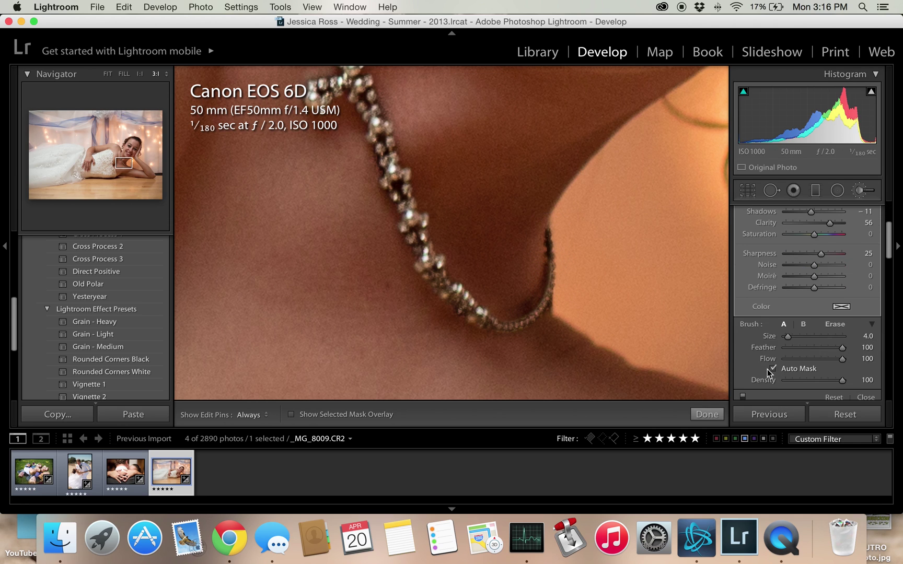
# Turn off Auto Mask, paint along the necklace's lower edge, and undo the stray strokes.
pyautogui.click(773, 369)
pyautogui.press('h')
pyautogui.moveTo(550, 241)
pyautogui.mouseDown()
pyautogui.moveTo(559, 258)
pyautogui.moveTo(547, 301)
pyautogui.moveTo(514, 323)
pyautogui.moveTo(490, 325)
pyautogui.mouseUp()
pyautogui.press('h')
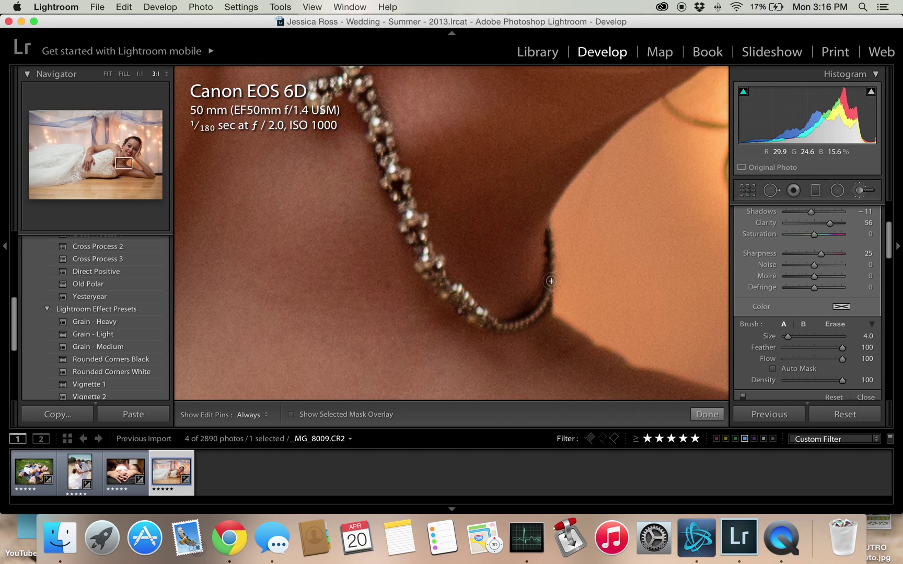
pyautogui.press('super+z')
pyautogui.press('super+z')
pyautogui.press('super+z')
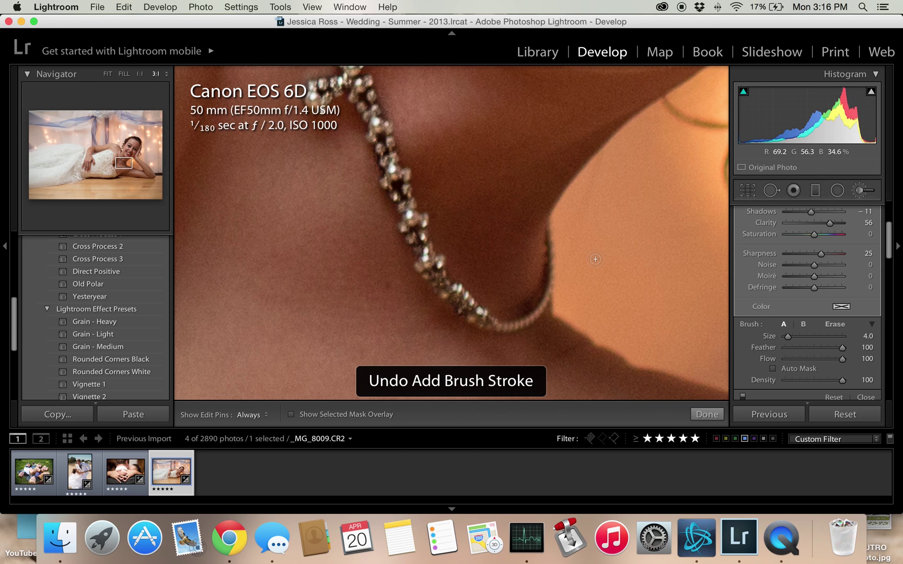
pyautogui.press('super+z')
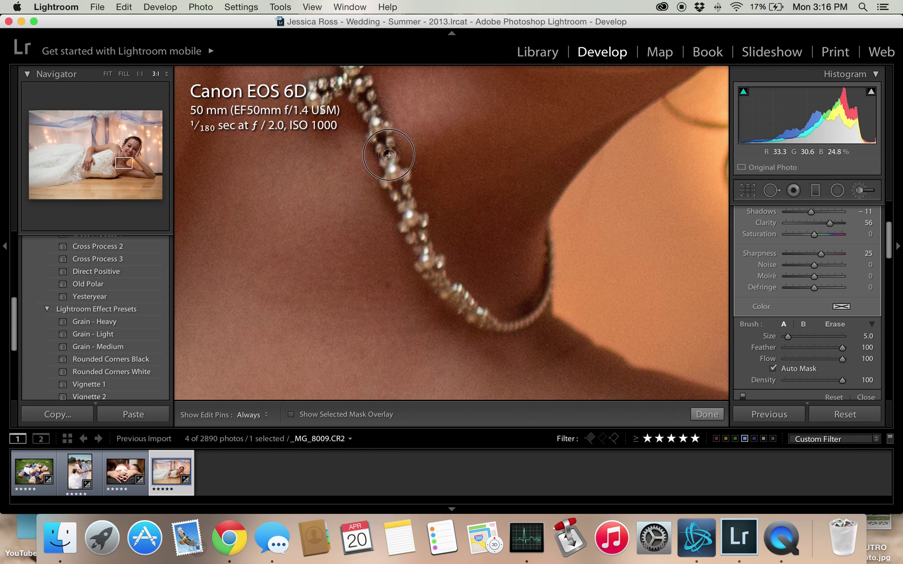
# Repaint over the necklace beads, undoing stray strokes and shrinking the brush to size 2.
pyautogui.press('h')
pyautogui.moveTo(389, 155); pyautogui.dragTo(435, 267)
pyautogui.press('h')
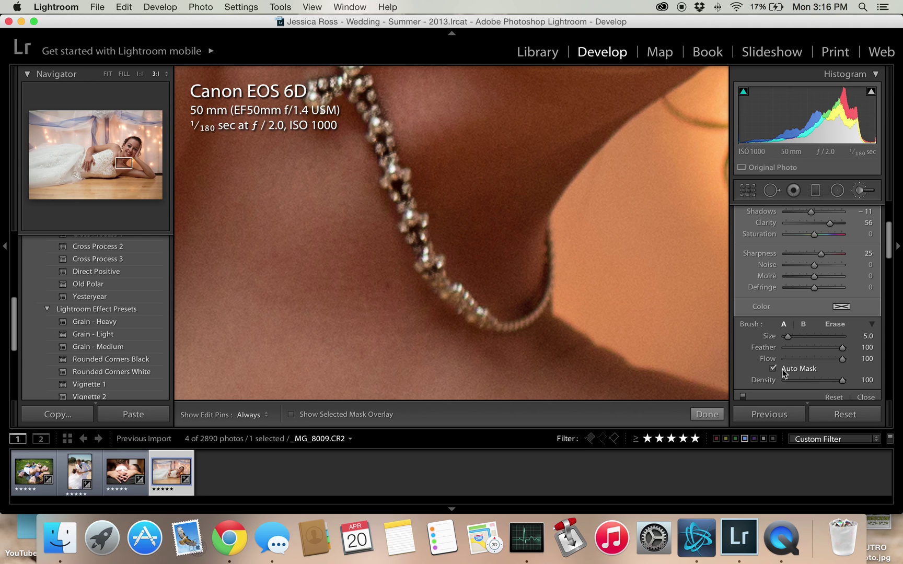
pyautogui.press('super+z')
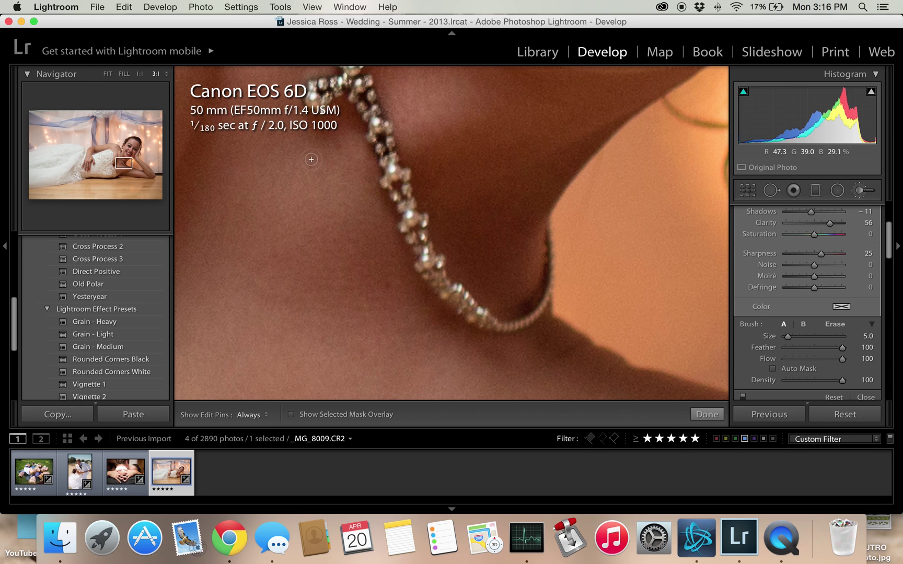
pyautogui.press('h')
pyautogui.moveTo(395, 157)
pyautogui.mouseDown()
pyautogui.moveTo(438, 284)
pyautogui.moveTo(426, 268)
pyautogui.moveTo(465, 311)
pyautogui.moveTo(495, 326)
pyautogui.moveTo(539, 314)
pyautogui.mouseUp()
pyautogui.press('h')
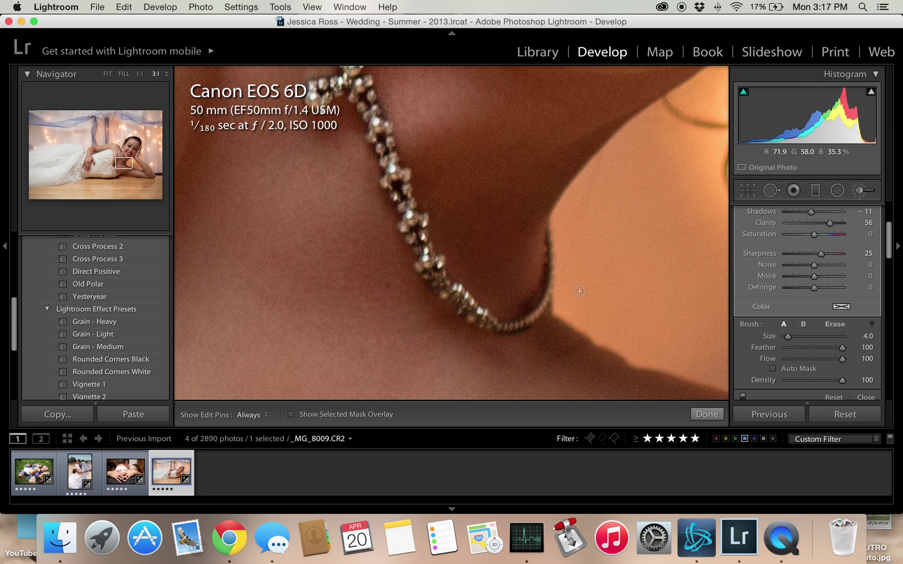
pyautogui.press('super+z')
pyautogui.press('[')
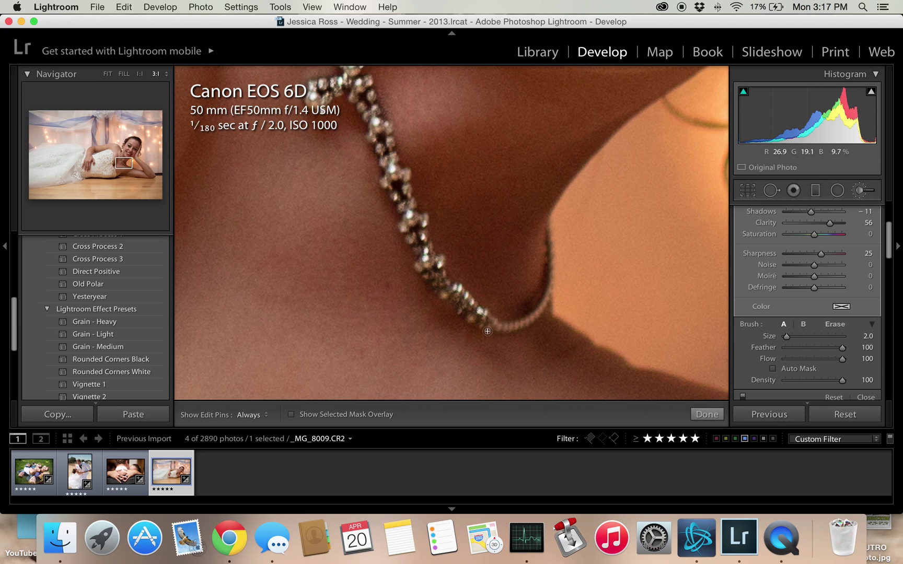
pyautogui.press('h')
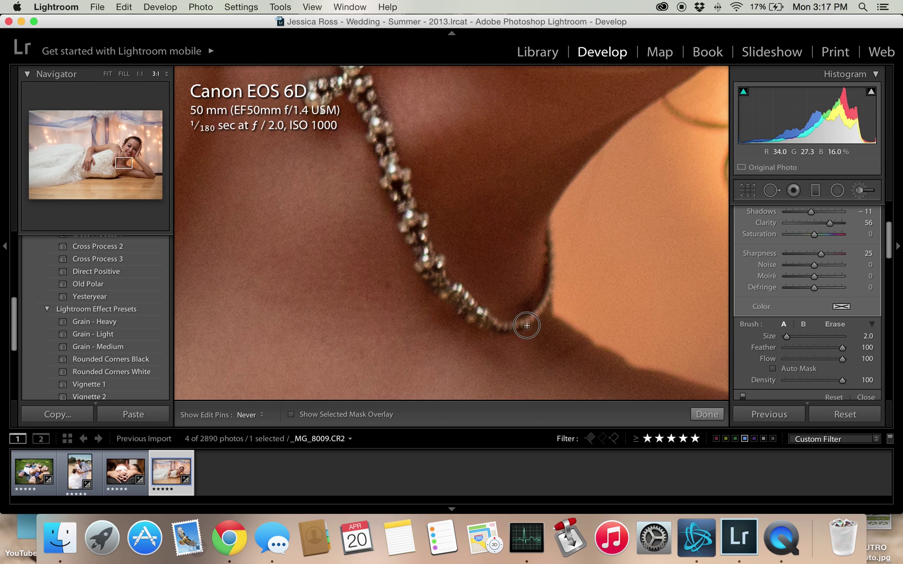
pyautogui.press('super+z')
pyautogui.press('h')
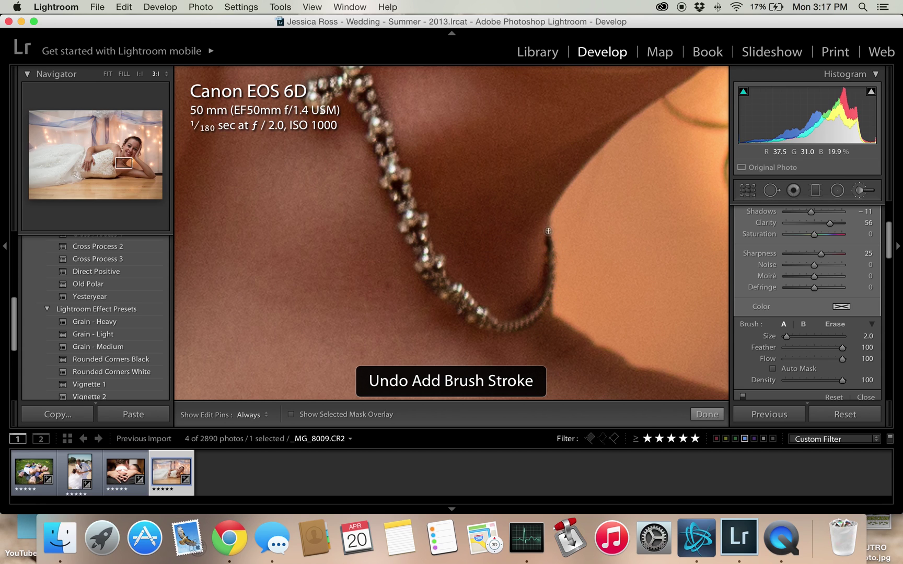
# Set the necklace mask's Clarity to 30 and finish the brush adjustment.
pyautogui.scroll(2, 851, 267)
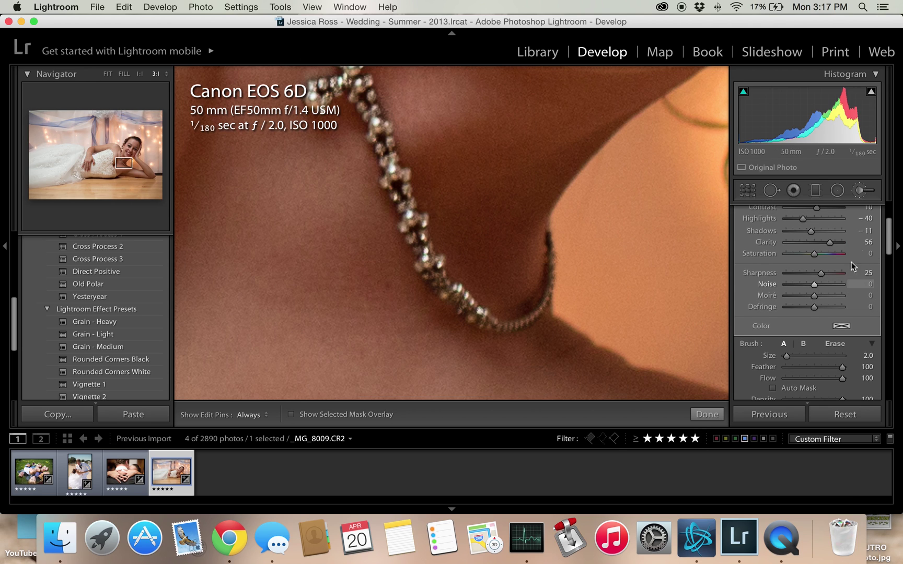
pyautogui.click(867, 243)
pyautogui.write('30')
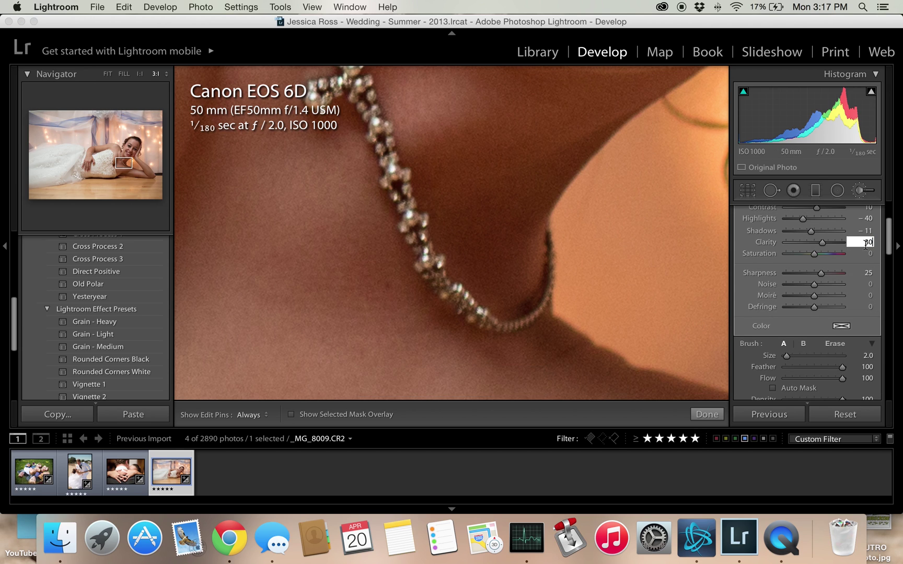
pyautogui.press('Return')
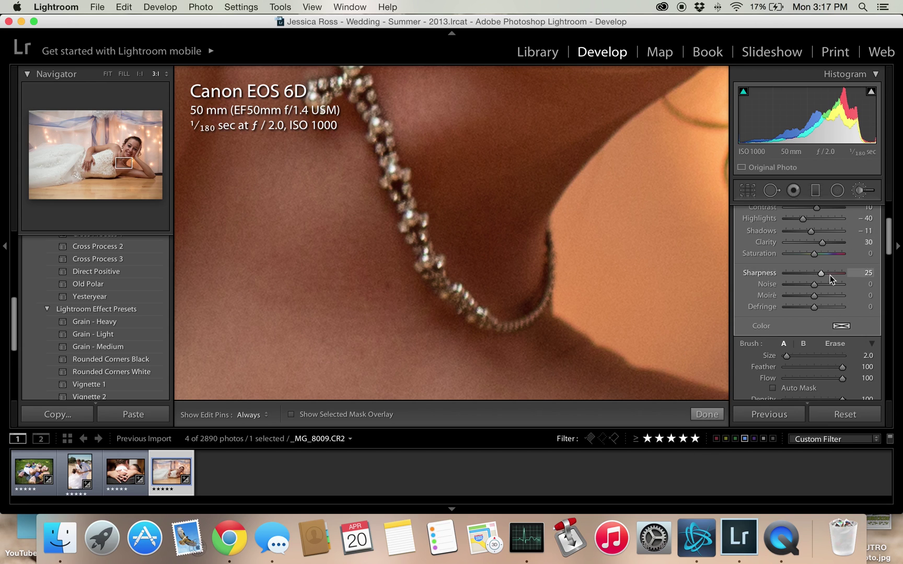
pyautogui.click(708, 413)
# Zoom between Fit, 1:1 and 3:1, panning to frame the bride's hand and ring.
pyautogui.click(668, 313)
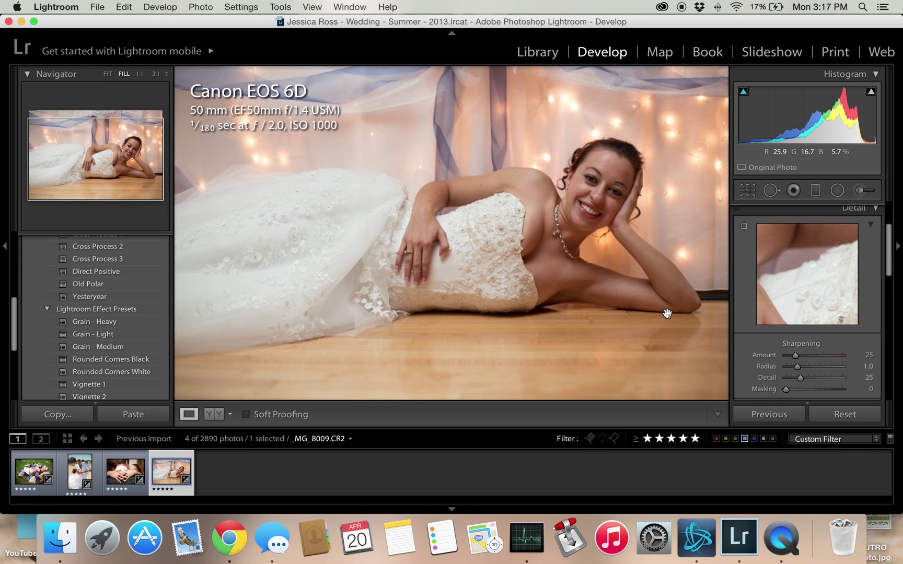
pyautogui.click(568, 233)
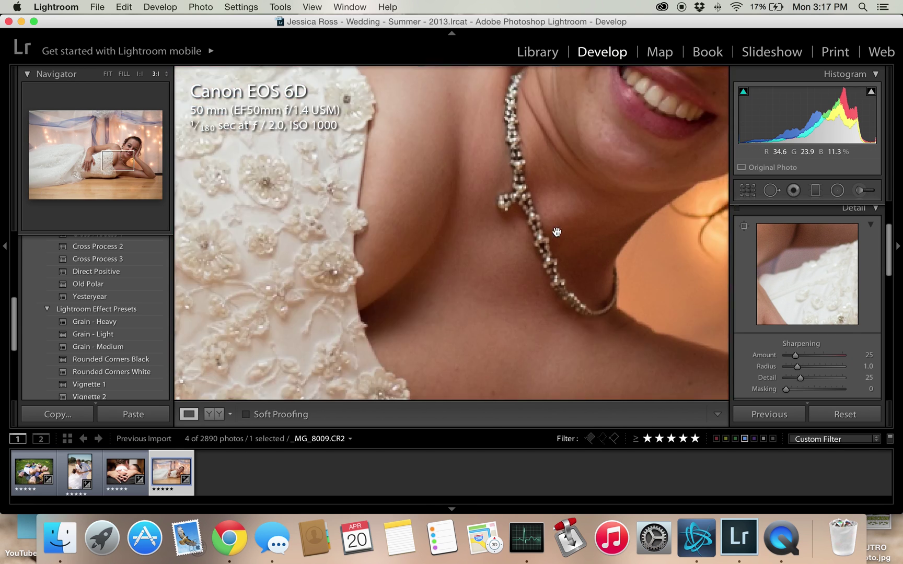
pyautogui.click(562, 232)
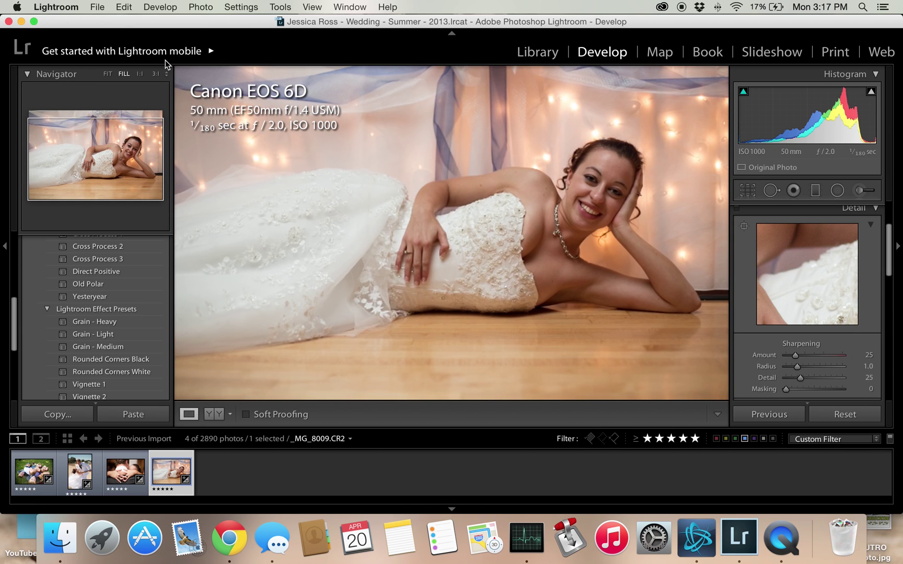
pyautogui.click(139, 73)
pyautogui.moveTo(383, 168); pyautogui.dragTo(649, 143)
pyautogui.click(433, 256)
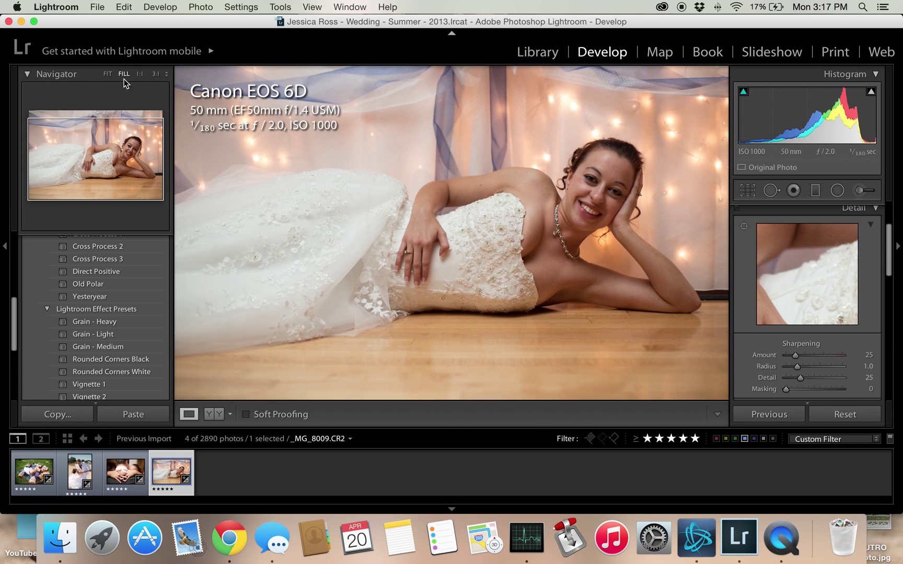
pyautogui.click(154, 74)
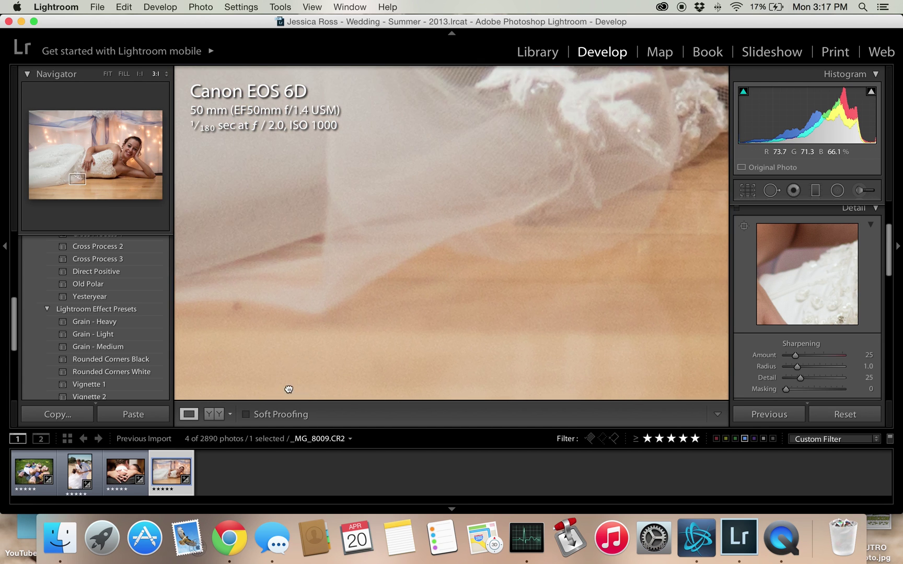
pyautogui.moveTo(289, 390); pyautogui.dragTo(427, 322)
pyautogui.moveTo(583, 117); pyautogui.dragTo(448, 335)
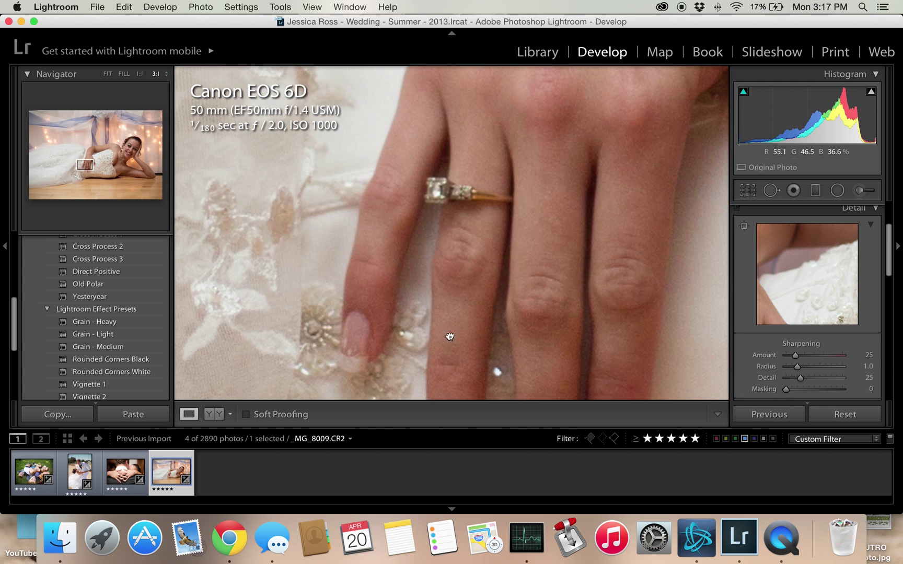
pyautogui.moveTo(444, 195); pyautogui.dragTo(439, 236)
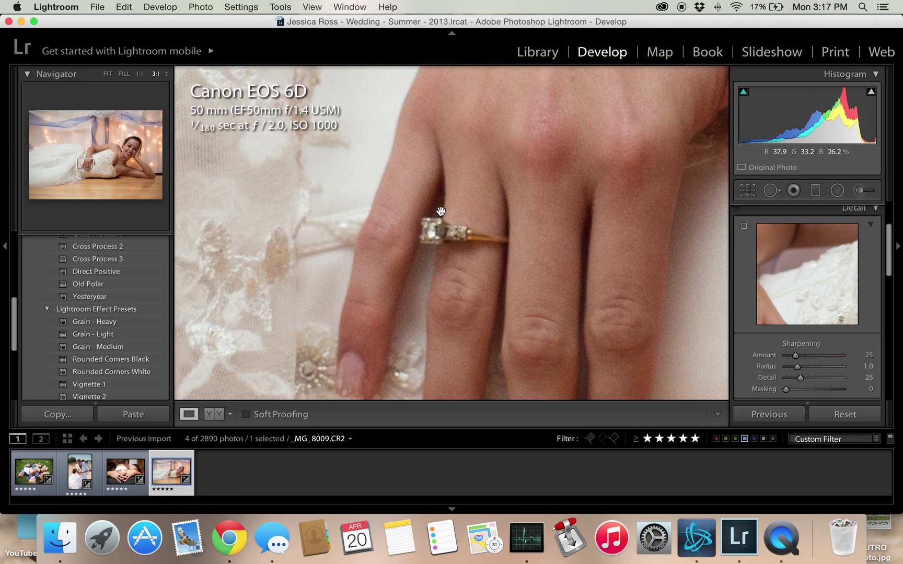
# Step the Navigator zoom through Fit, 1:1, 3:1 and 4:1 up to 8:1 on the ring.
pyautogui.click(123, 74)
pyautogui.click(142, 76)
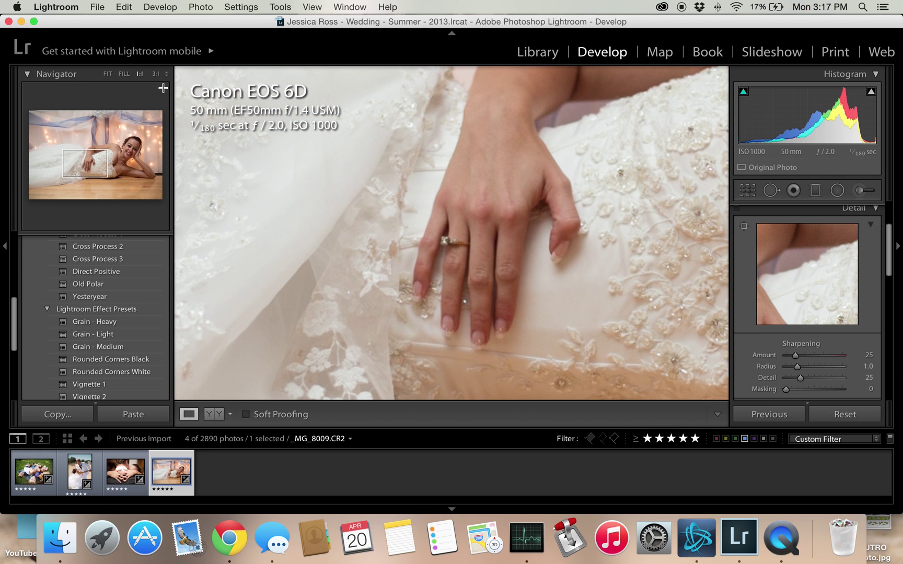
pyautogui.click(156, 74)
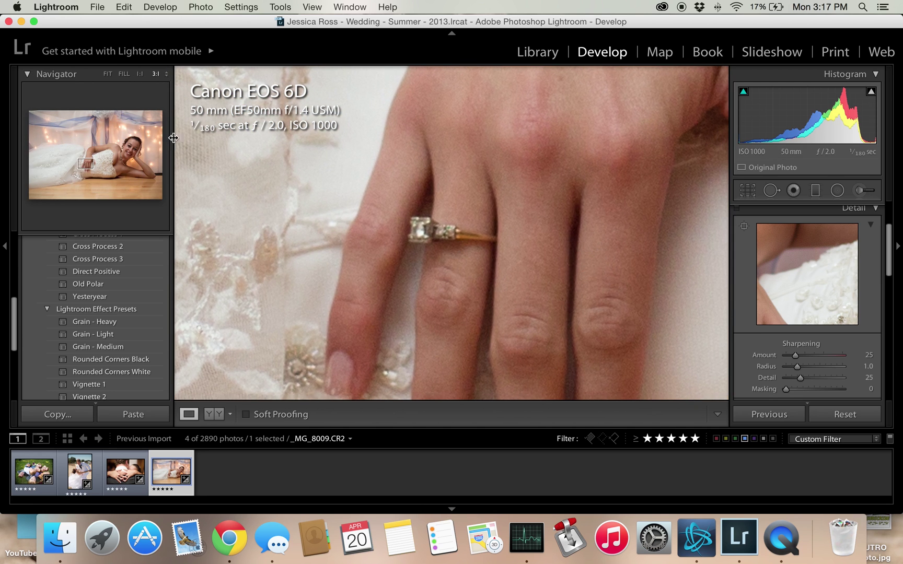
pyautogui.click(156, 74)
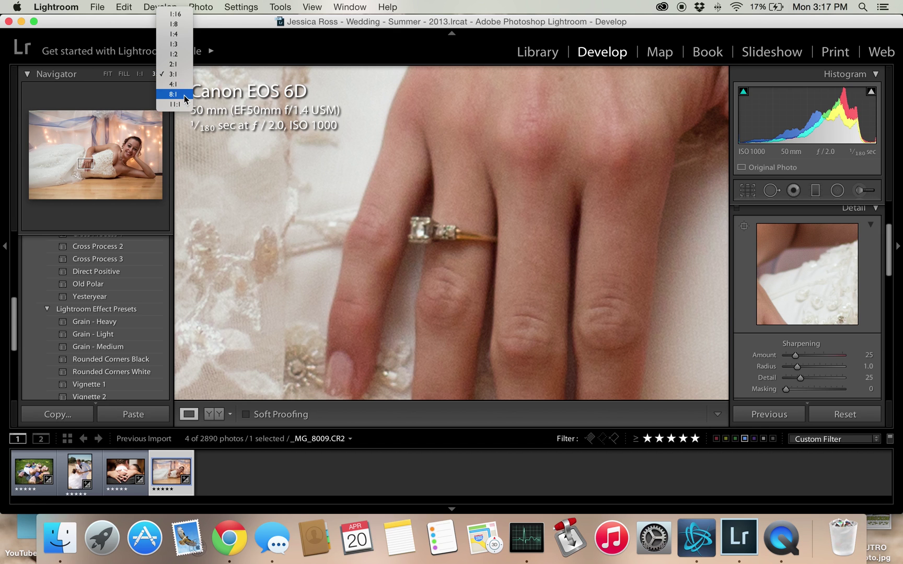
pyautogui.click(174, 84)
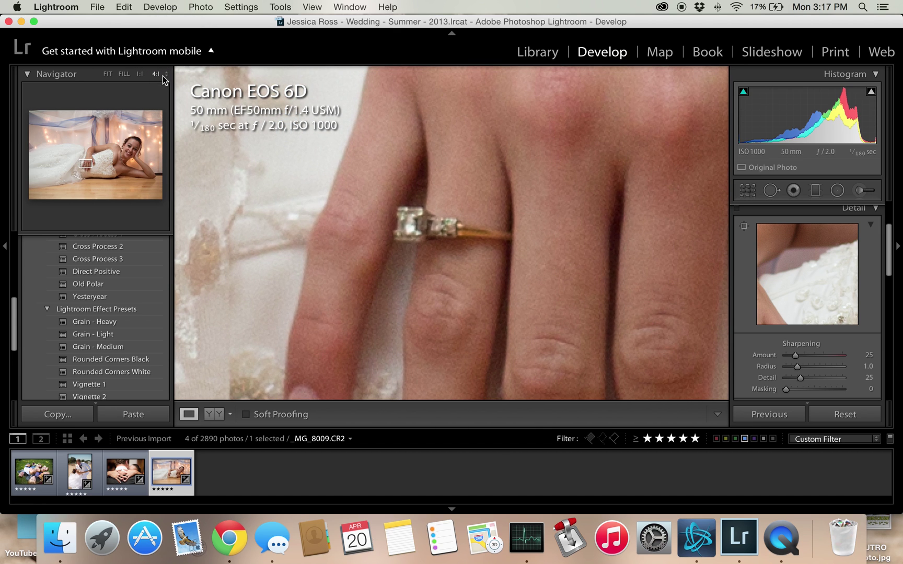
pyautogui.click(166, 74)
pyautogui.click(187, 86)
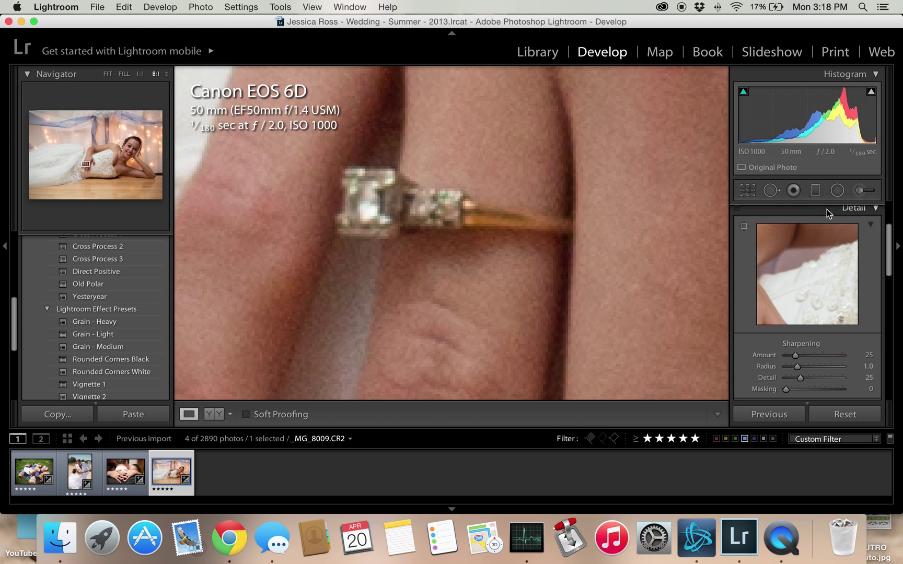
# Paint a Custom-effect brush mask (Clarity 56, Sharpness 25) over the ring's diamond, then show the whole photo.
pyautogui.click(865, 191)
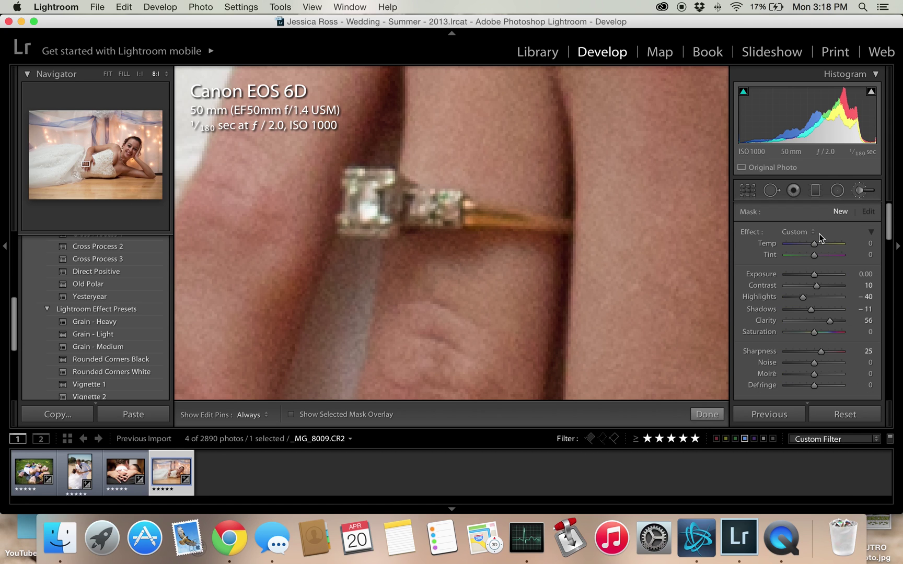
pyautogui.click(813, 234)
pyautogui.click(656, 230)
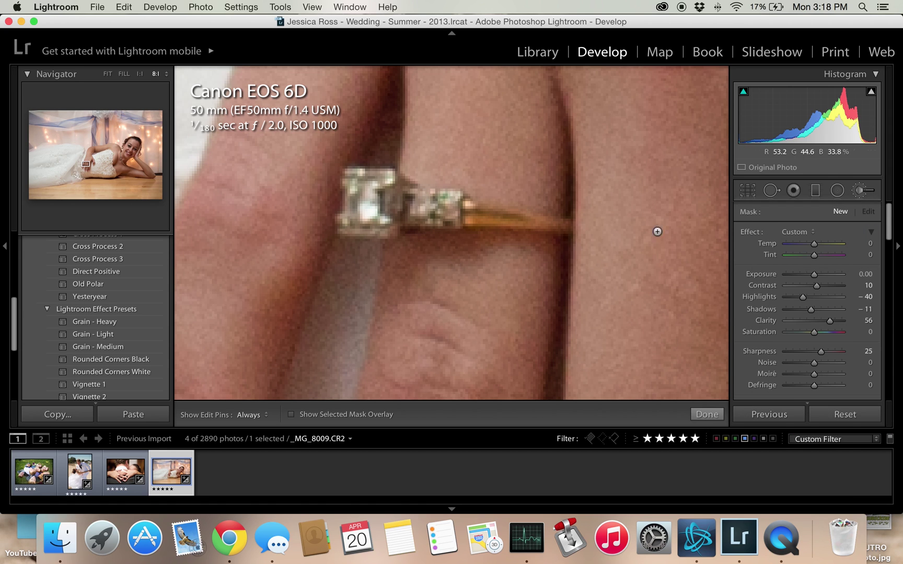
pyautogui.press('h')
pyautogui.scroll(5, 376, 217)
pyautogui.moveTo(371, 220)
pyautogui.mouseDown()
pyautogui.moveTo(348, 211)
pyautogui.moveTo(373, 203)
pyautogui.moveTo(361, 218)
pyautogui.moveTo(359, 176)
pyautogui.moveTo(355, 193)
pyautogui.moveTo(348, 173)
pyautogui.moveTo(376, 198)
pyautogui.moveTo(390, 177)
pyautogui.moveTo(391, 208)
pyautogui.moveTo(402, 181)
pyautogui.moveTo(395, 216)
pyautogui.moveTo(396, 206)
pyautogui.moveTo(382, 225)
pyautogui.moveTo(411, 225)
pyautogui.moveTo(387, 227)
pyautogui.moveTo(409, 219)
pyautogui.moveTo(420, 179)
pyautogui.moveTo(411, 185)
pyautogui.moveTo(435, 197)
pyautogui.mouseUp()
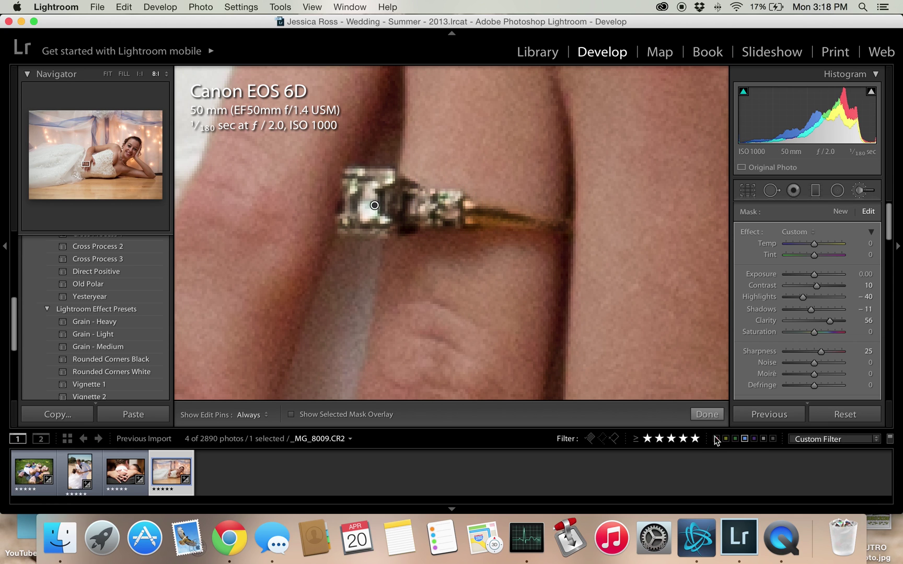
pyautogui.click(708, 414)
pyautogui.click(468, 278)
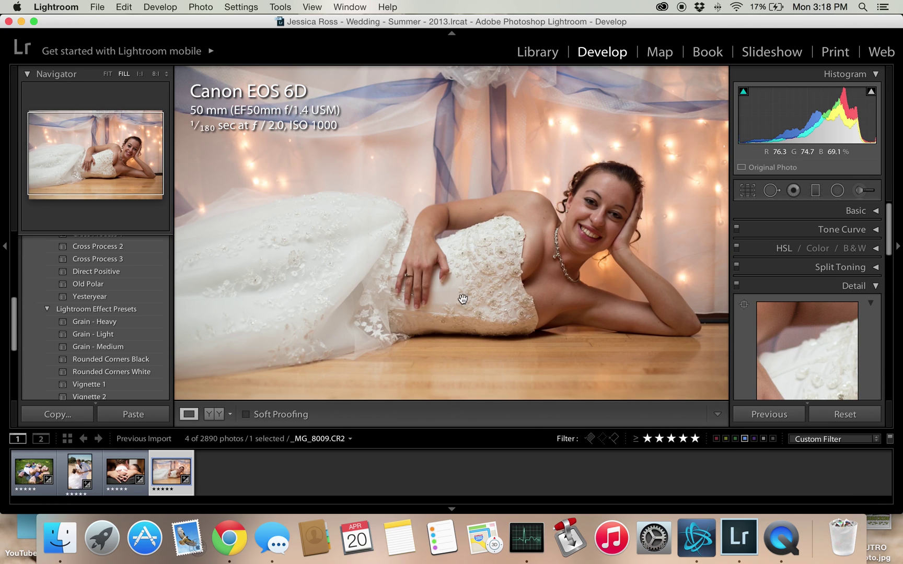
# Frame the ring on the hand by the bride's face at 8:1 using the Navigator.
pyautogui.click(140, 74)
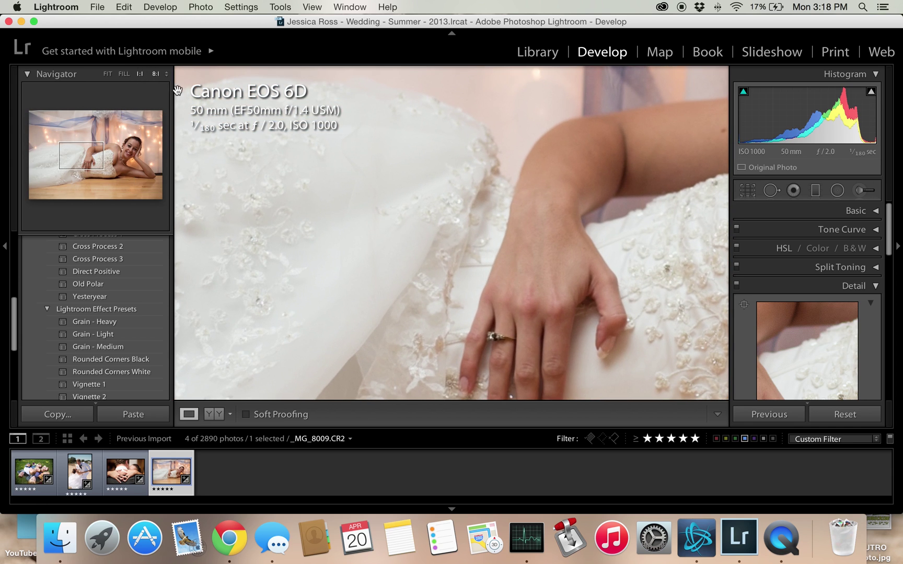
pyautogui.hscroll(5, 415, 212)
pyautogui.scroll(-2, 415, 212)
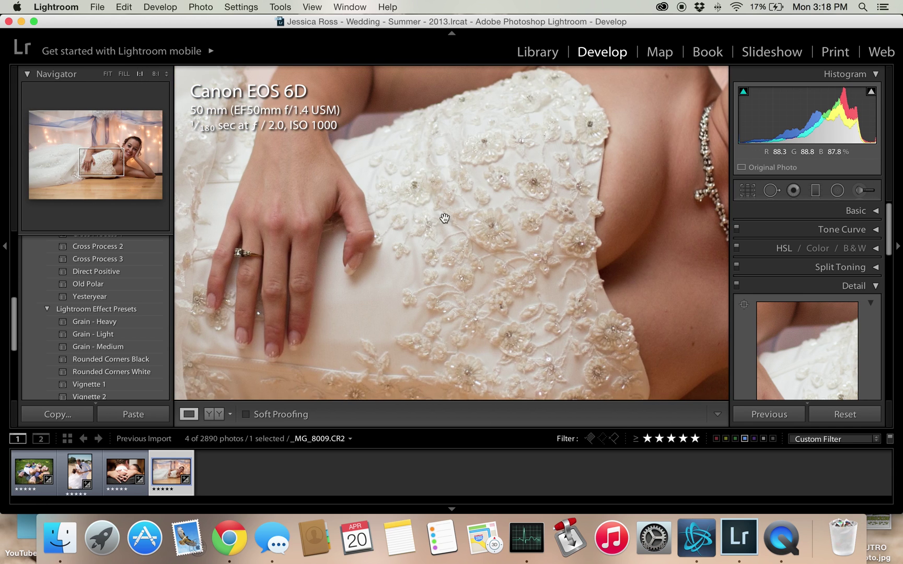
pyautogui.scroll(10, 208, 240)
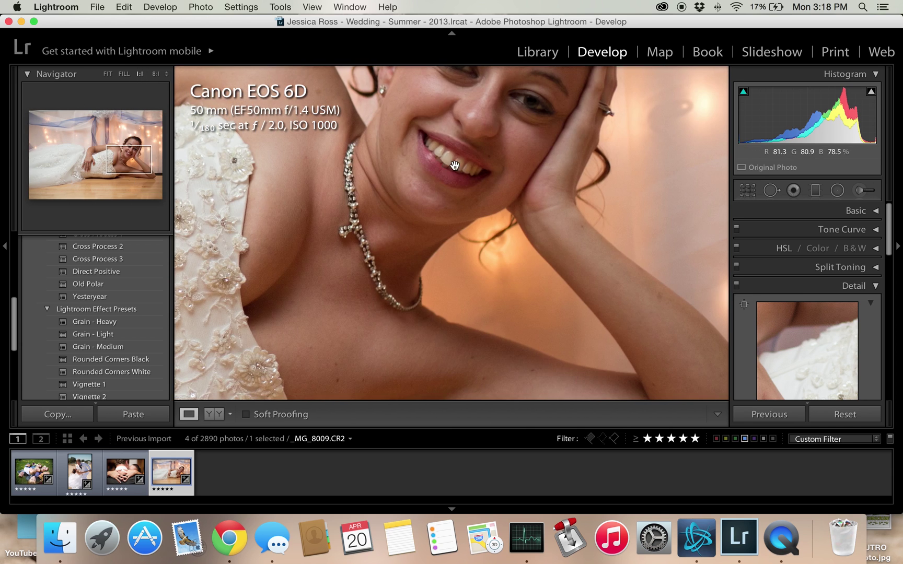
pyautogui.scroll(1, 430, 313)
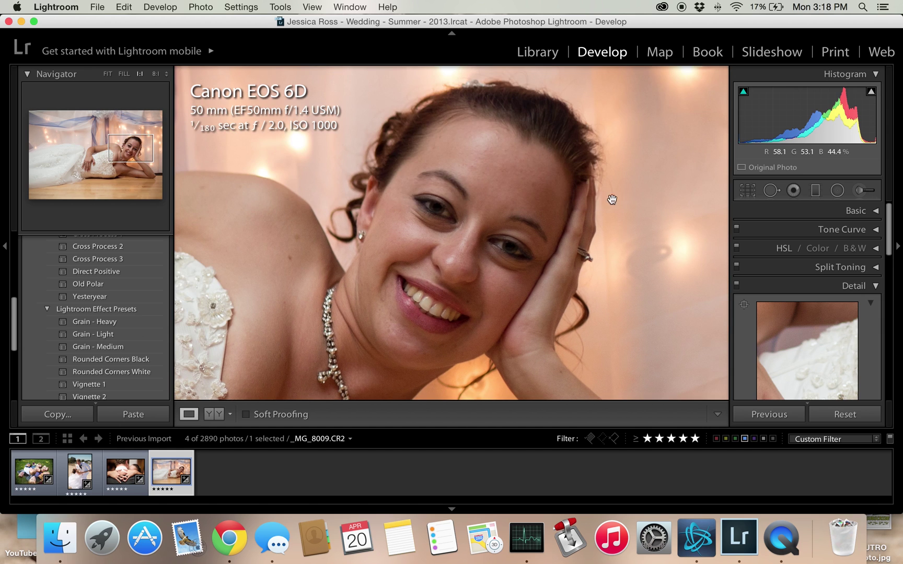
pyautogui.click(586, 253)
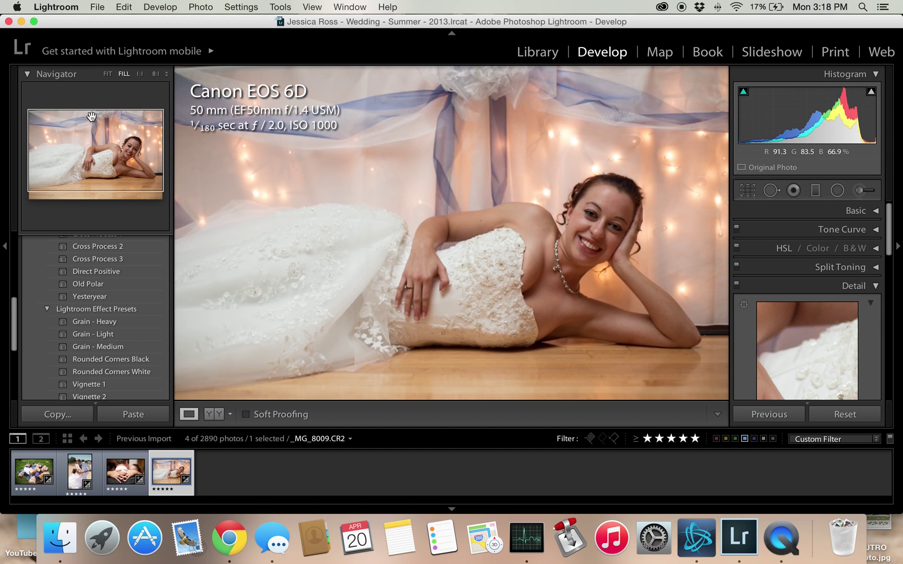
pyautogui.click(155, 74)
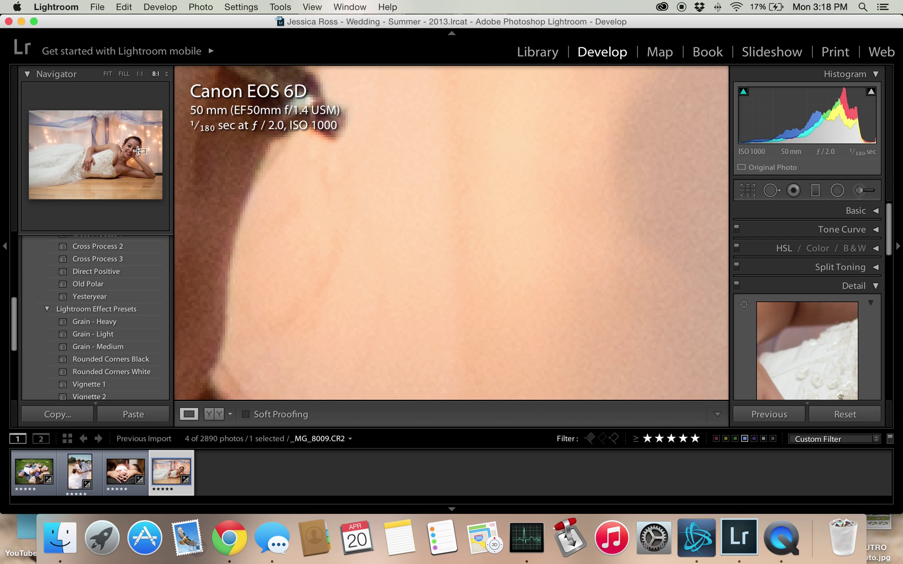
pyautogui.click(138, 152)
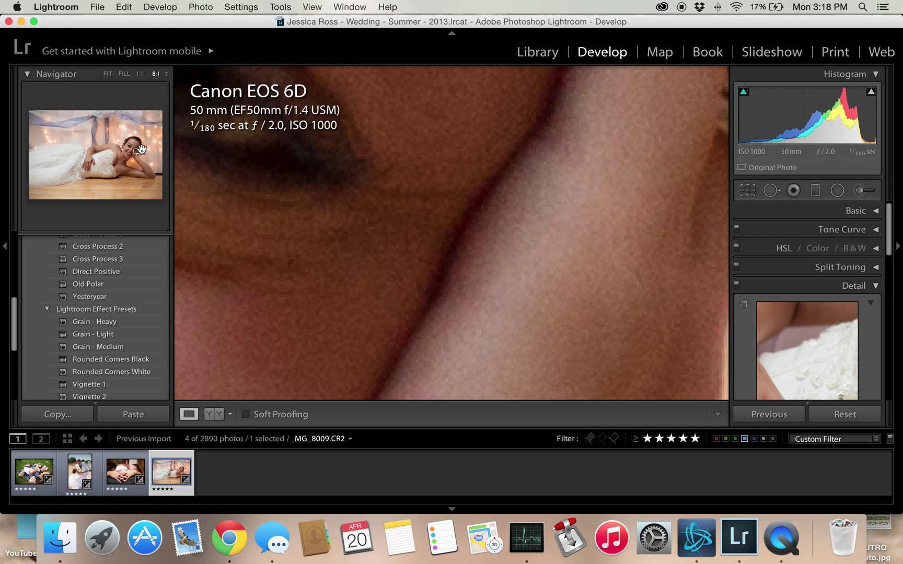
pyautogui.moveTo(141, 150); pyautogui.dragTo(141, 148)
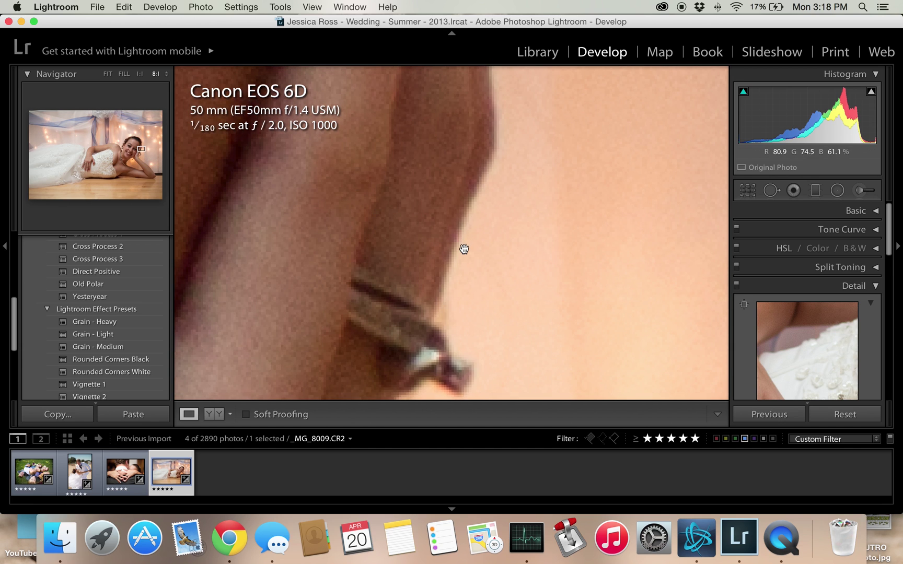
pyautogui.moveTo(464, 246); pyautogui.dragTo(534, 155)
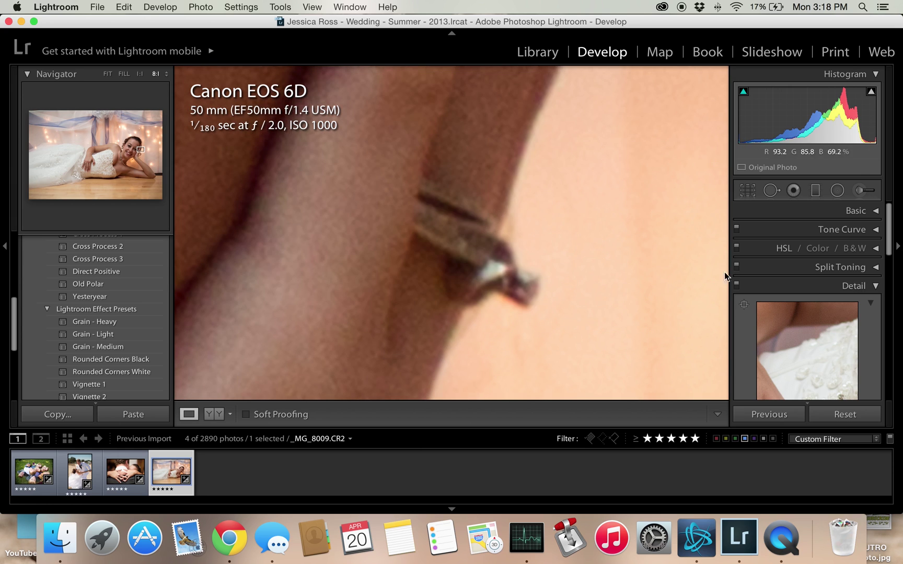
# Paint an enlarged-brush crisping mask over the ring by her face, then show the whole photo.
pyautogui.click(862, 191)
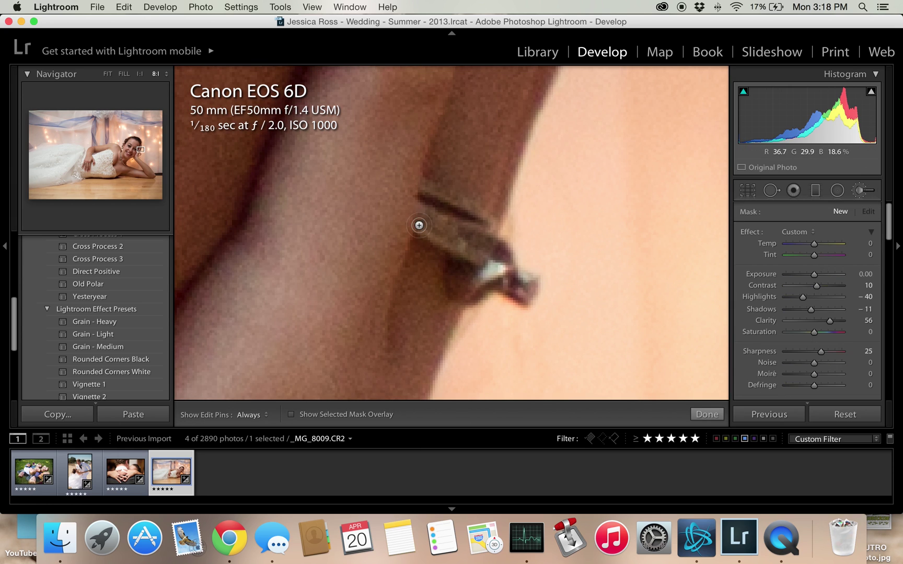
pyautogui.press('h')
pyautogui.press(']')
pyautogui.press(']')
pyautogui.press(']')
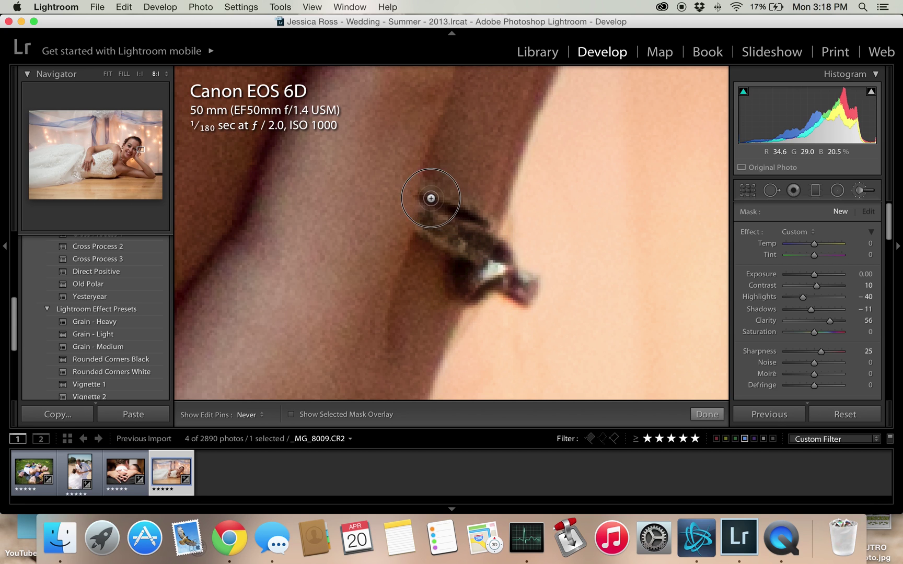
pyautogui.moveTo(425, 212); pyautogui.dragTo(523, 290)
pyautogui.press('h')
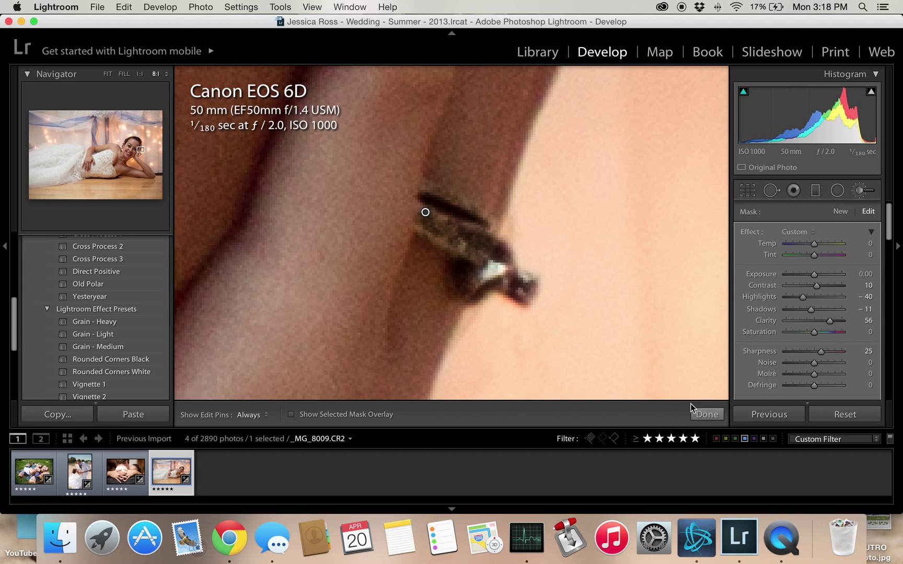
pyautogui.click(694, 412)
pyautogui.click(541, 227)
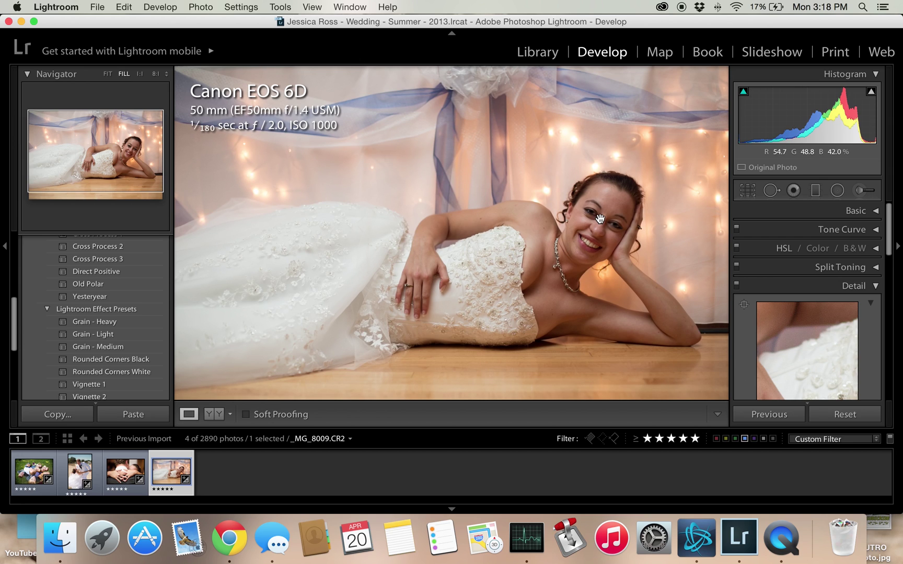
# Zoom to 8:1 on the earring, paint a new brush mask over it, and return to the whole photo.
pyautogui.click(567, 220)
pyautogui.press('k')
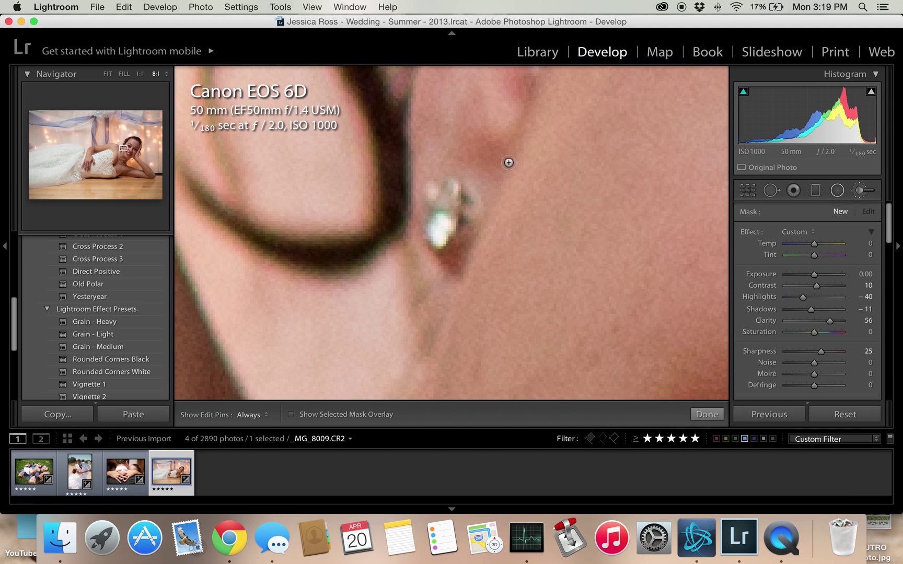
pyautogui.moveTo(450, 224)
pyautogui.mouseDown()
pyautogui.moveTo(453, 208)
pyautogui.moveTo(430, 187)
pyautogui.moveTo(442, 224)
pyautogui.mouseUp()
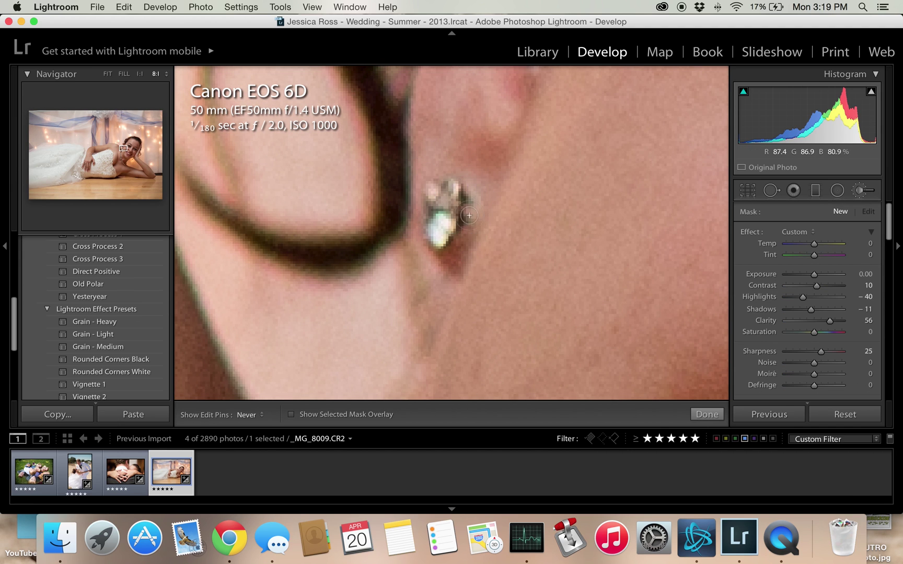
pyautogui.click(708, 414)
pyautogui.click(631, 329)
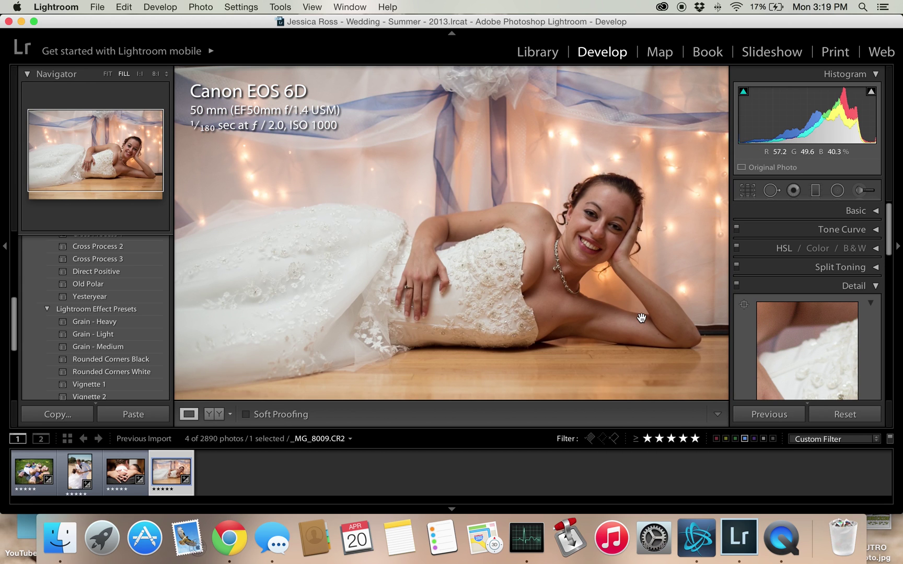